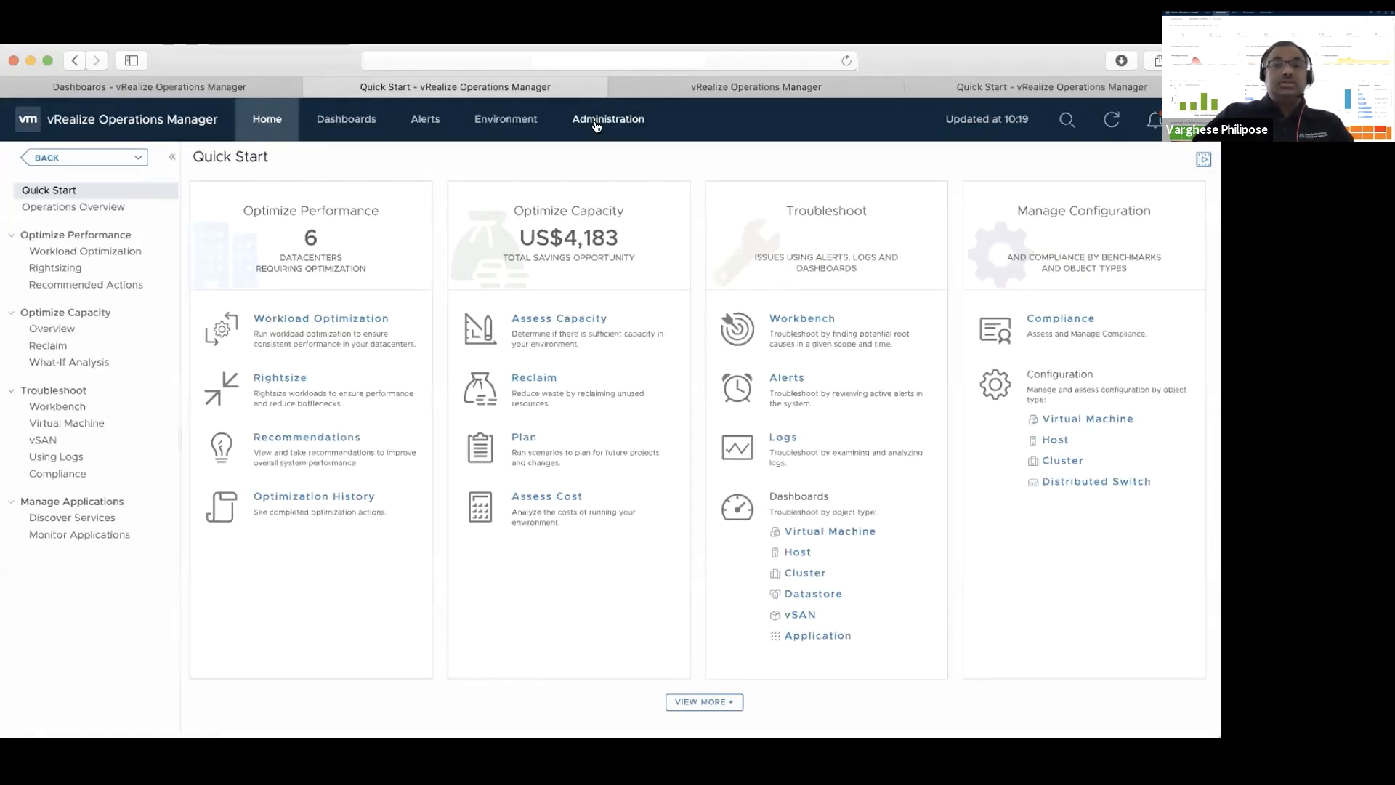
Open the Super Metrics configuration in the administration area and start adding a new super metric
click(596, 124)
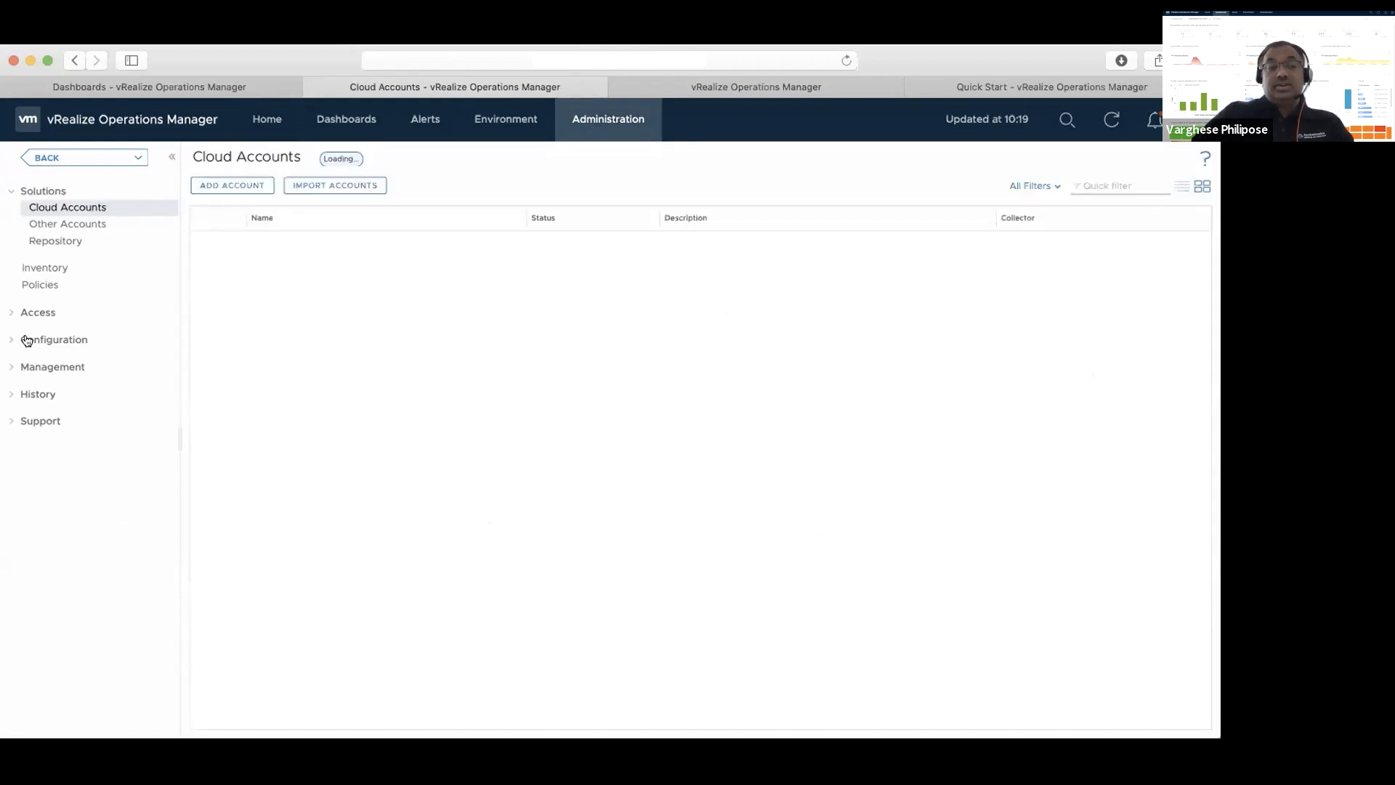
click(13, 340)
click(52, 490)
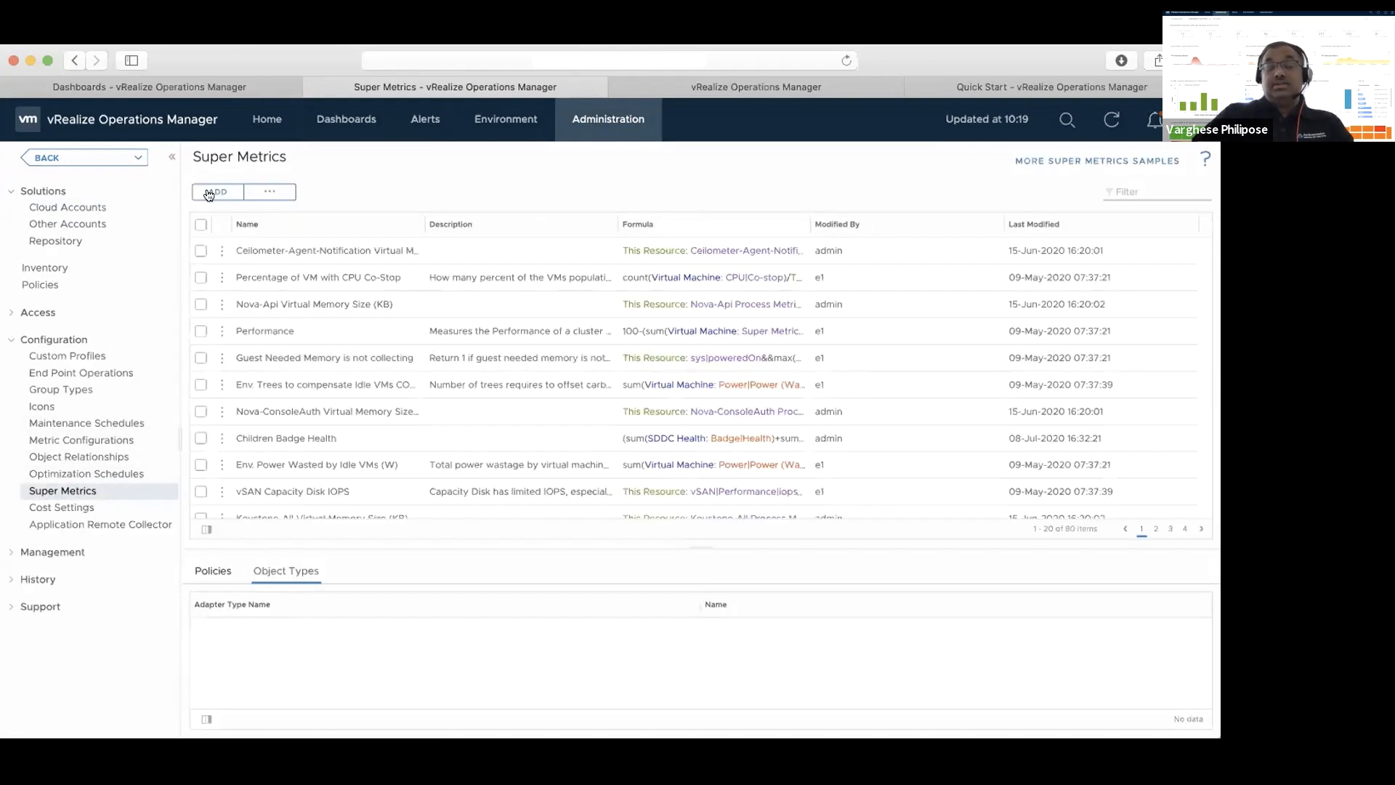
click(210, 191)
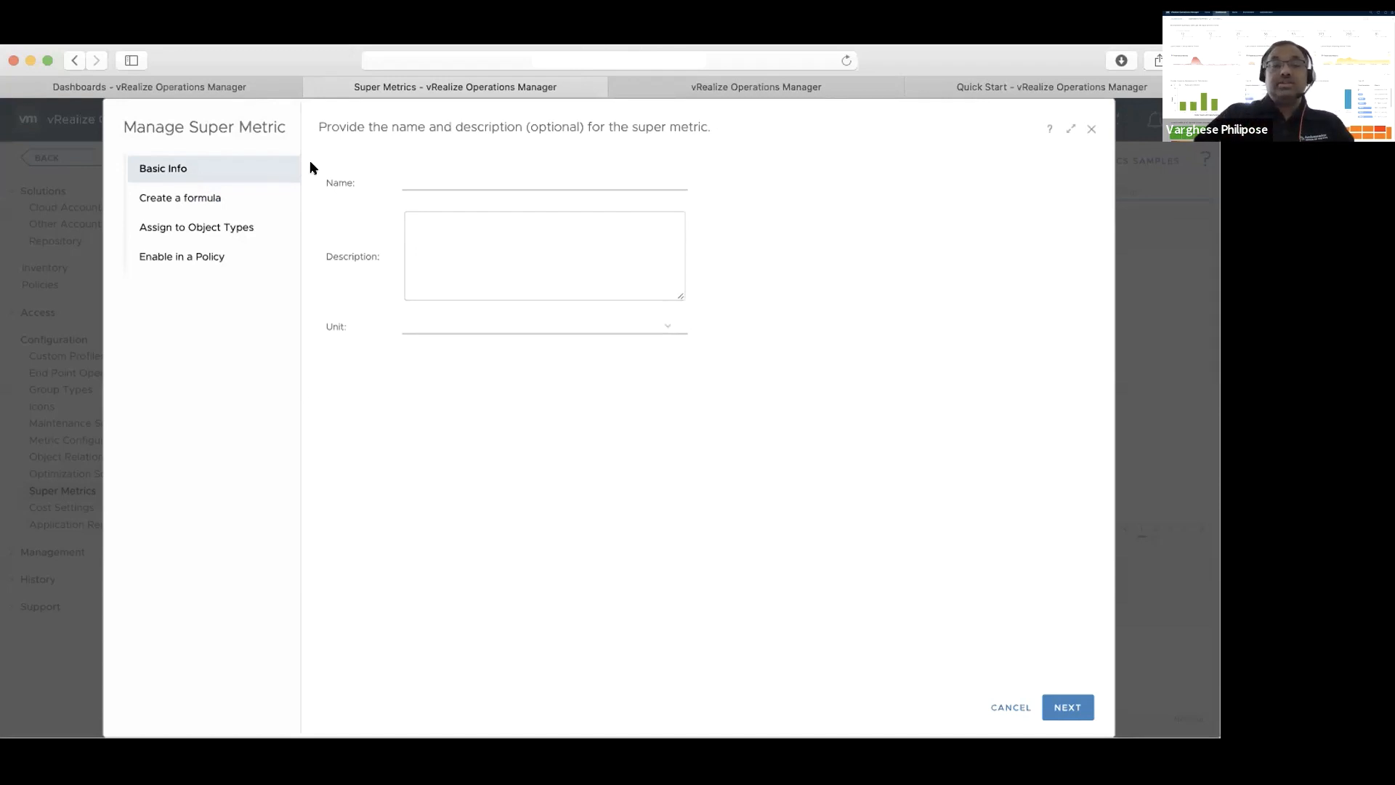
Name the new super metric "Count of vRealize Suite licenses"
click(424, 178)
text(C)
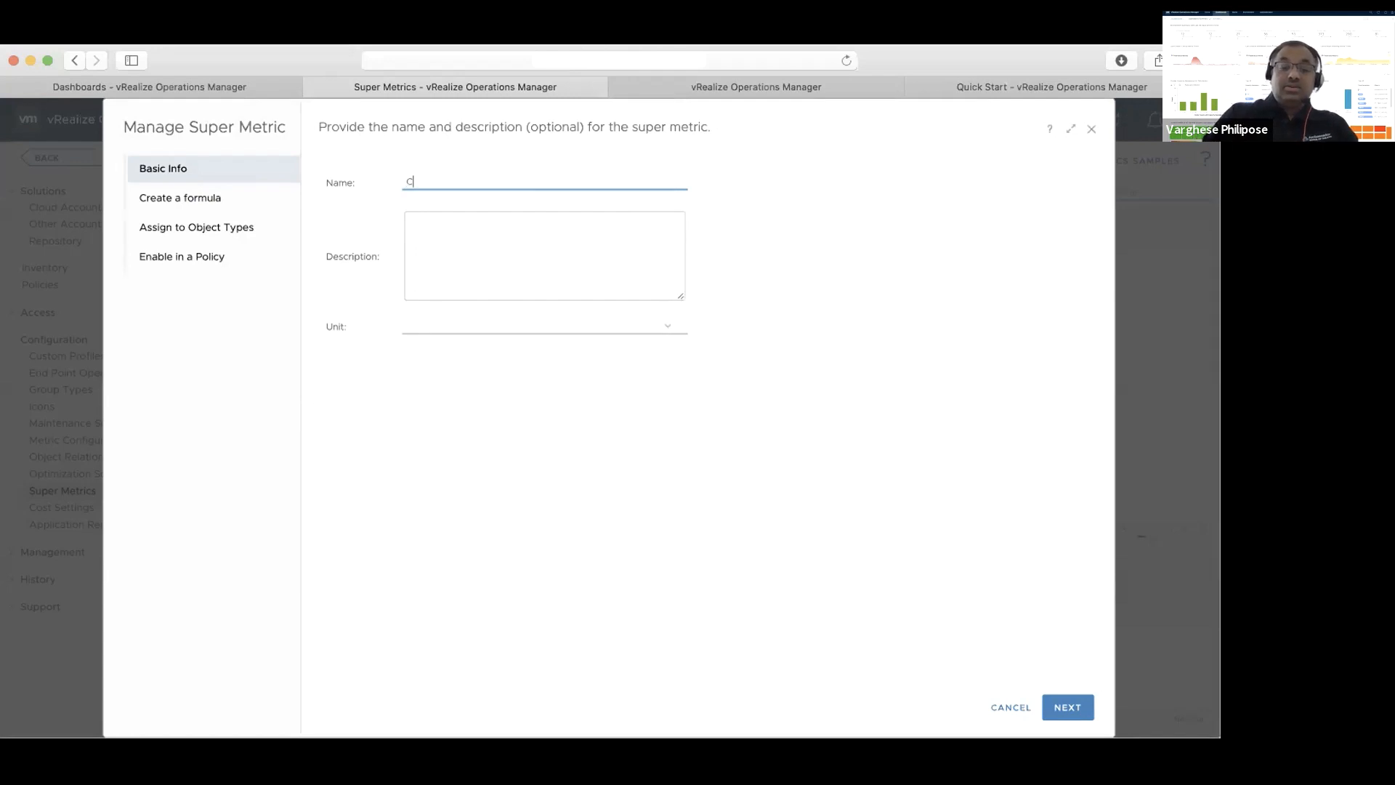
text(ount of vRealize )
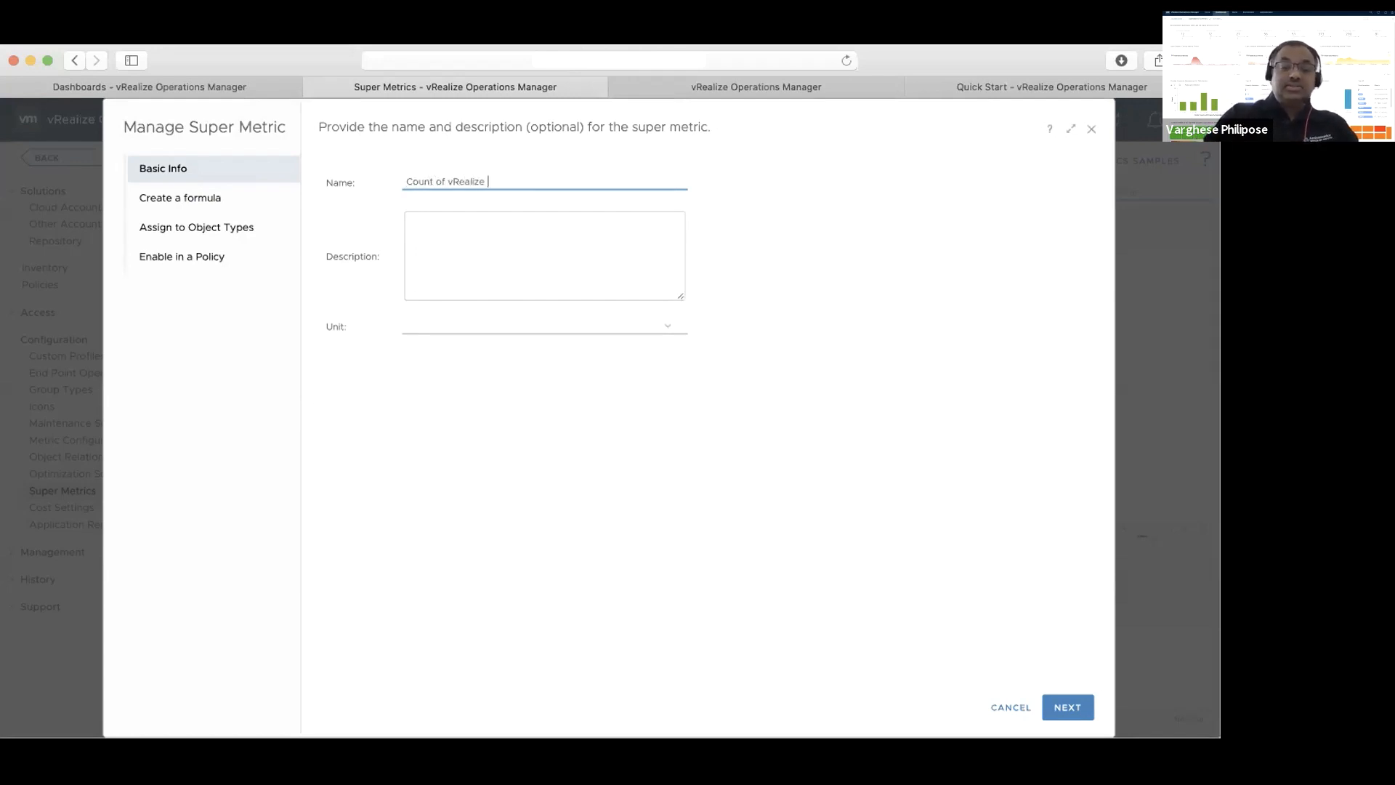
text(Suite l)
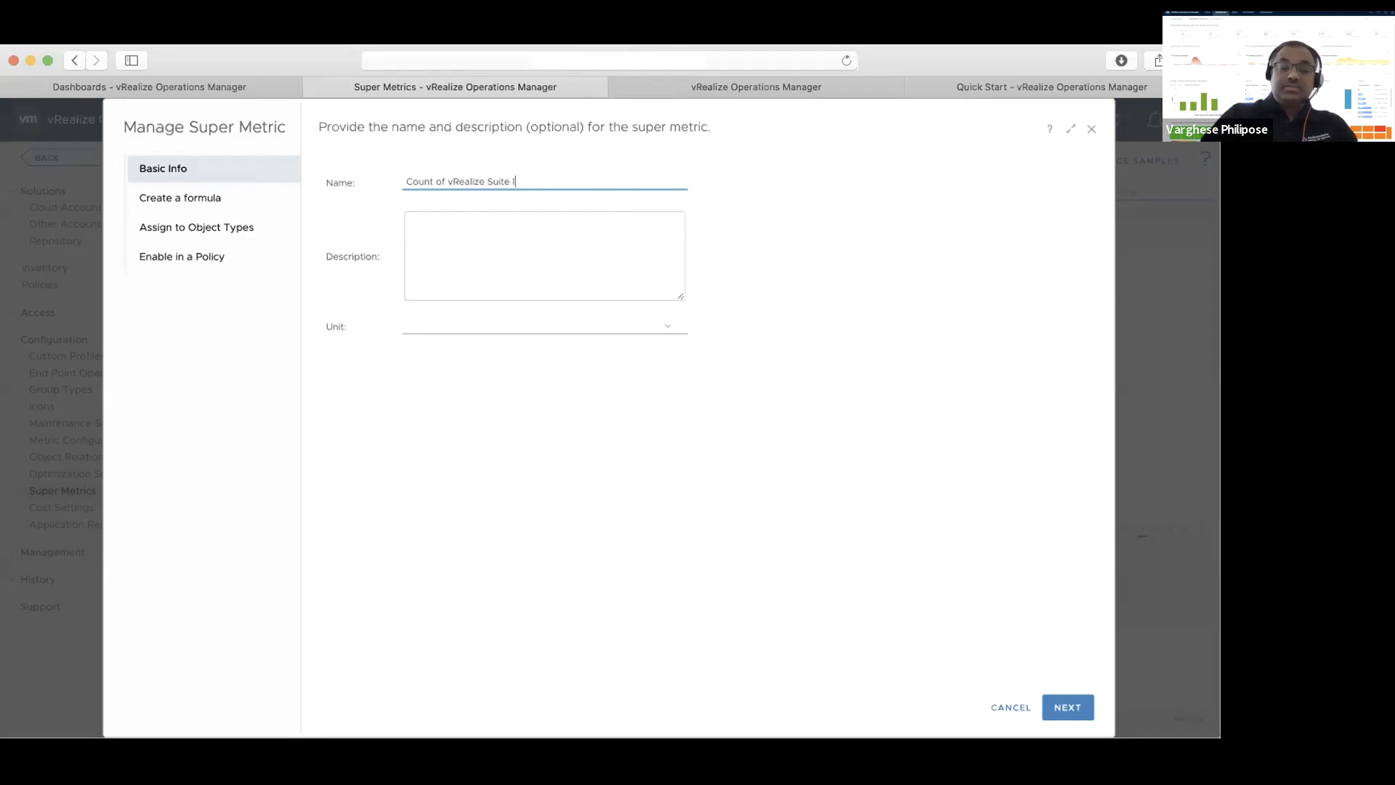
text(icenses)
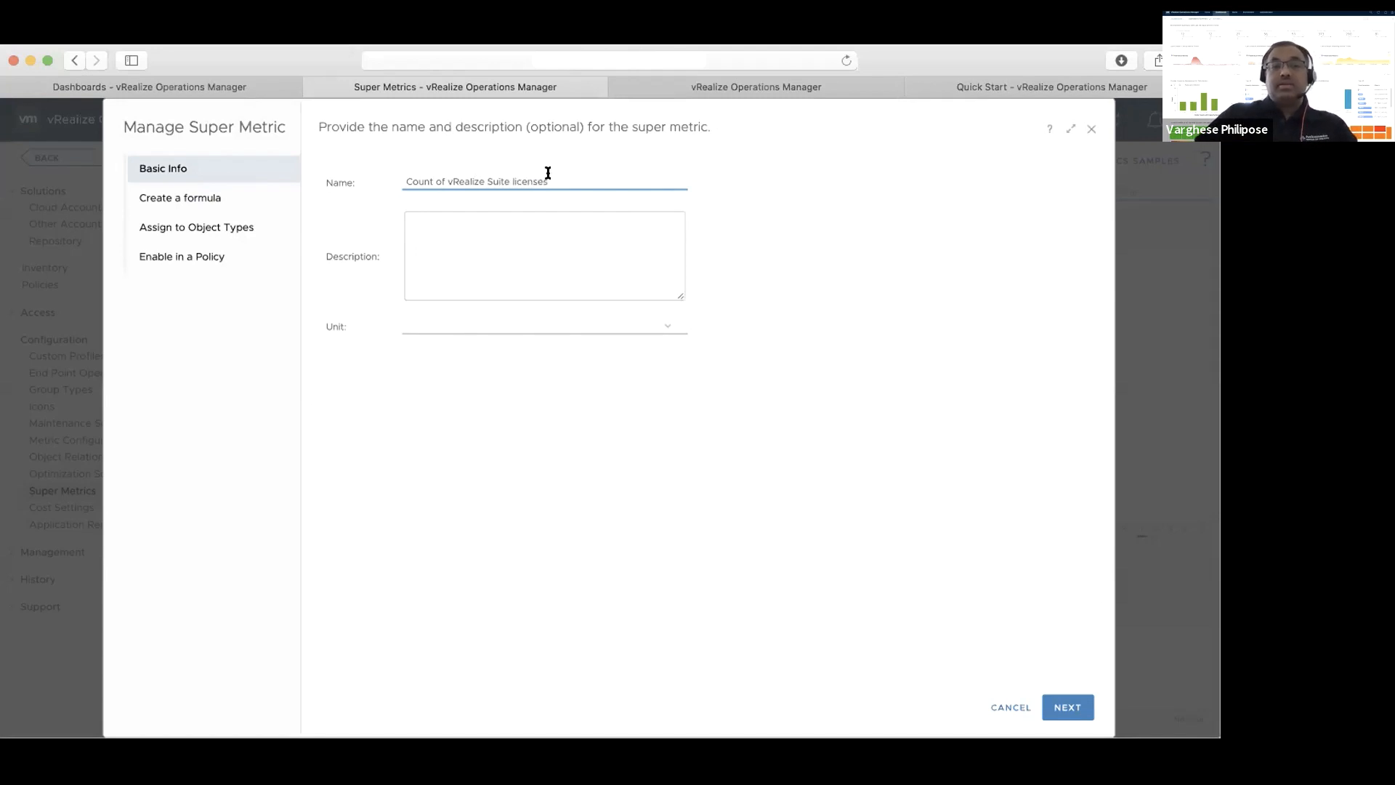
Copy the super metric's name into its description, giving "Count of vRealize Suite licenses"
drag(405, 182, 457, 179)
drag(561, 178, 400, 178)
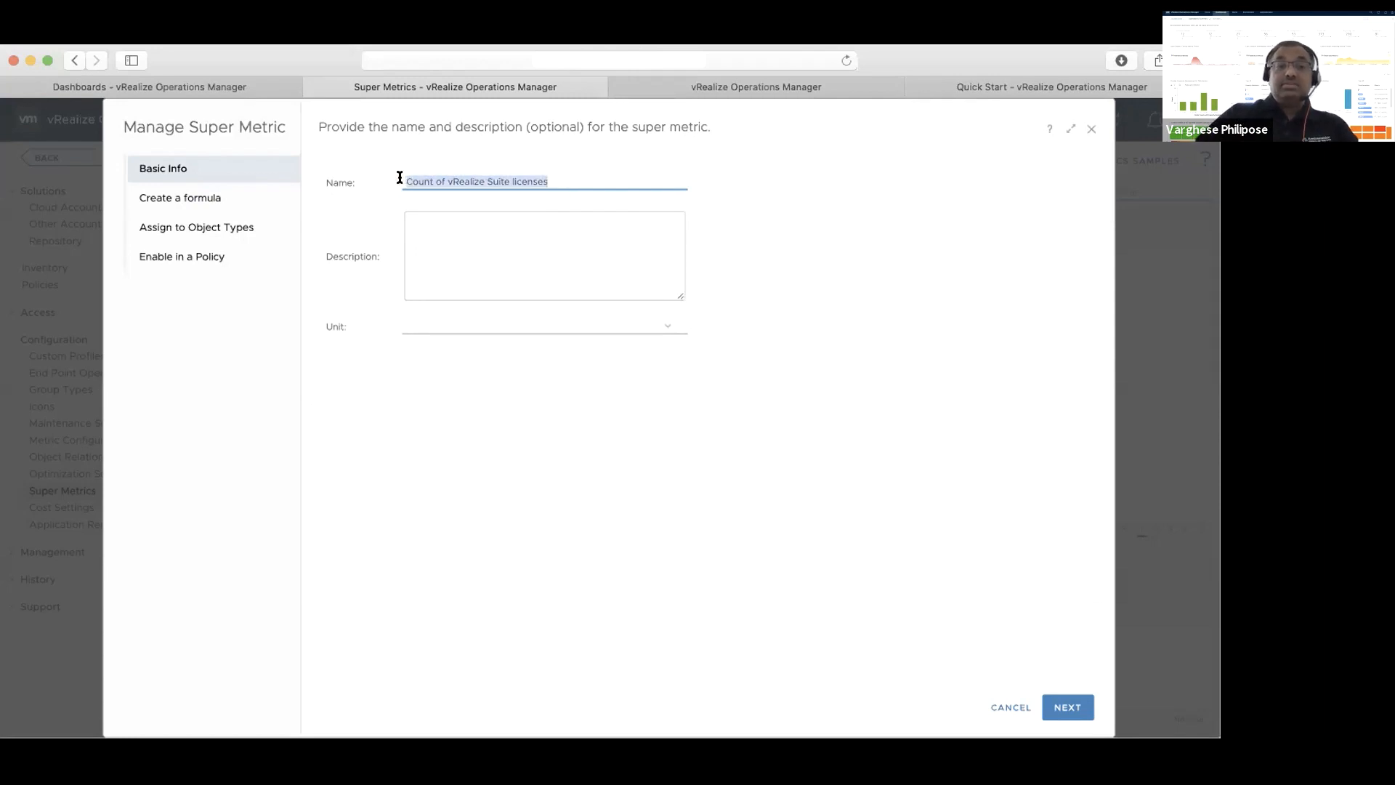
key(ctrl+c)
click(473, 240)
key(ctrl+v)
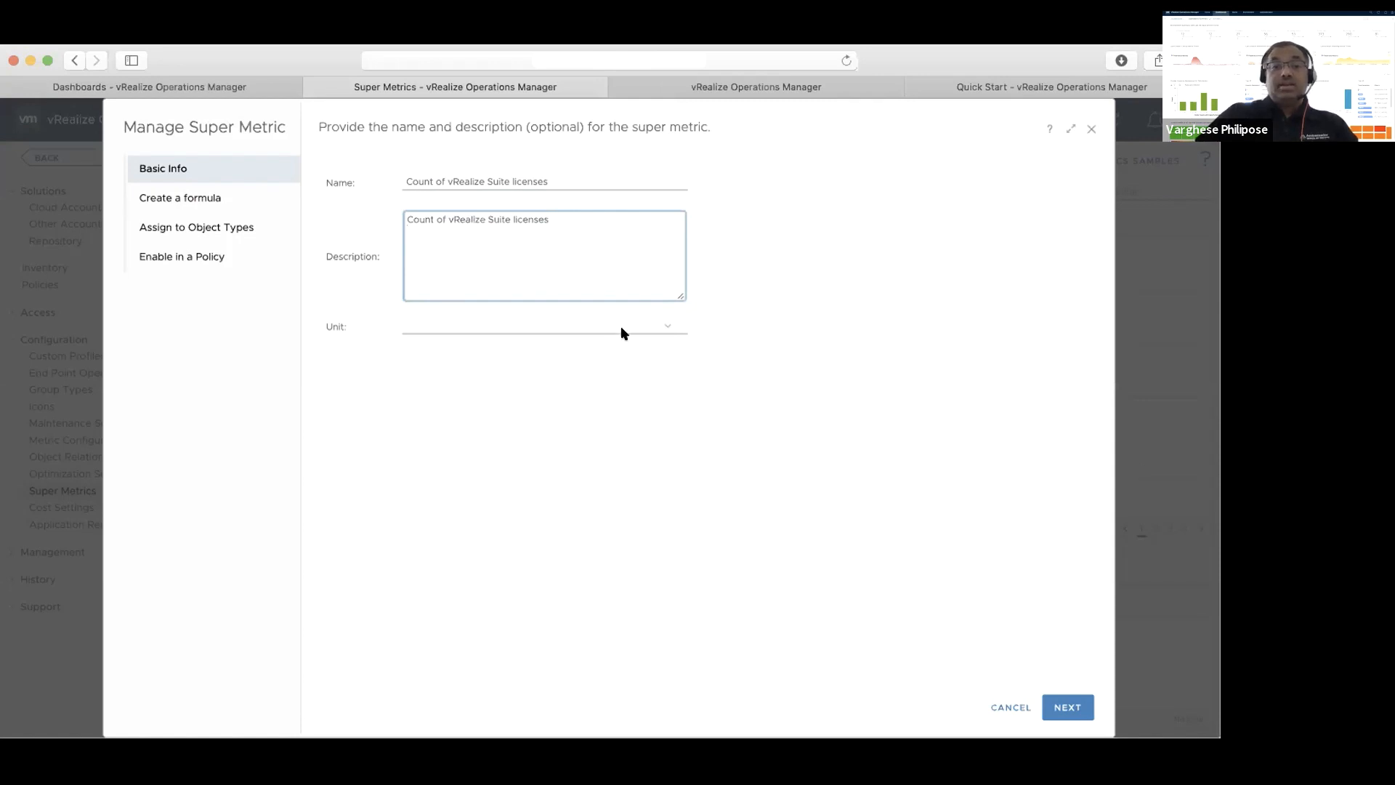
click(668, 328)
drag(676, 367, 676, 388)
click(728, 375)
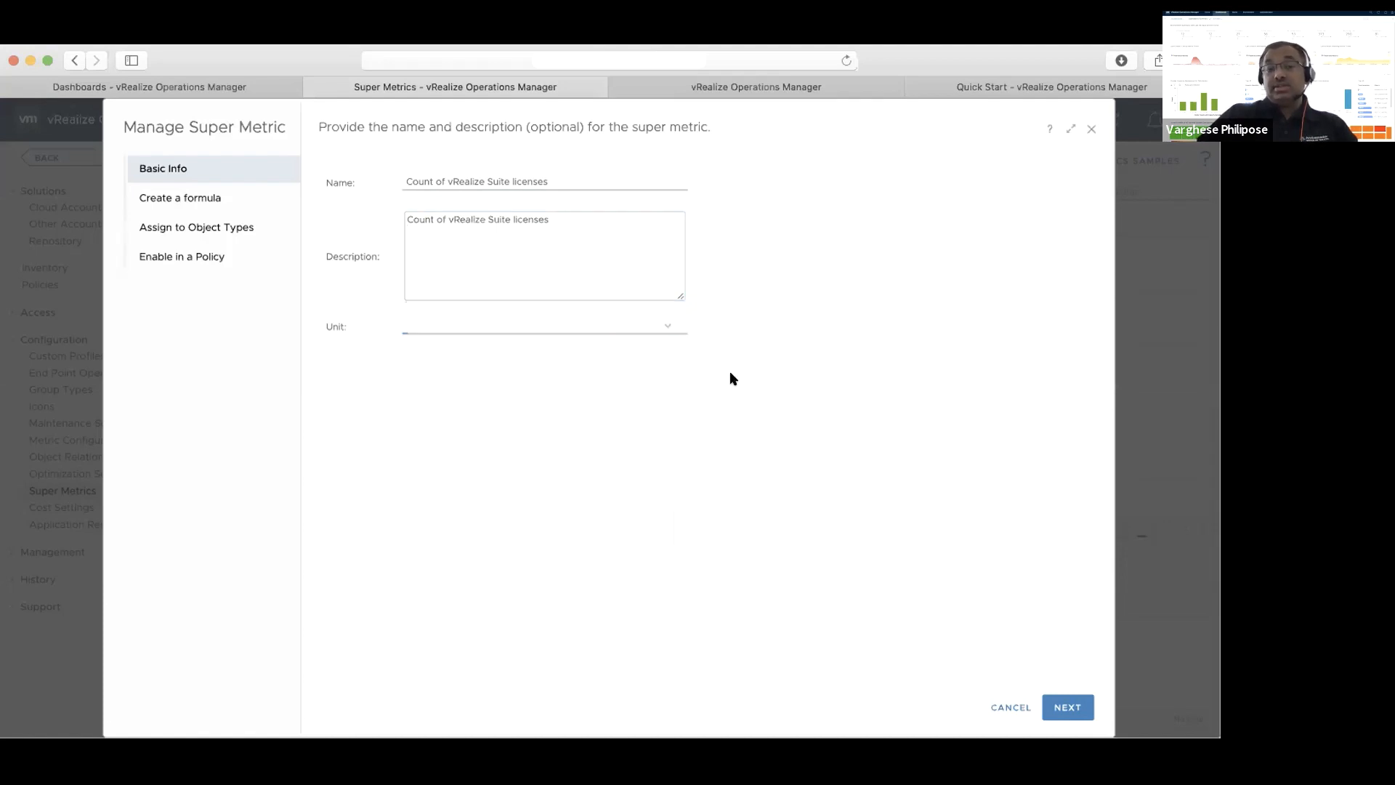
Proceed to the formula stage and enter the constant 60 as the super metric's formula
click(1069, 707)
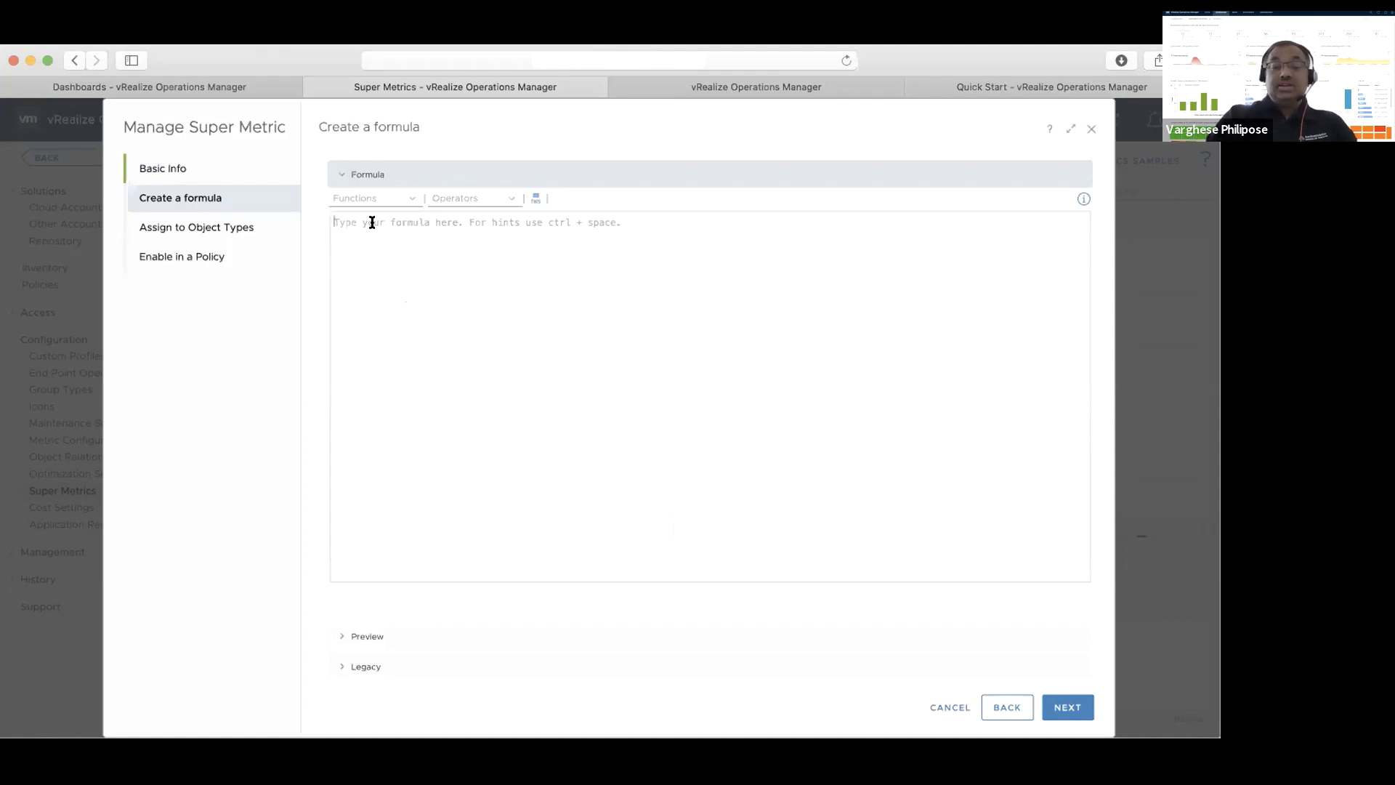
text(6)
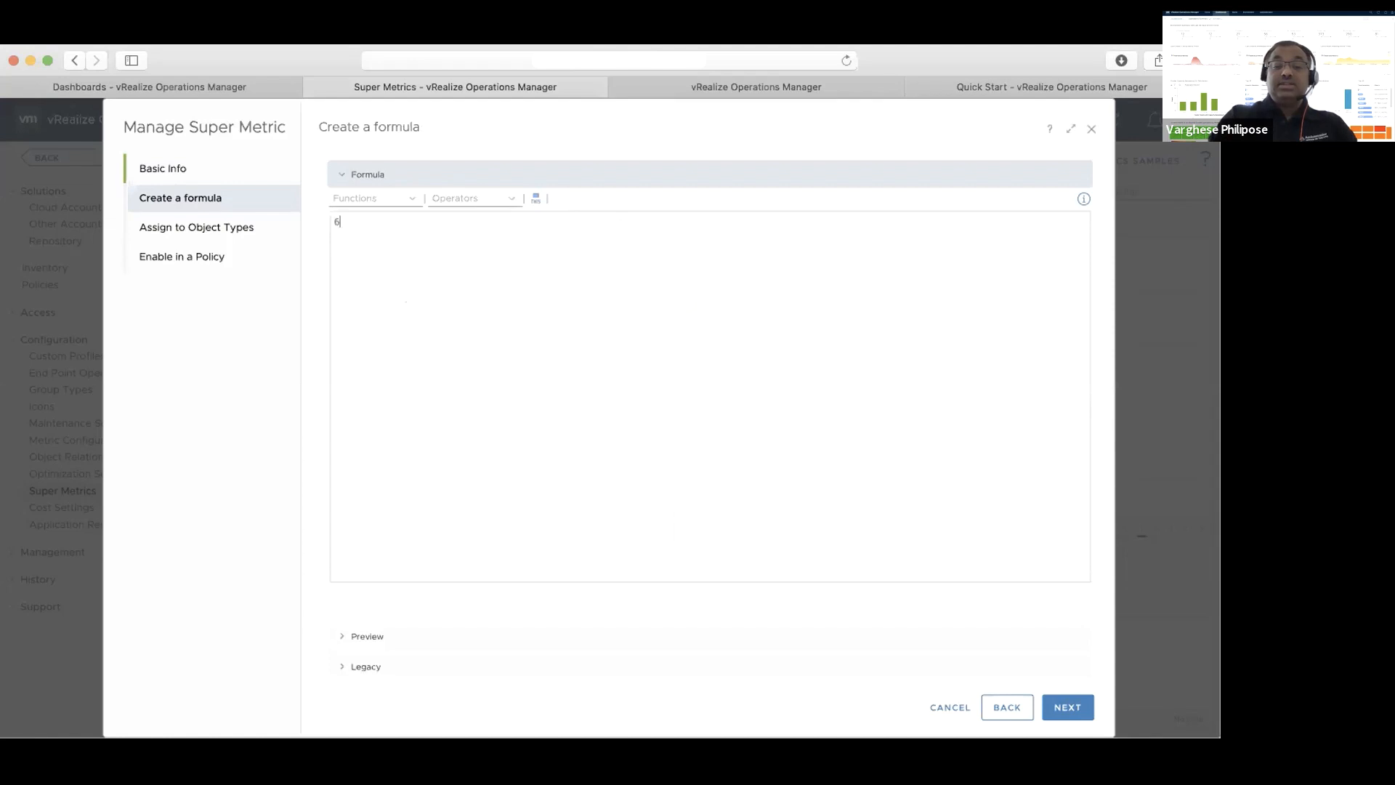
text(0)
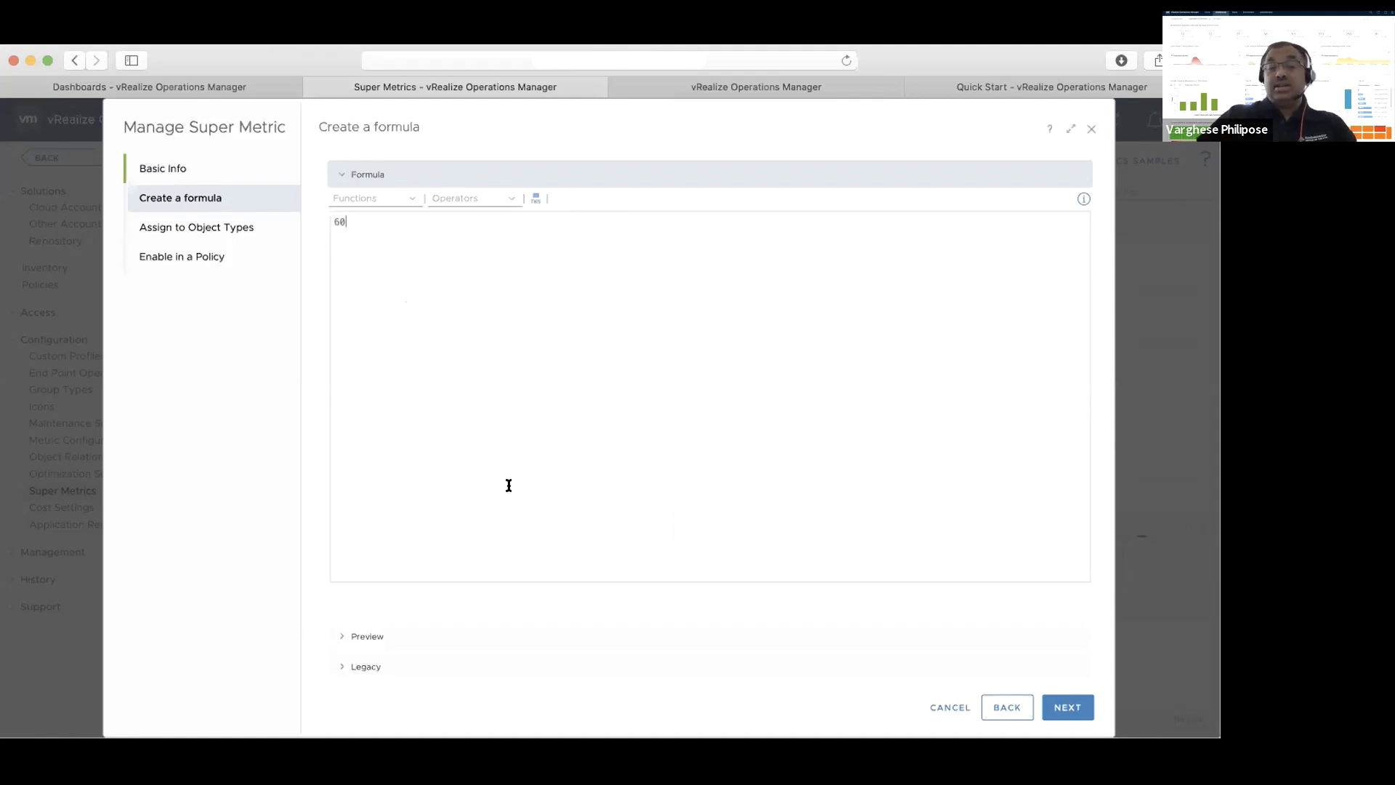
Preview the formula against the vSphere World object, found by searching for "vSphere world"
click(393, 636)
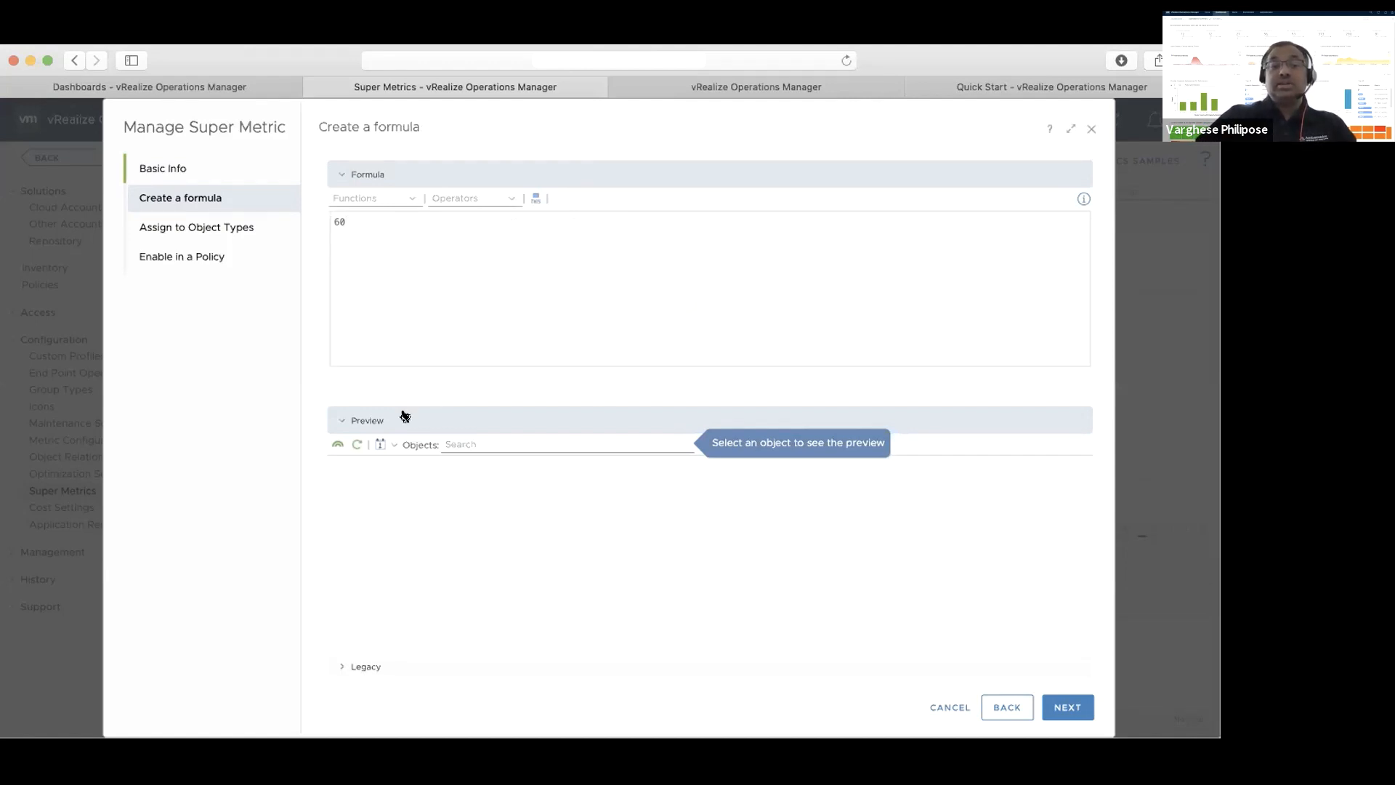
click(460, 438)
text(vSph)
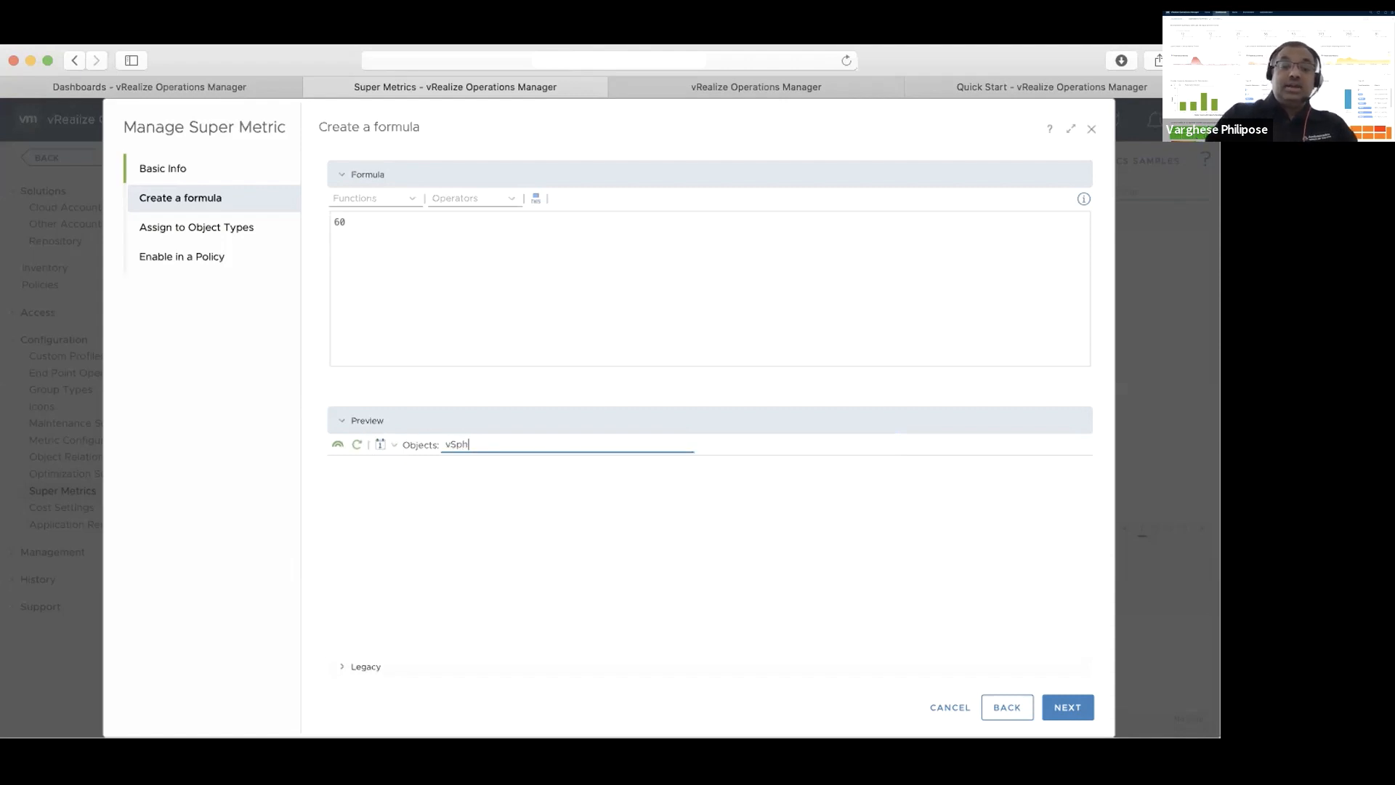
text(ere world)
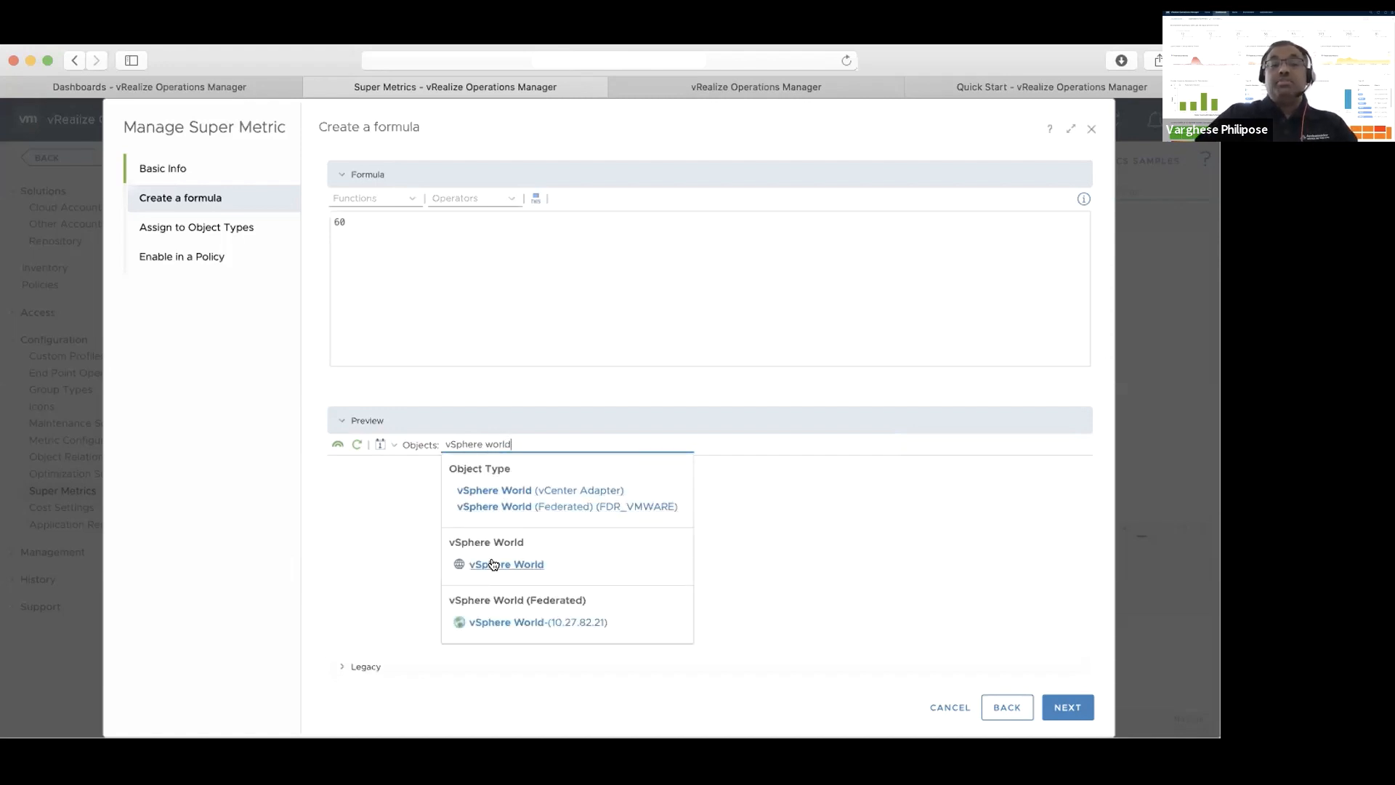
click(493, 564)
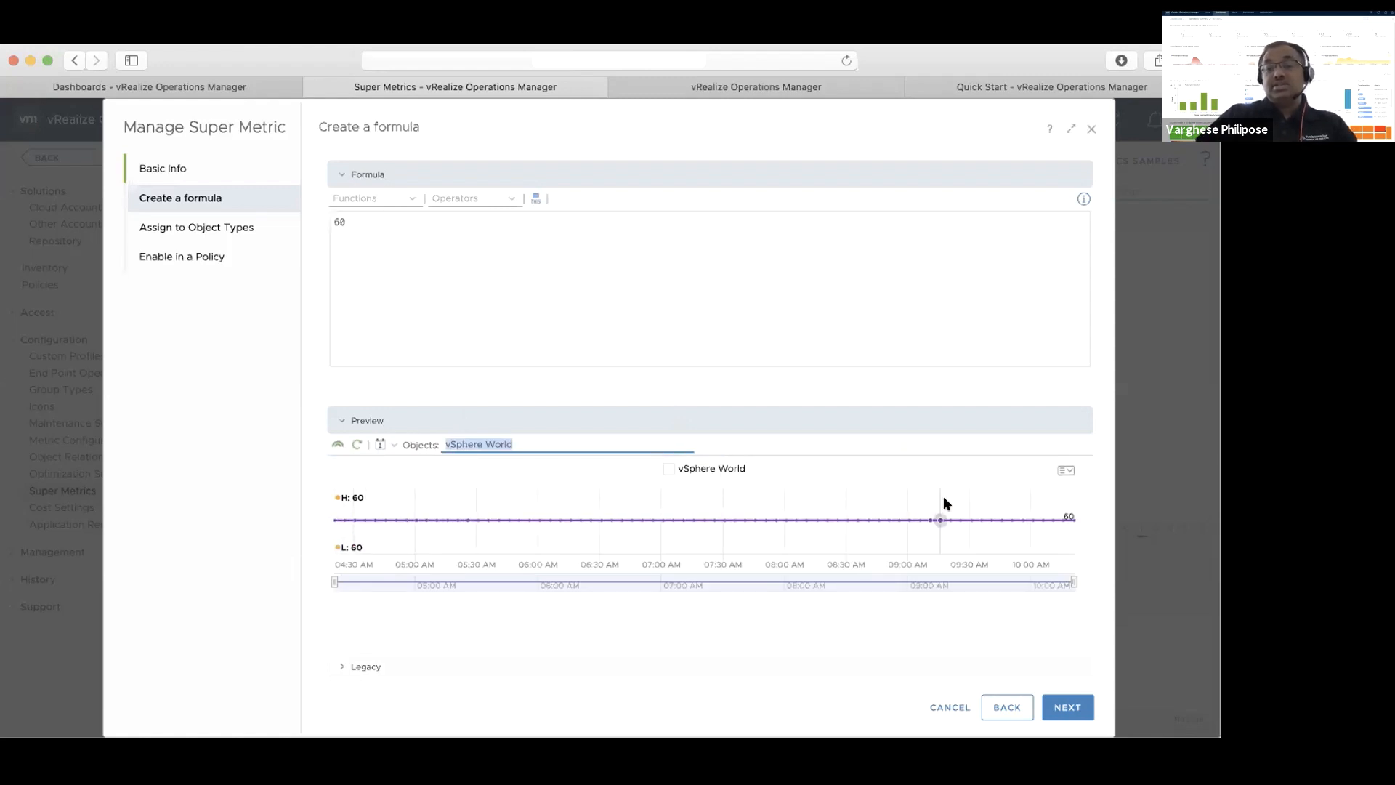
Assign the super metric to the vSphere World object type
click(1063, 702)
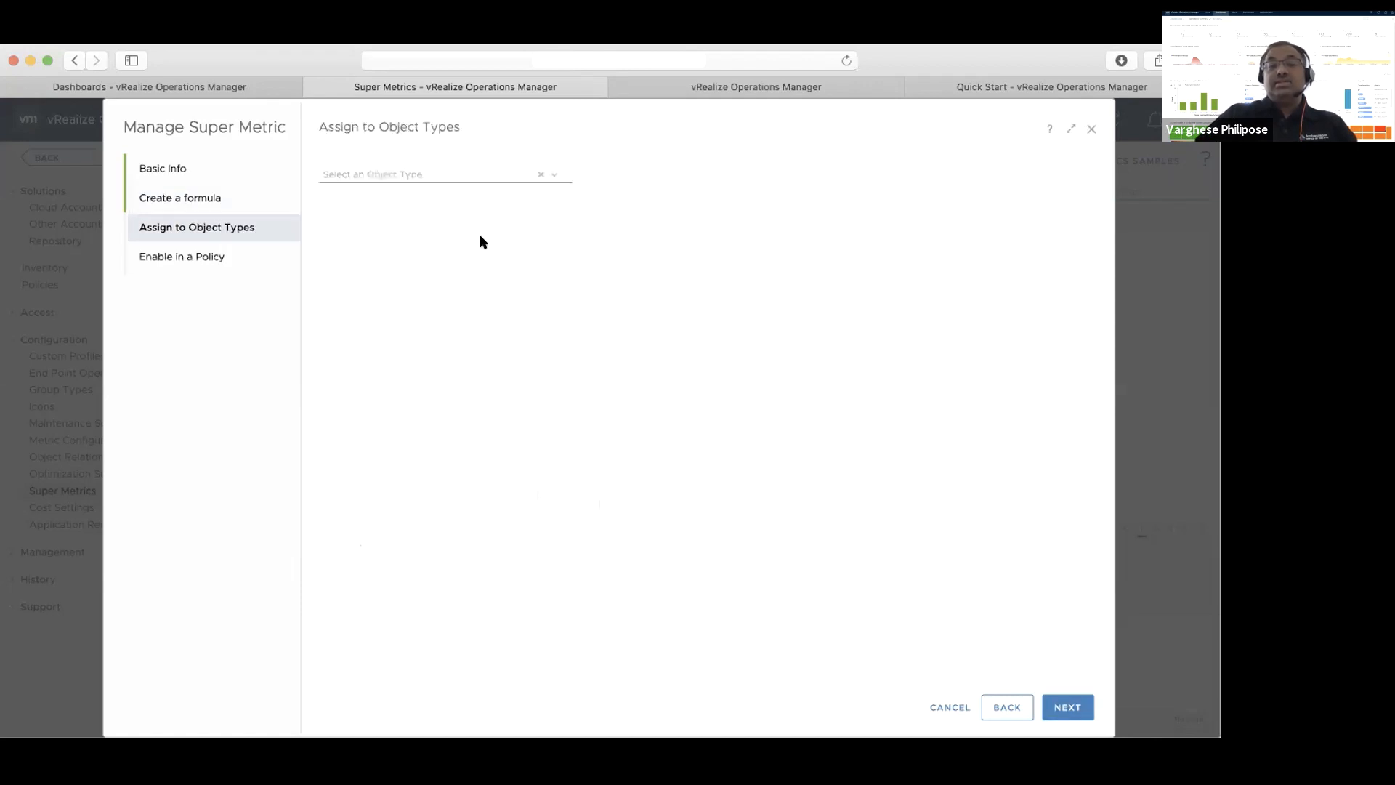
click(445, 174)
text(vSphere)
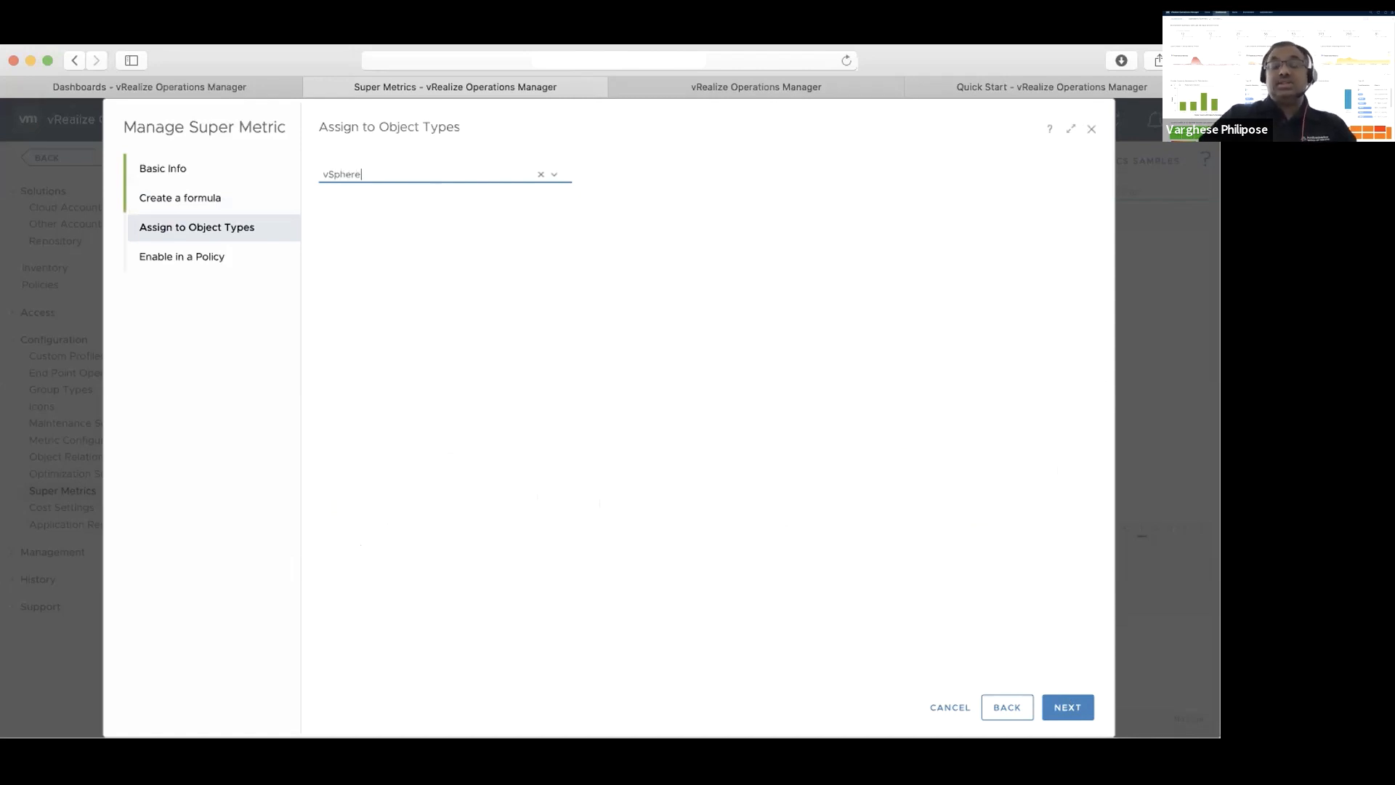
click(411, 298)
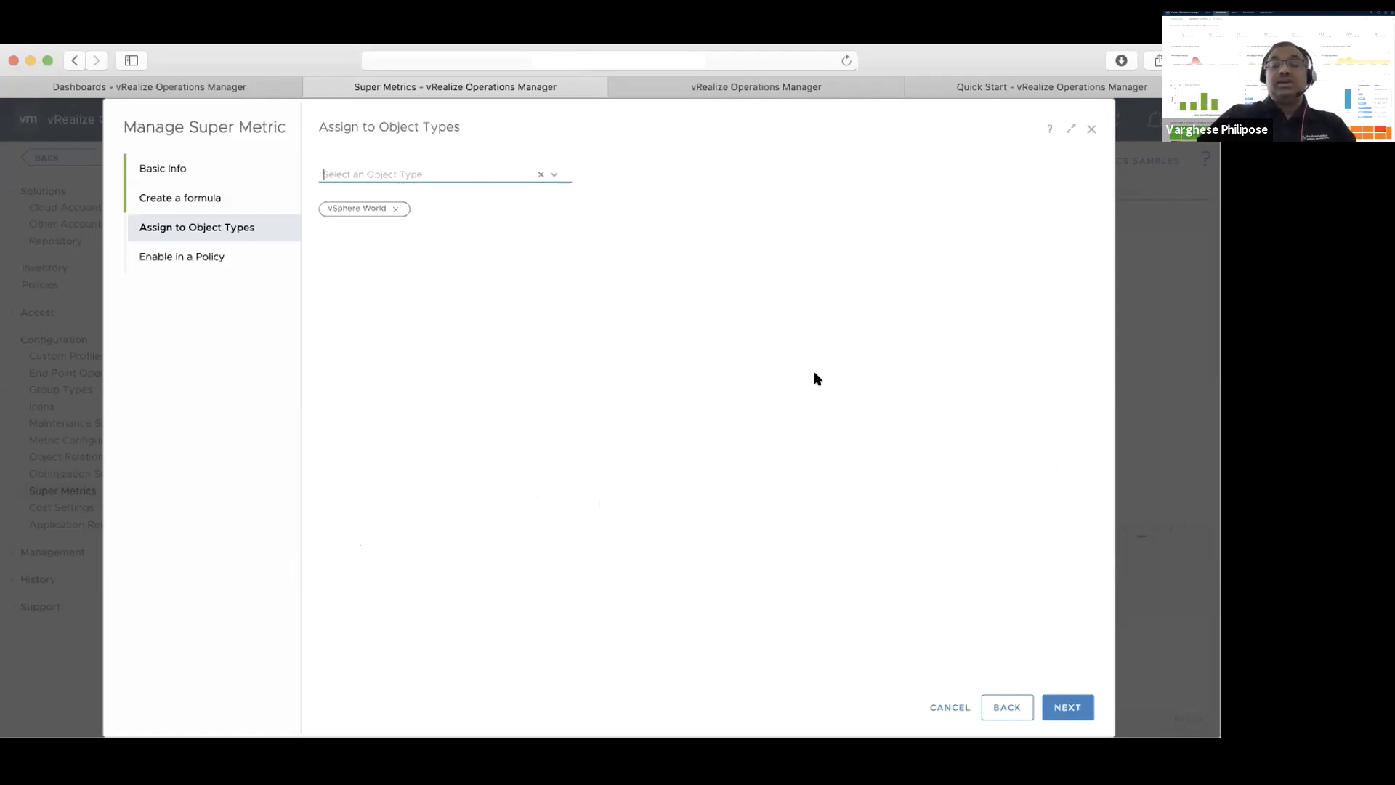
Enable the super metric for vSphere World in the Default Policy and vSphere Solution's Default Policy, and save it
click(1066, 708)
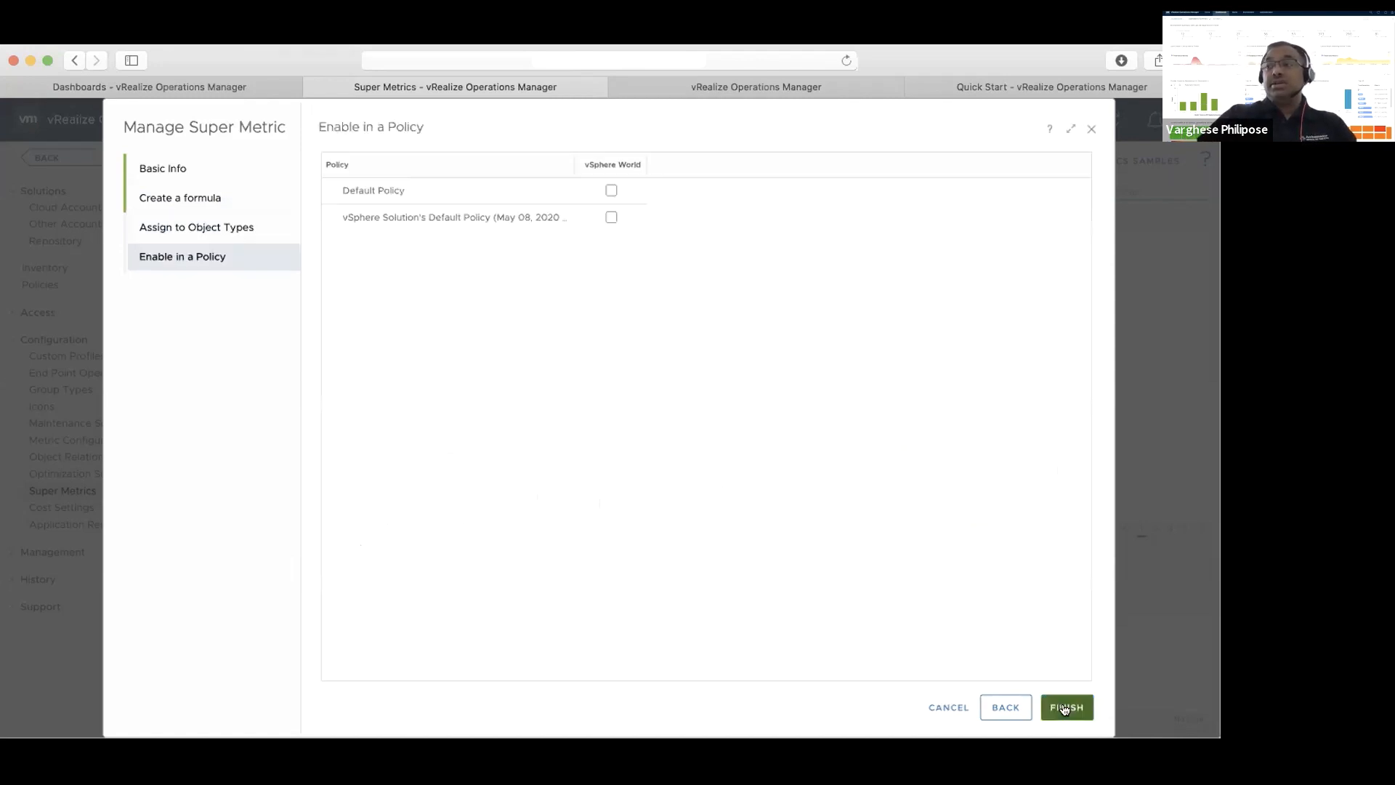
click(612, 191)
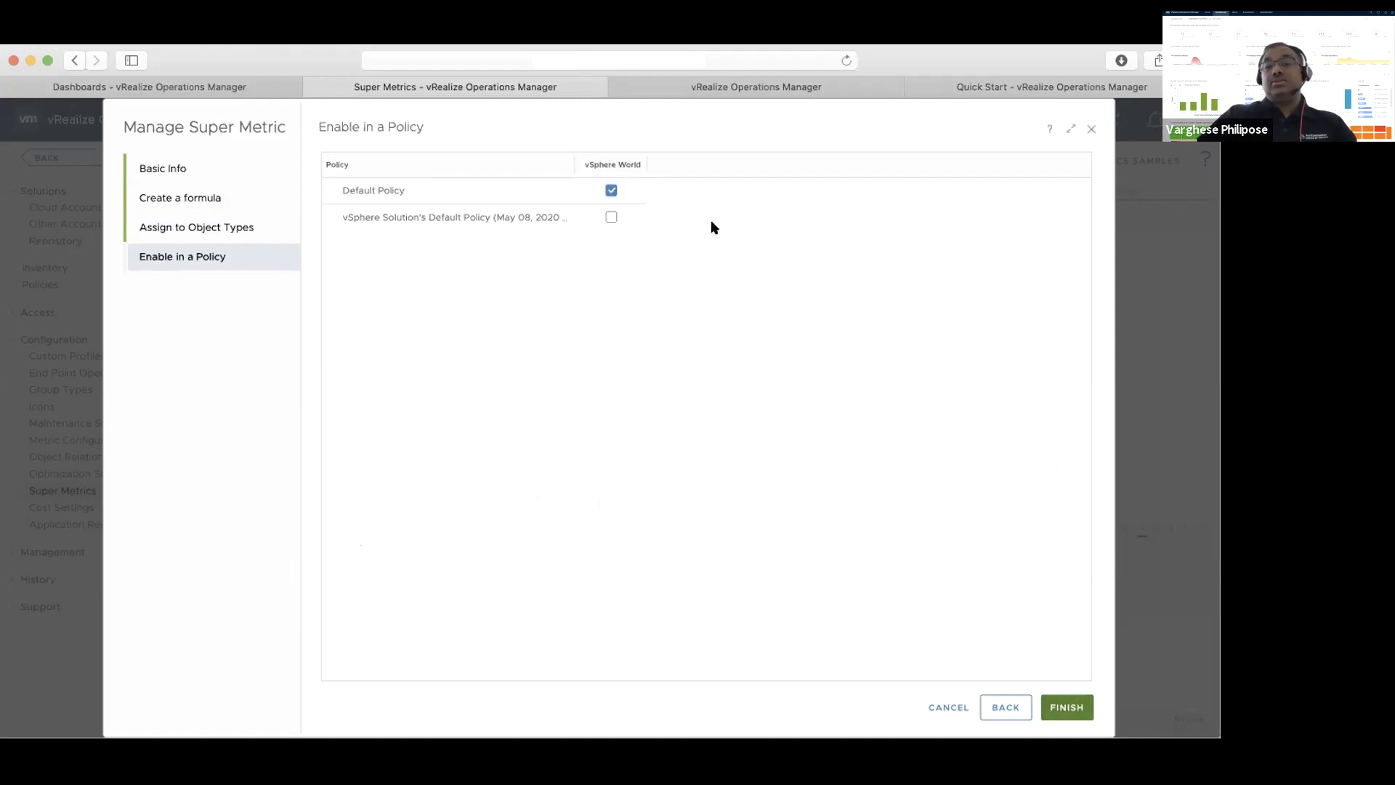
click(612, 218)
click(1066, 708)
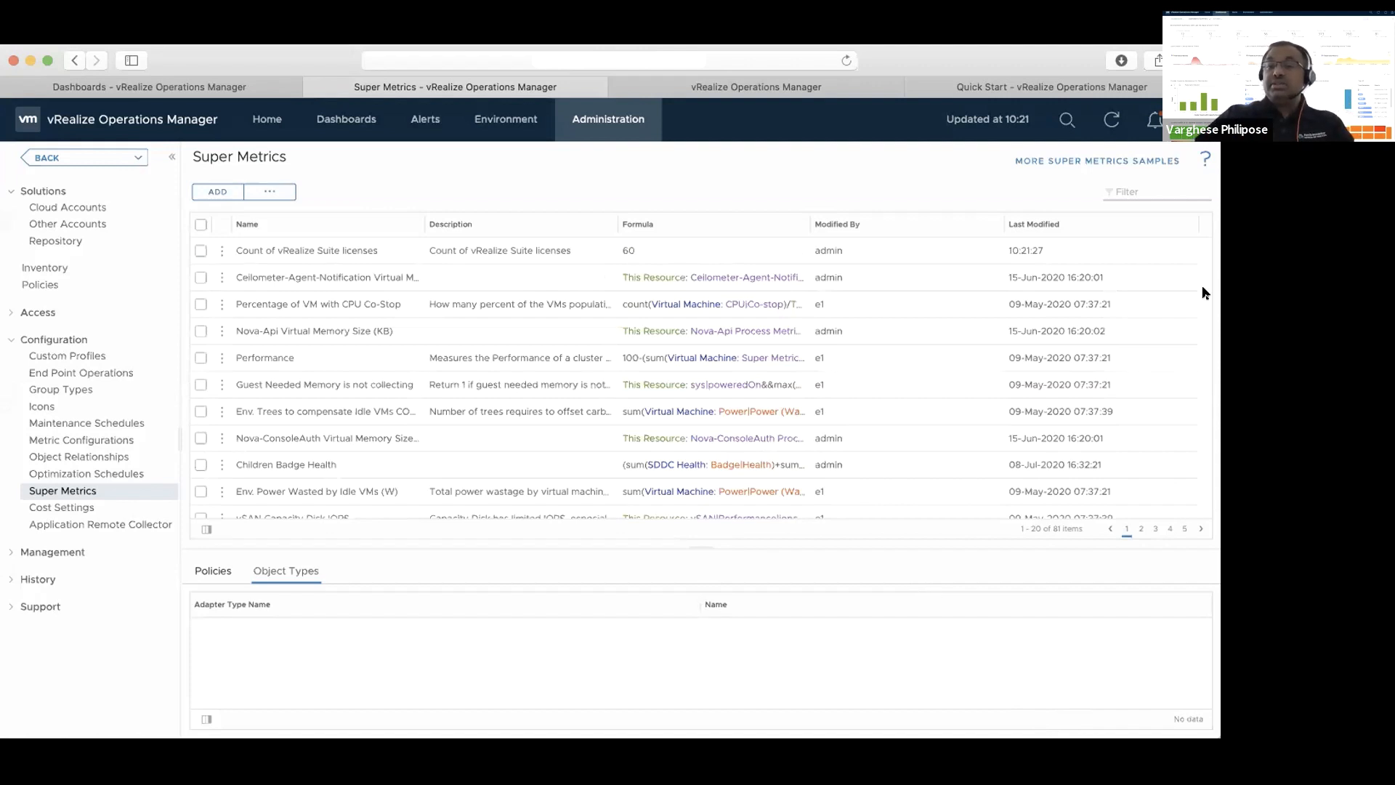
Open the metrics view of the vSphere World object in the vSphere hosts and clusters environment
click(510, 122)
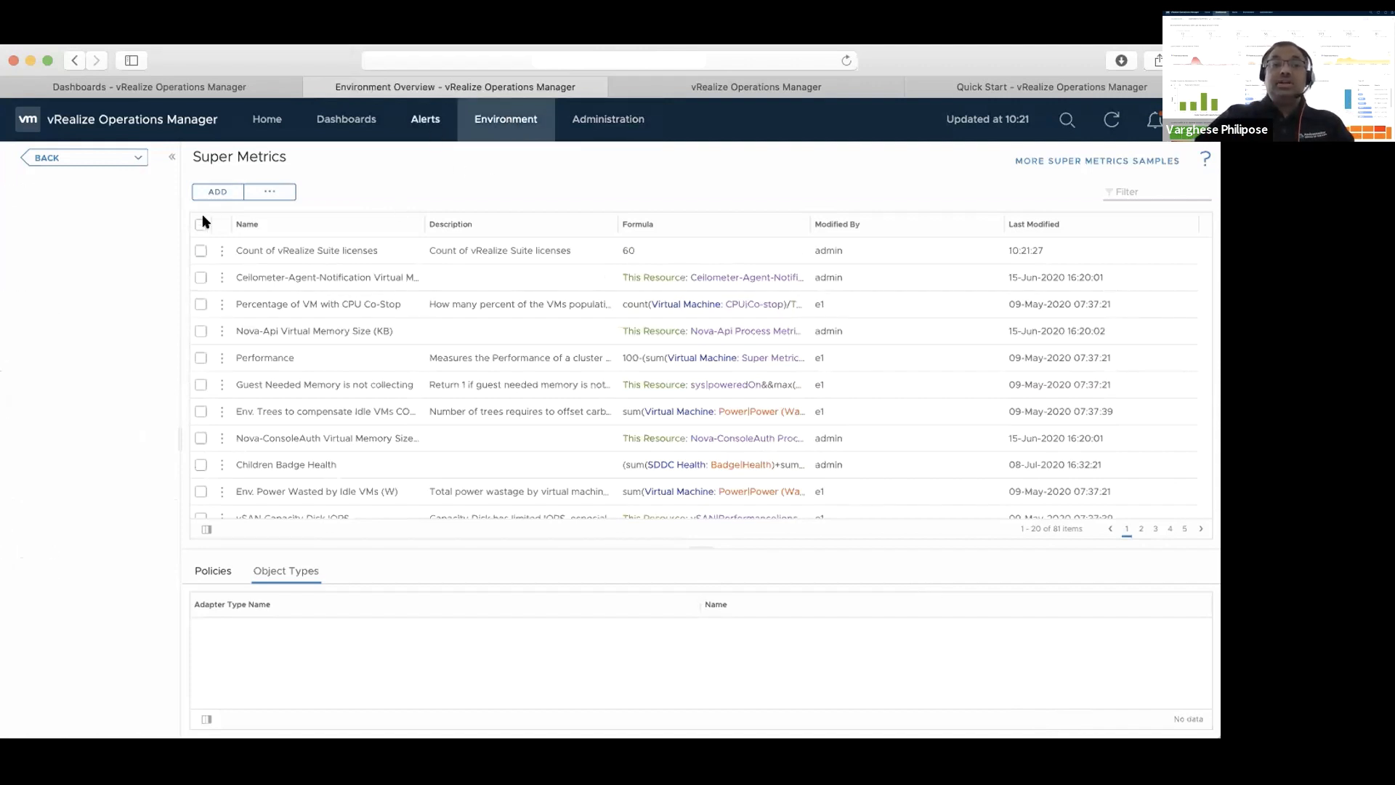
click(80, 236)
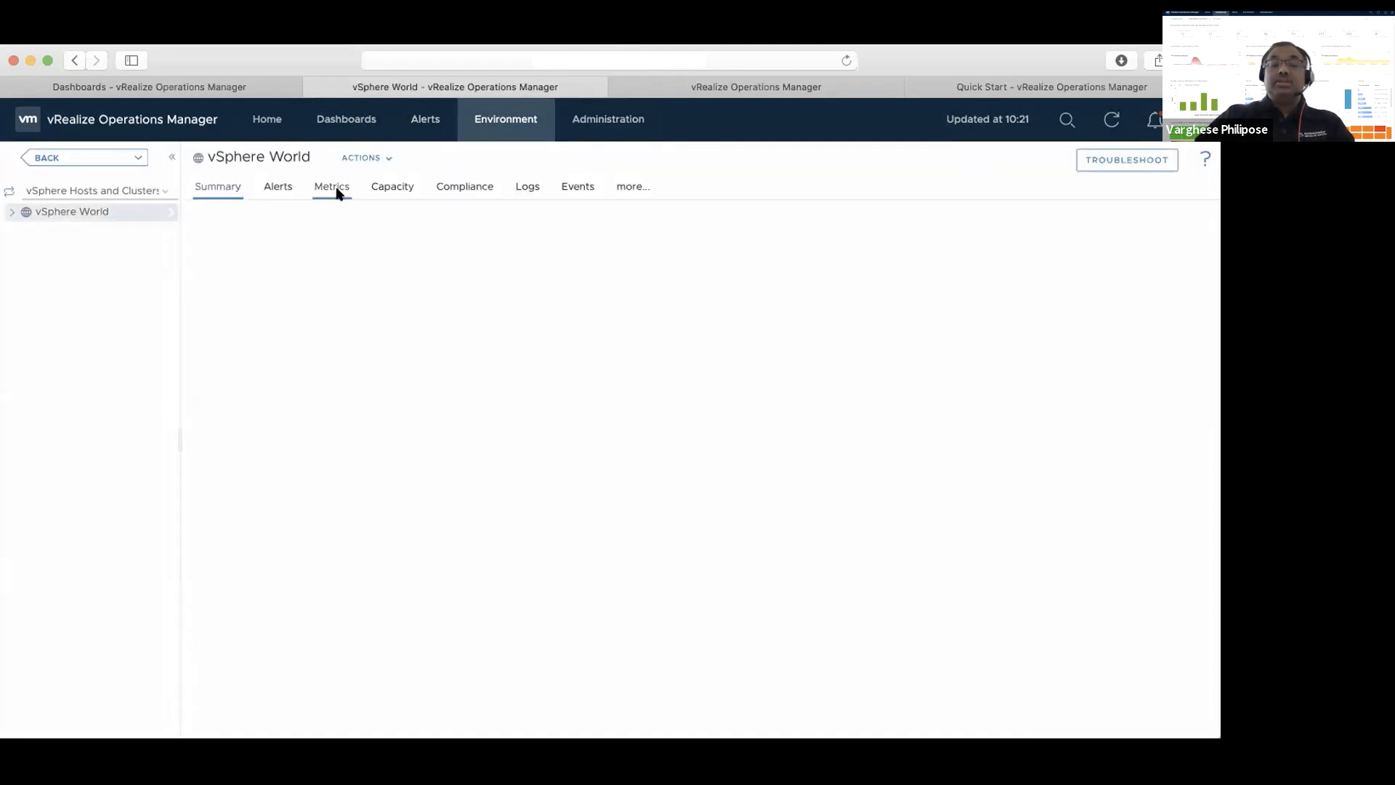
click(335, 190)
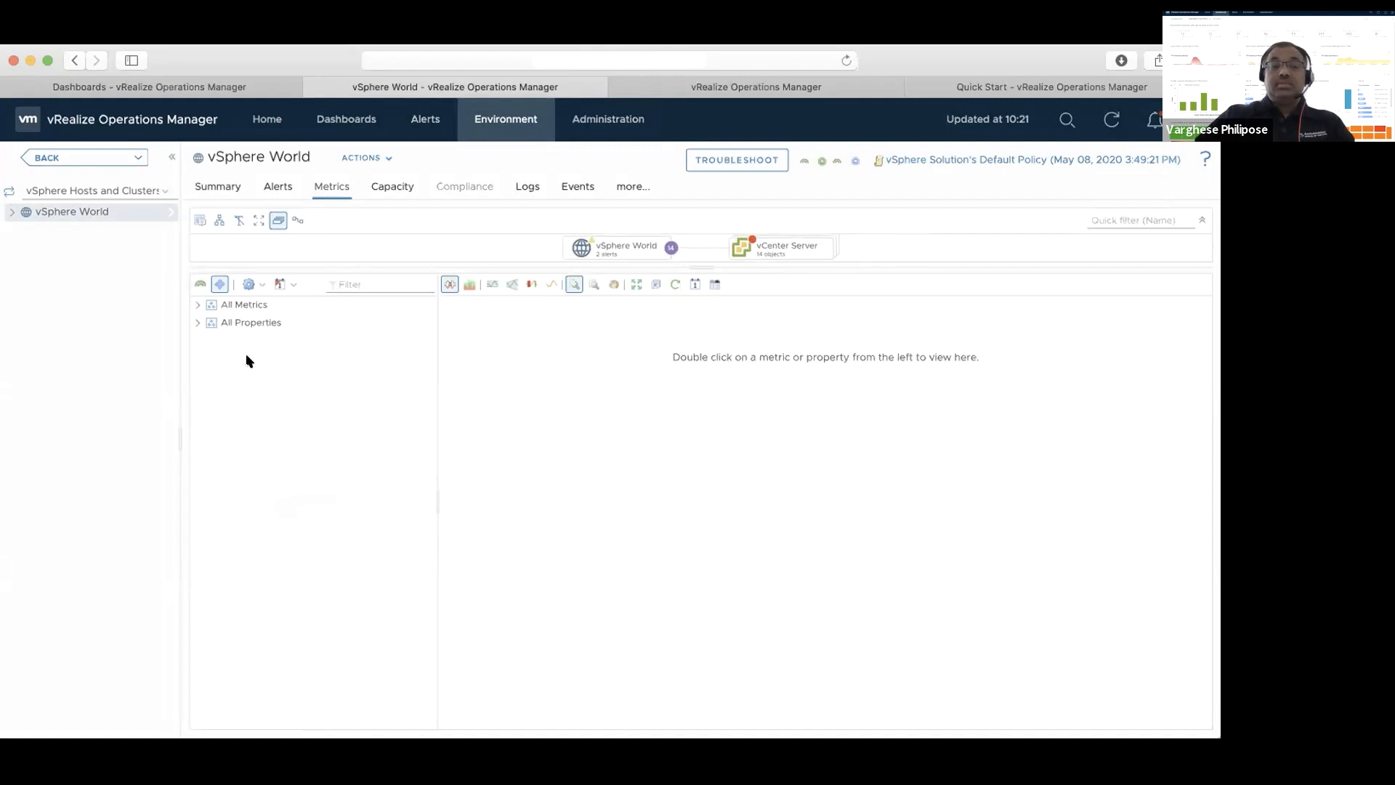
Examine the Super Metrics and Super Metric Previews groups among all metrics of vSphere World
click(198, 305)
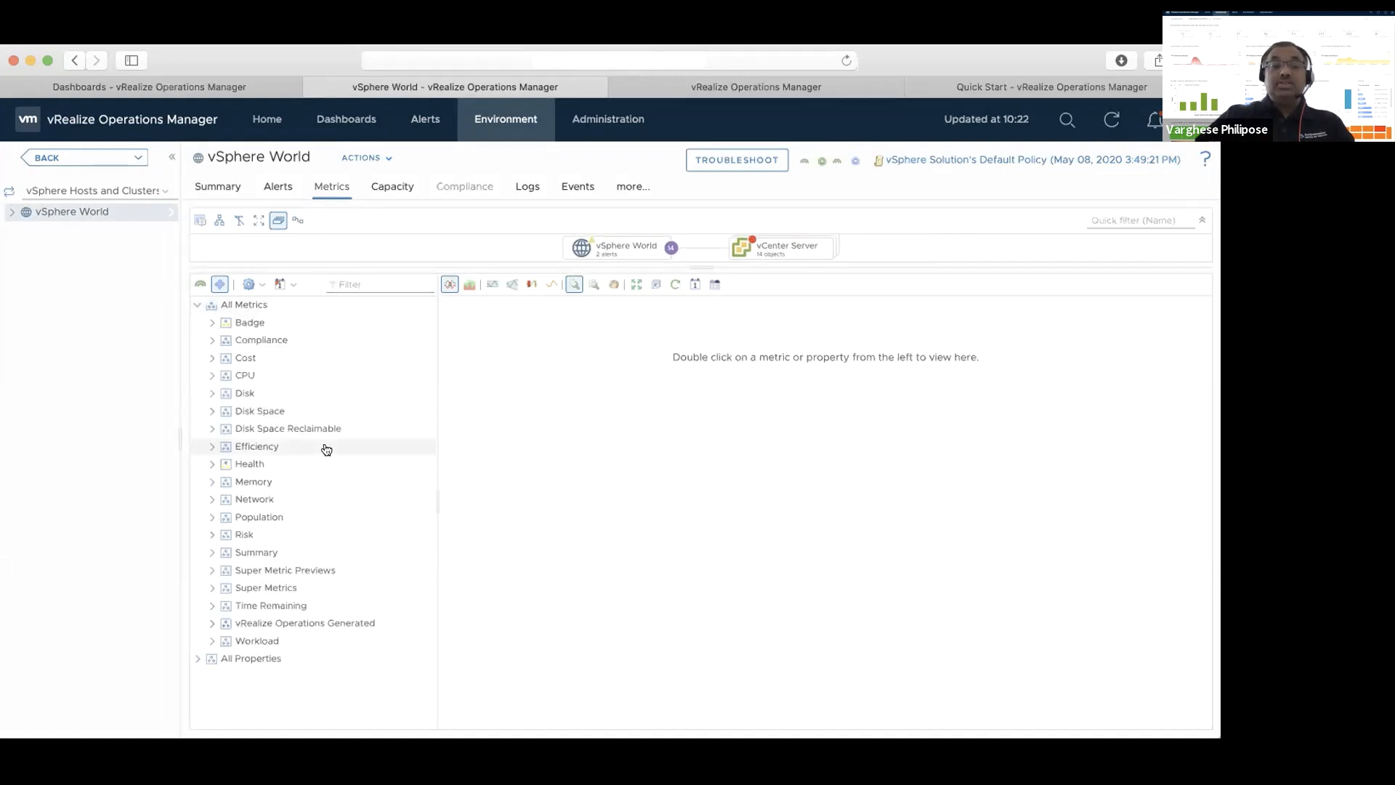
click(212, 589)
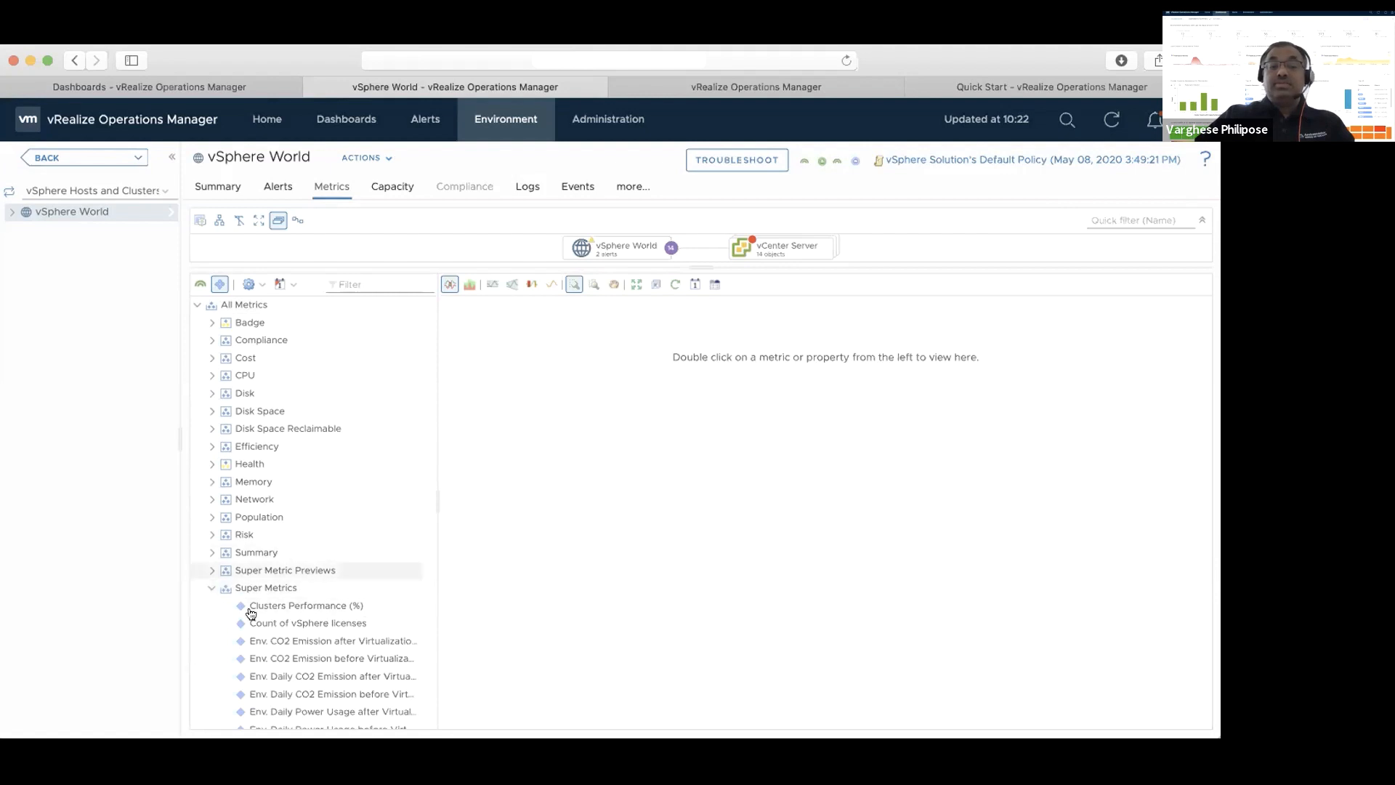
click(209, 591)
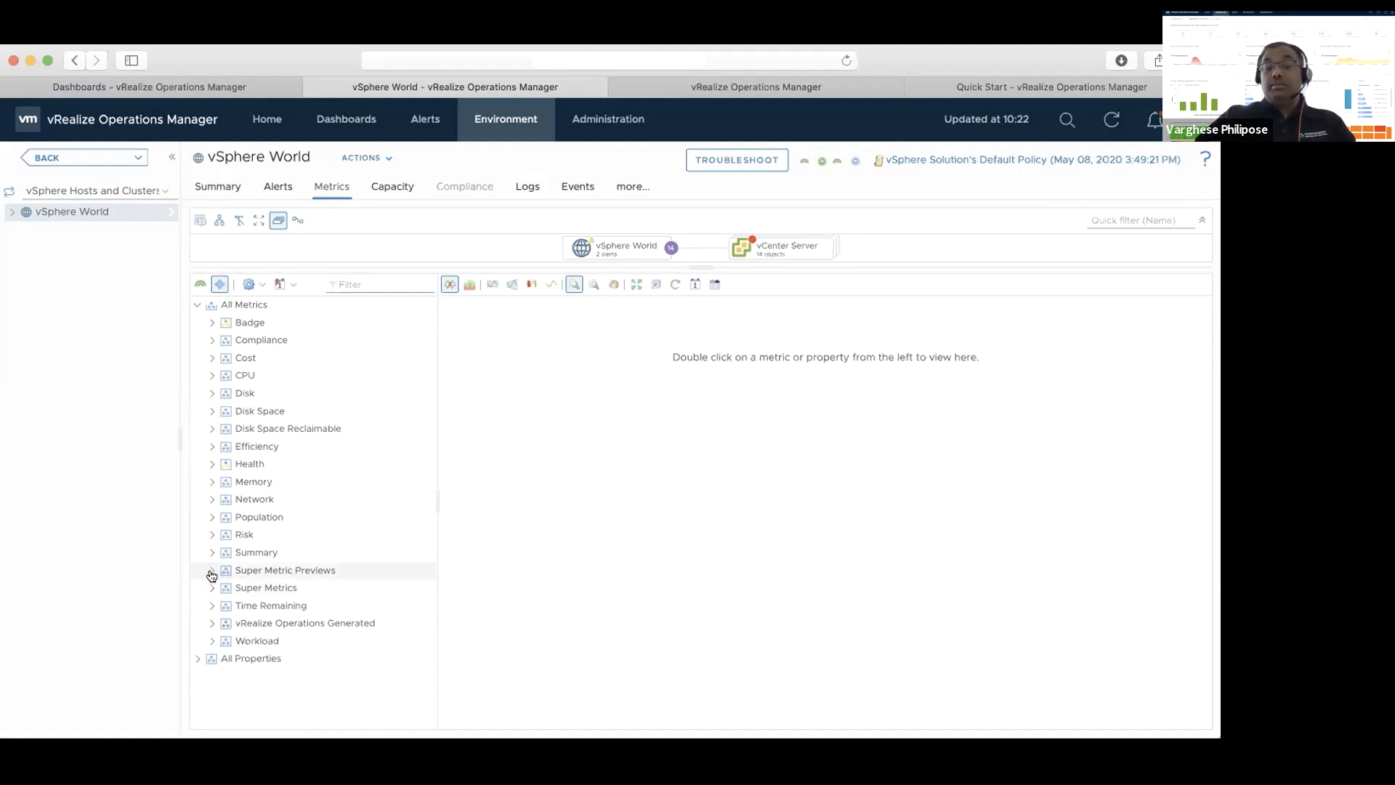
click(212, 574)
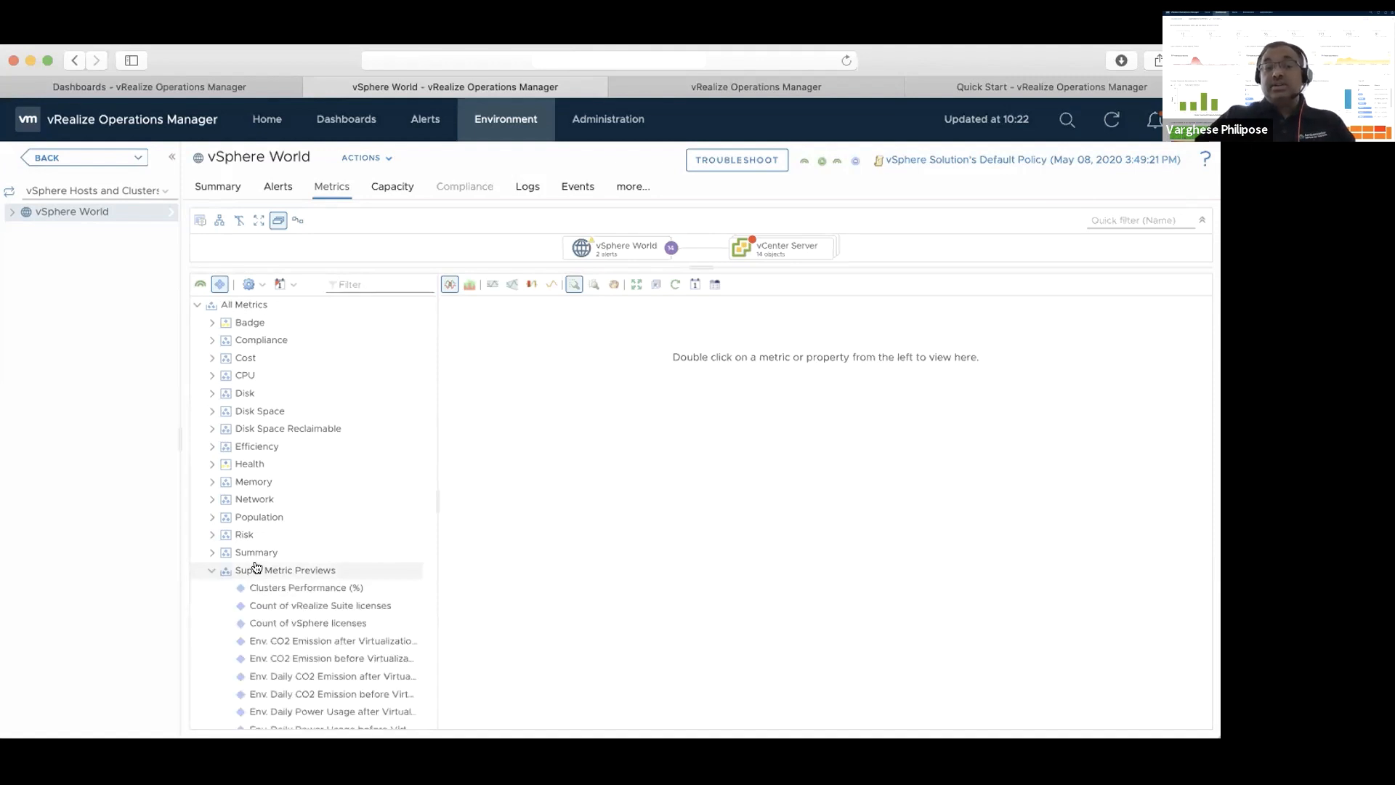
Compare the vSphere World metric tree with the preview super metrics hidden and shown
click(219, 284)
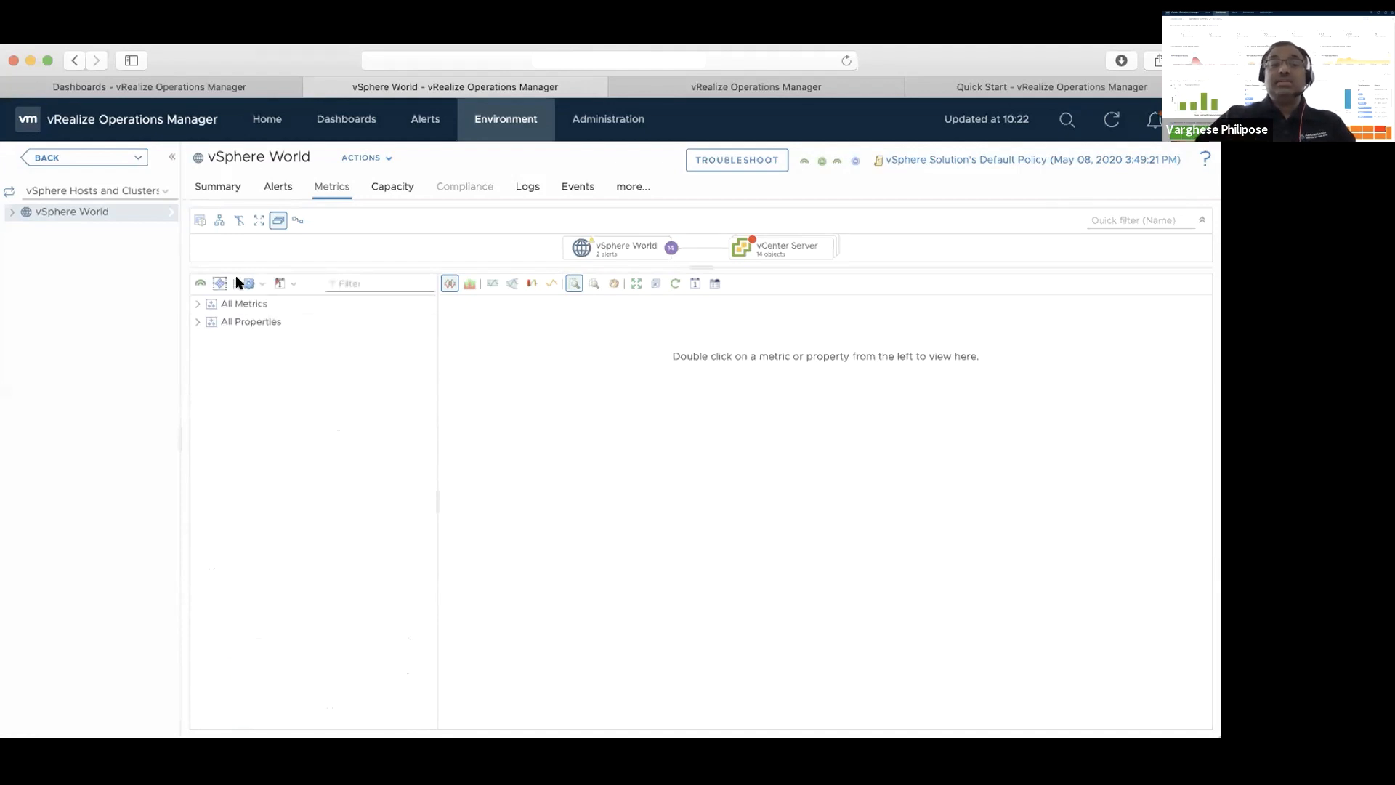
click(197, 304)
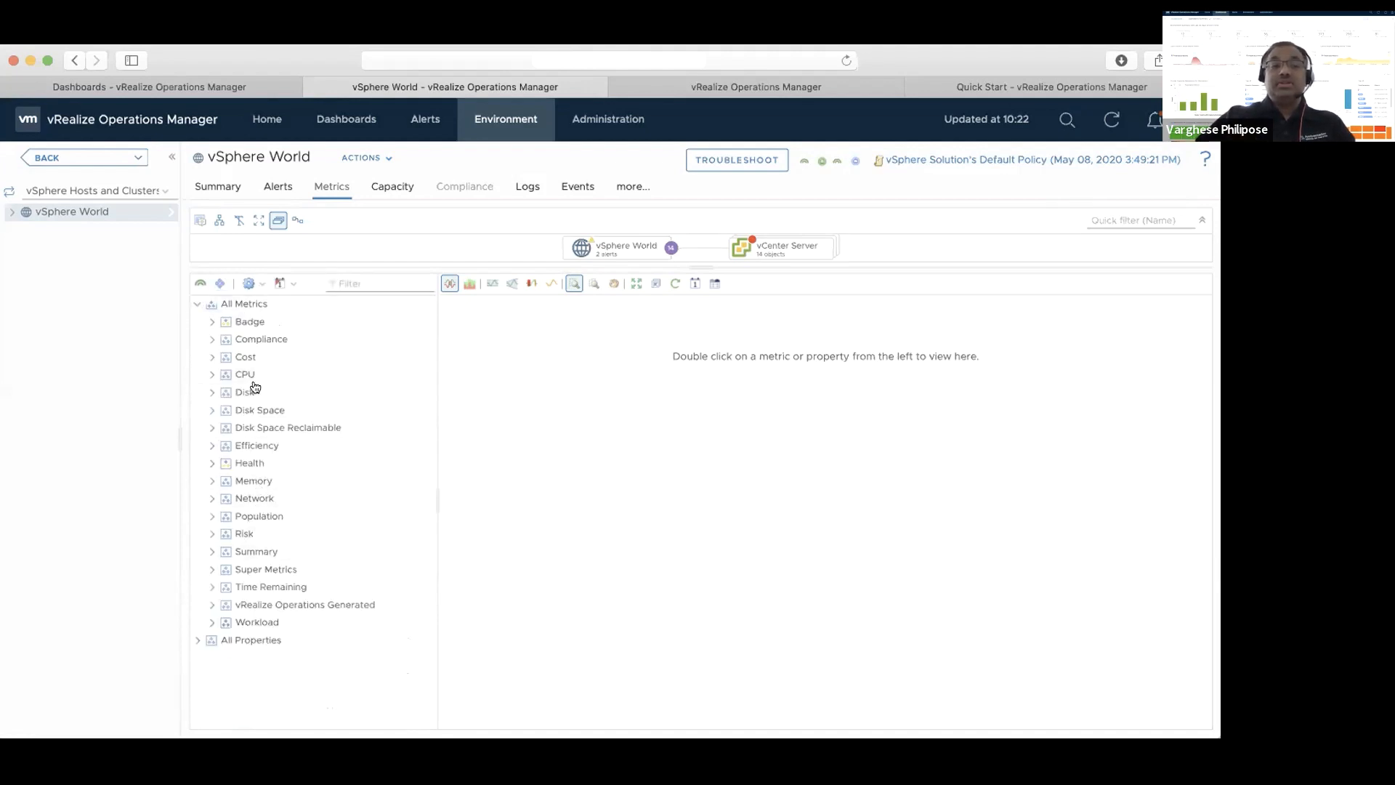
click(221, 284)
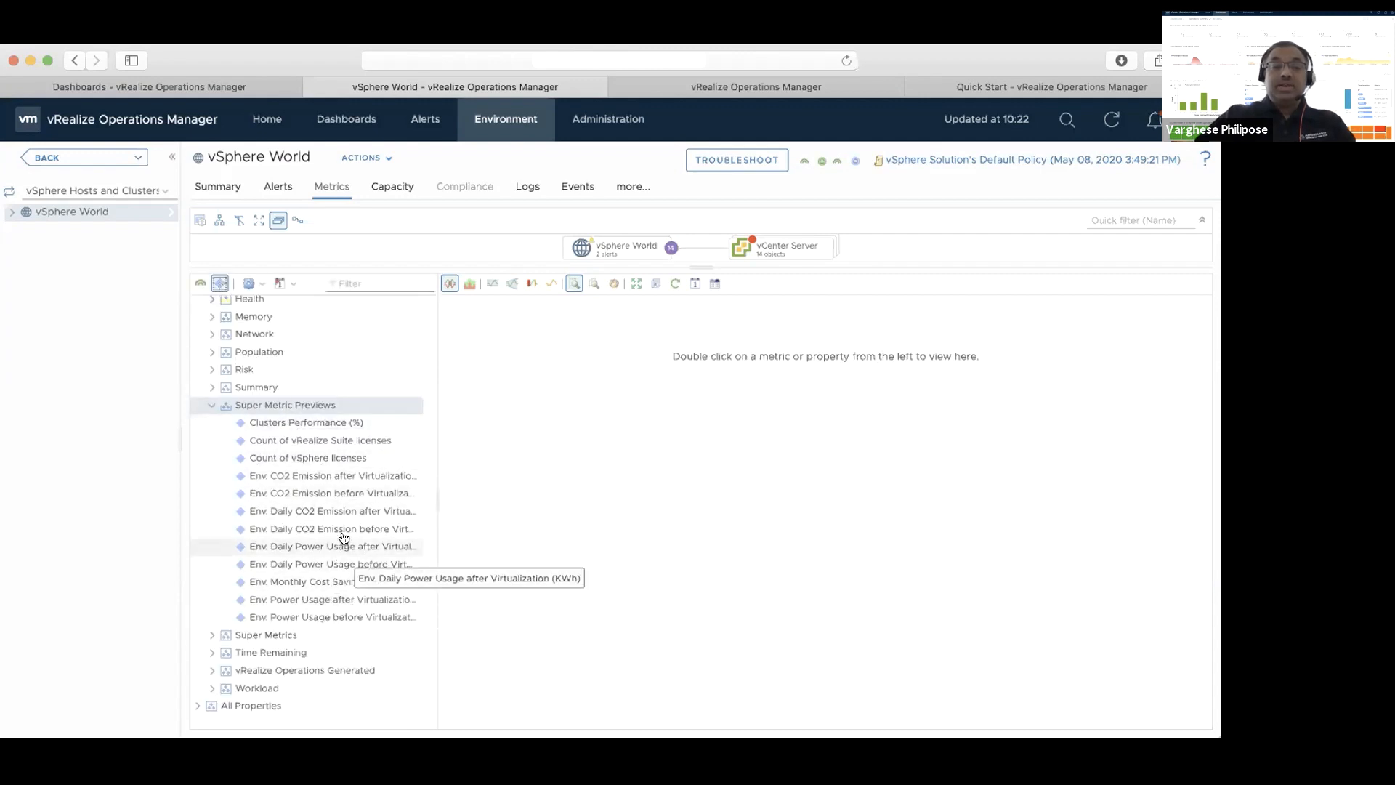
Chart the "Count of vRealize Suite licenses" super metric preview for vSphere World and inspect its plotted values
double_click(351, 441)
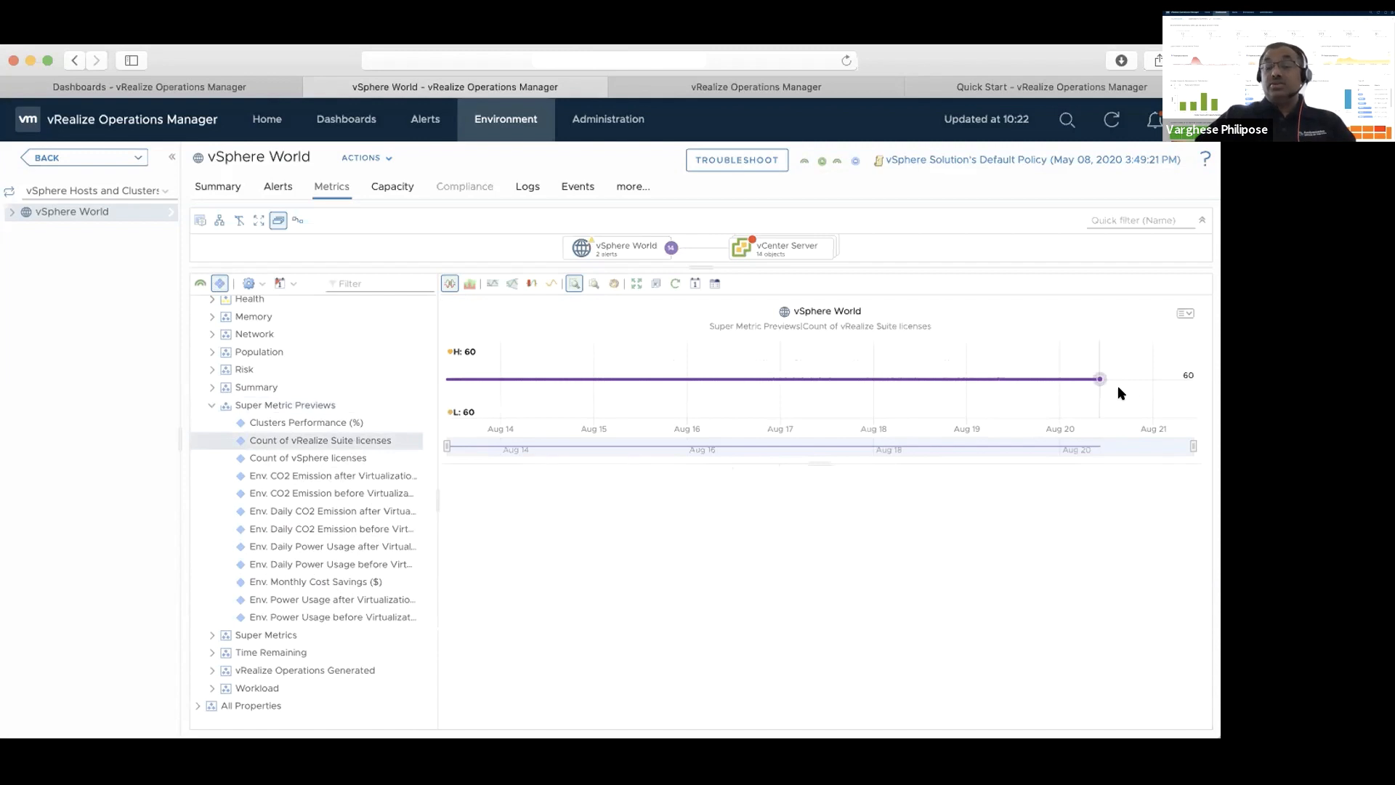
mouse_move(1119, 388)
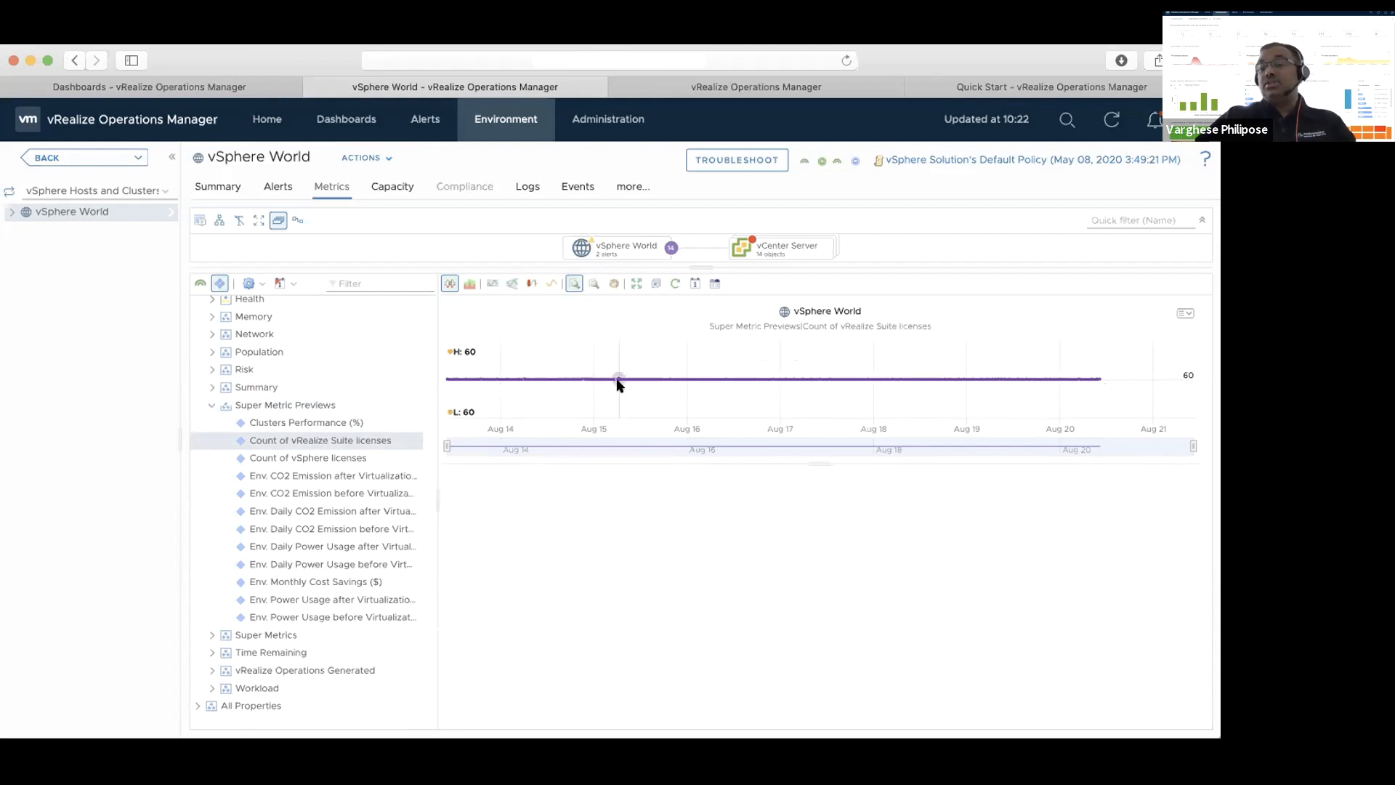
Compare available licenses with license usage on the MoF Licensing Usage Dashboard, inspecting the metrics behind the vCenter Server and VSAN figures
click(211, 407)
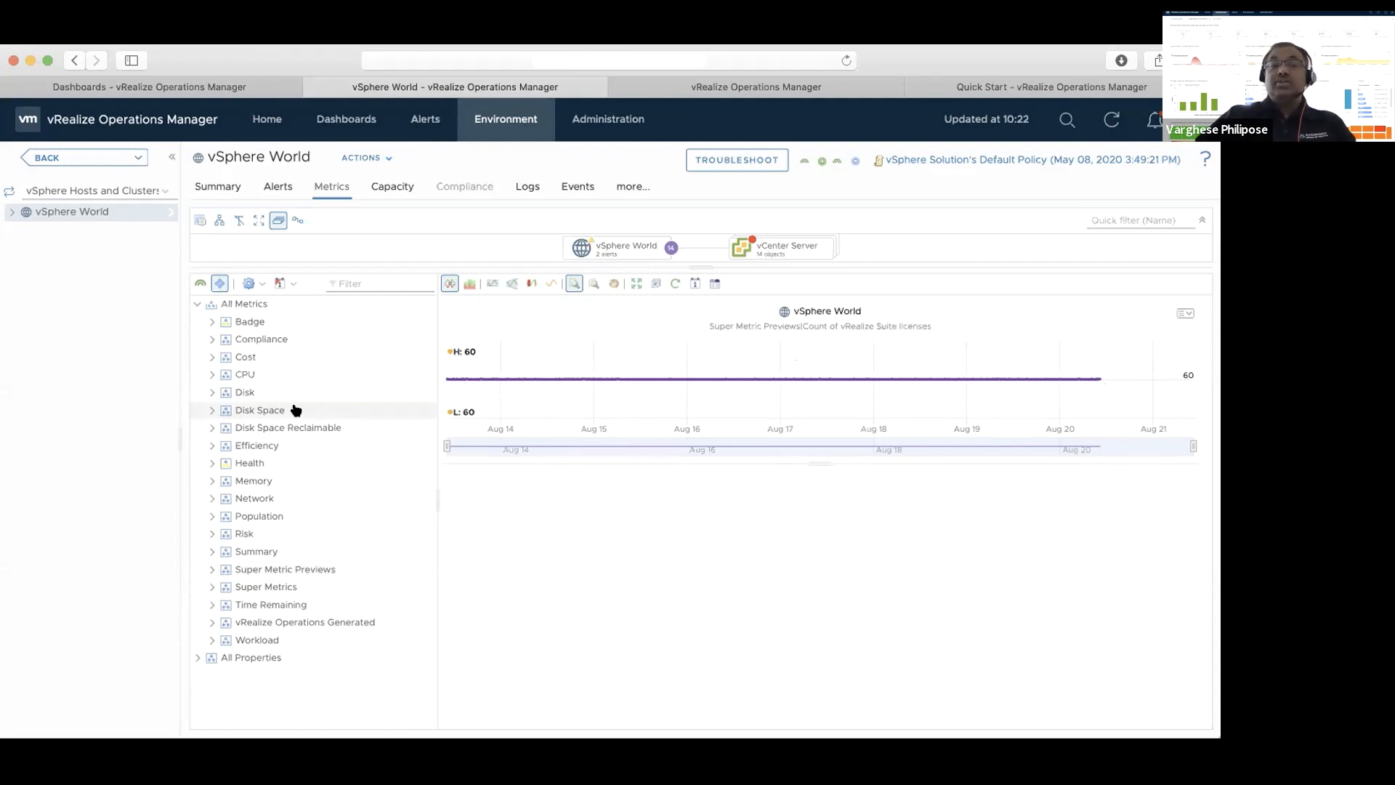
click(212, 86)
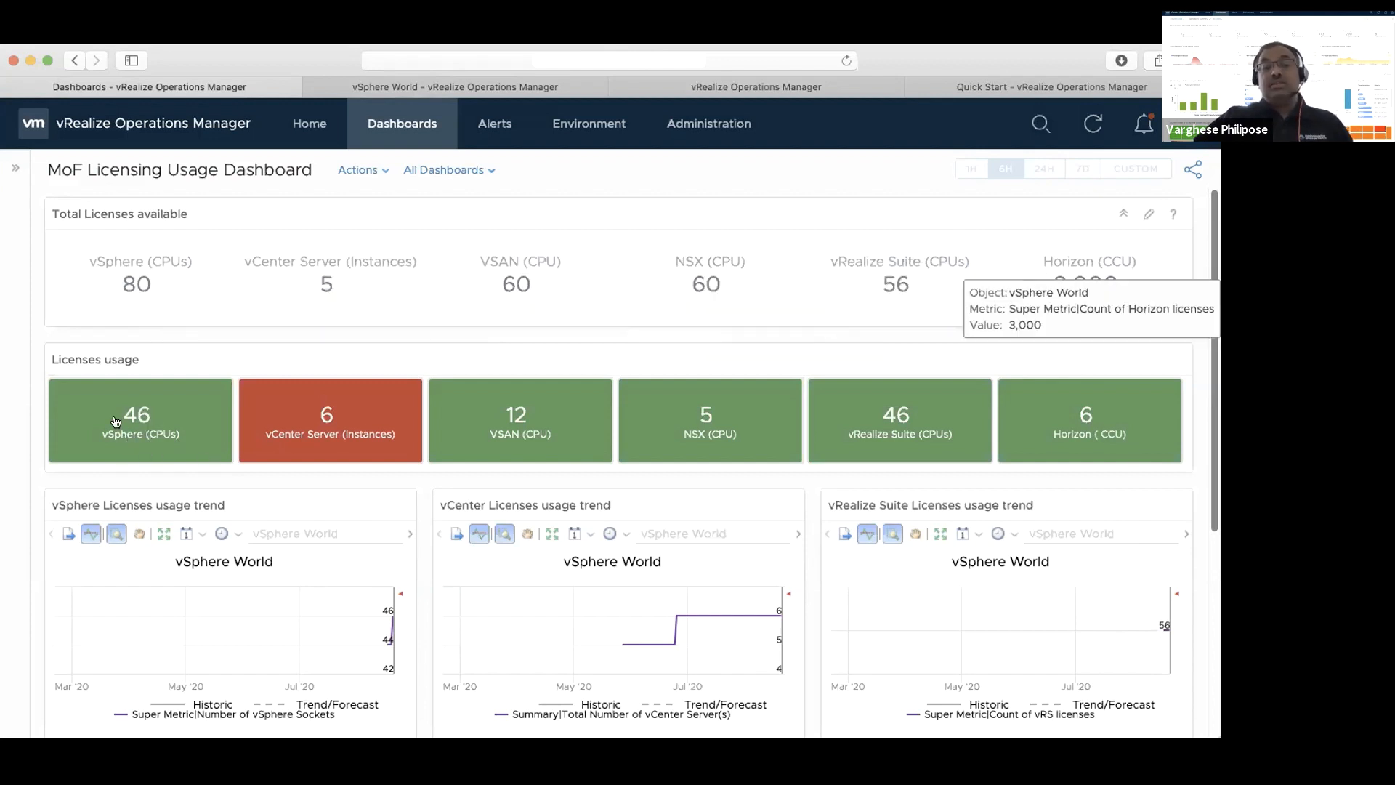
mouse_move(151, 421)
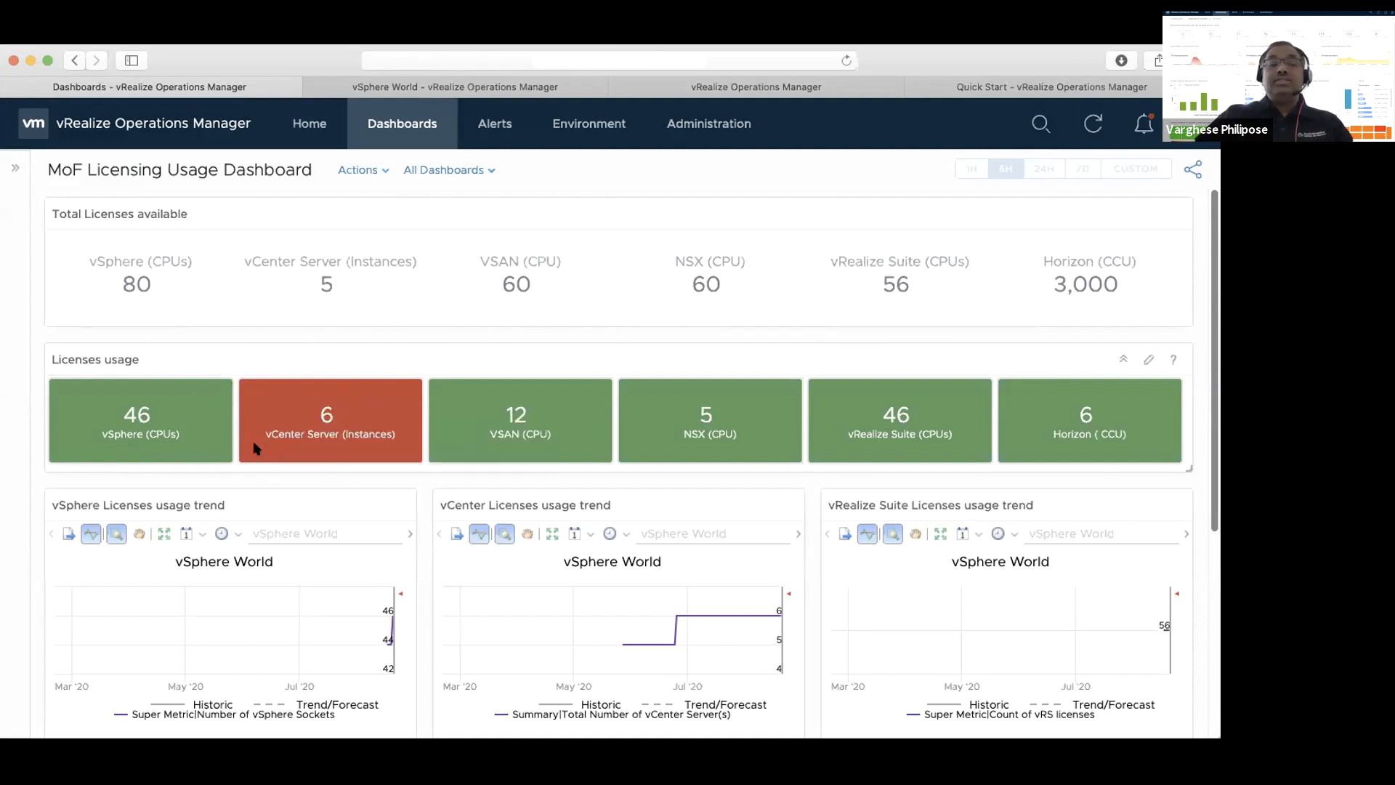
mouse_move(256, 445)
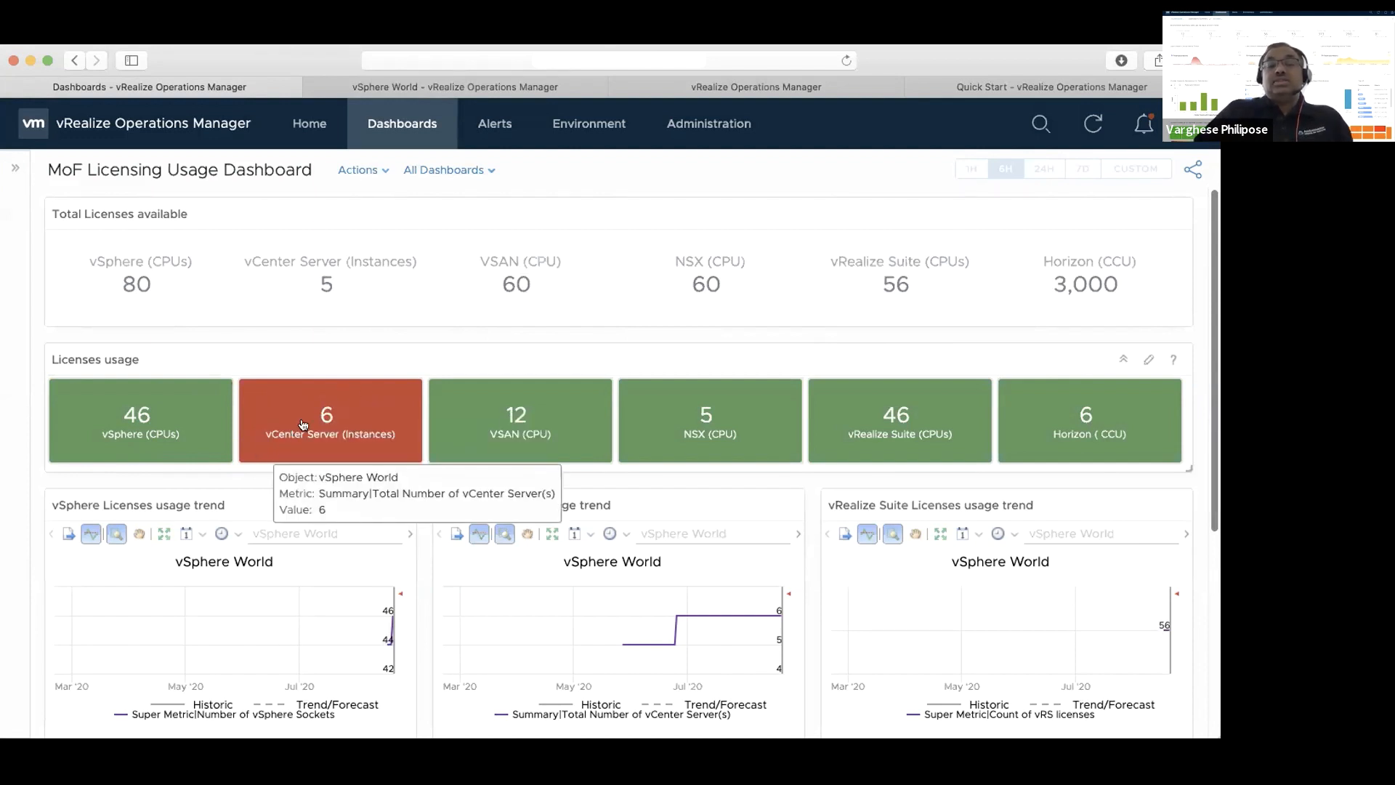
mouse_move(554, 449)
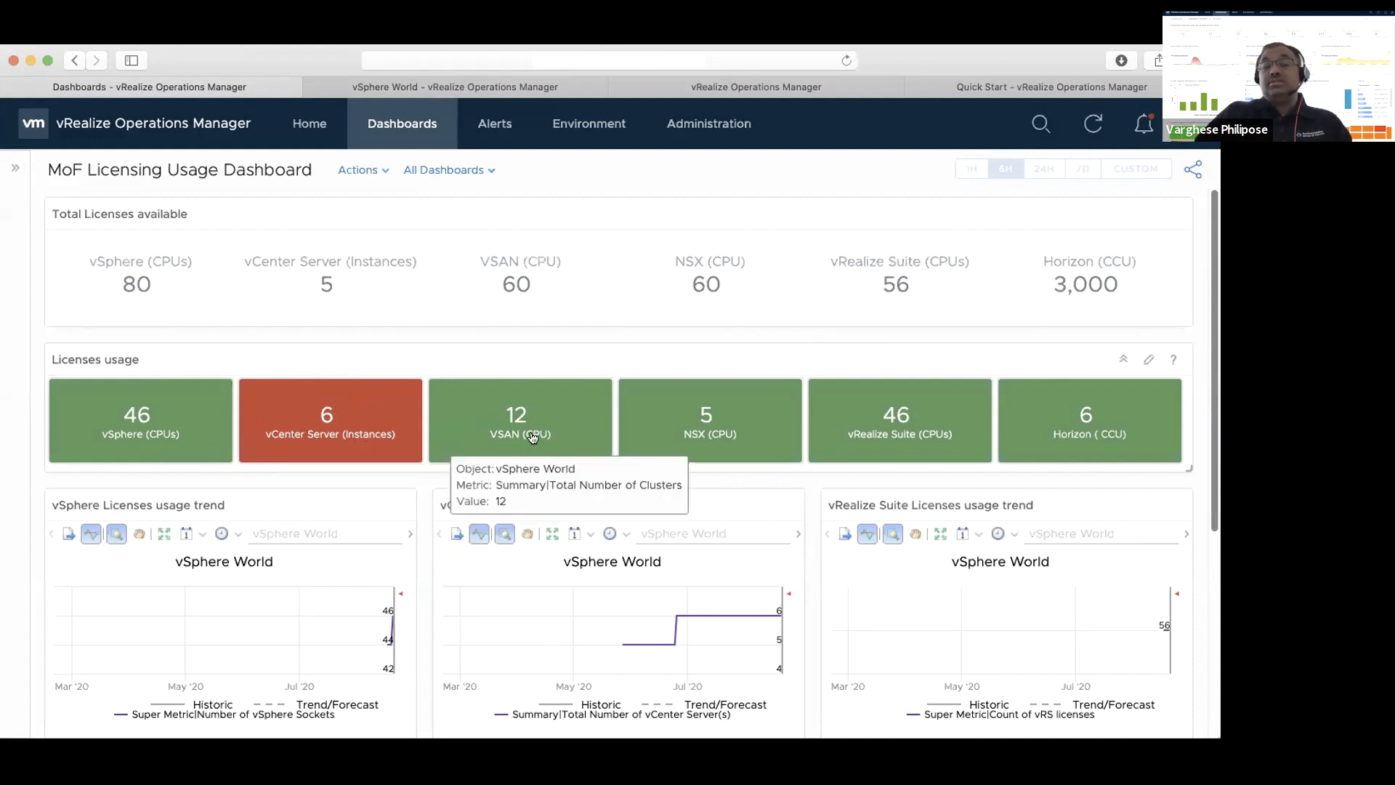
mouse_move(905, 428)
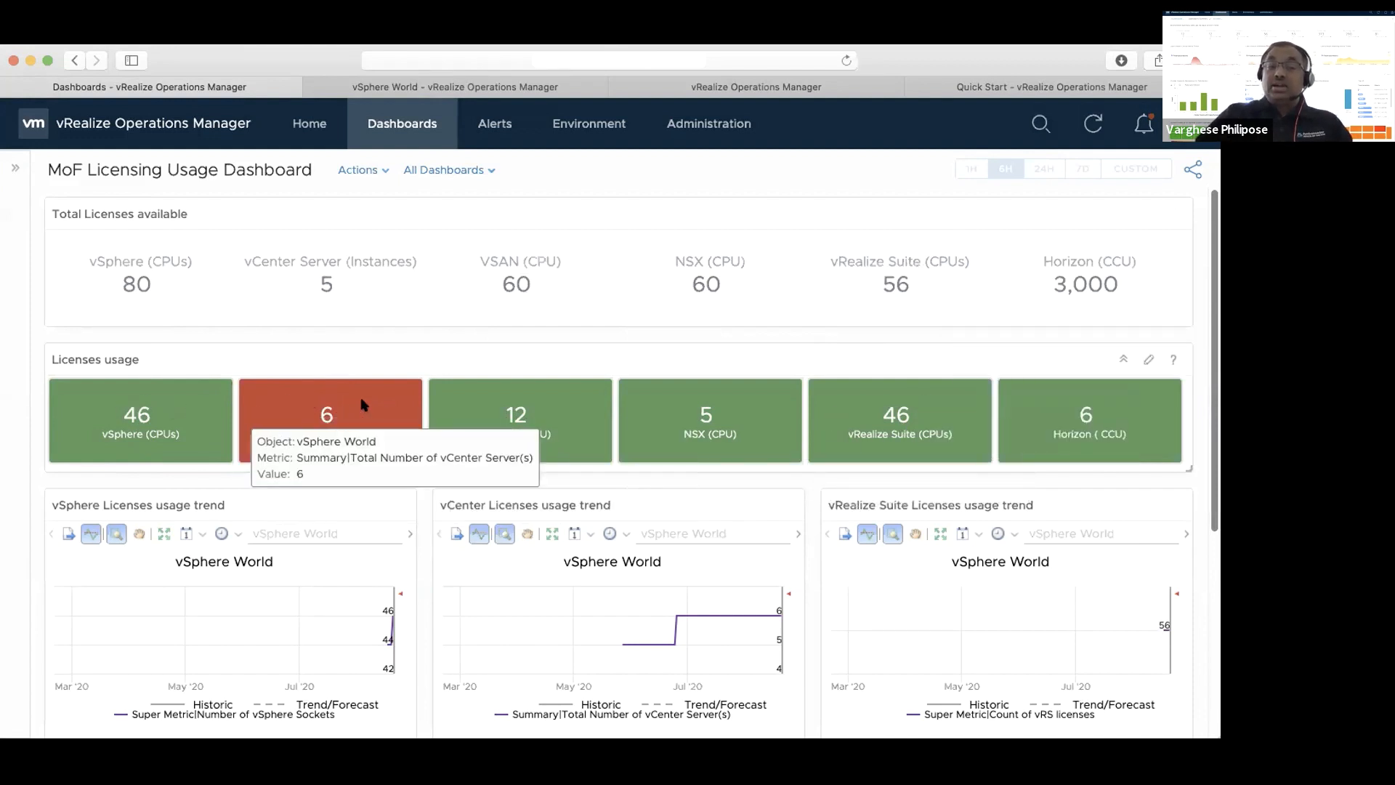
mouse_move(336, 294)
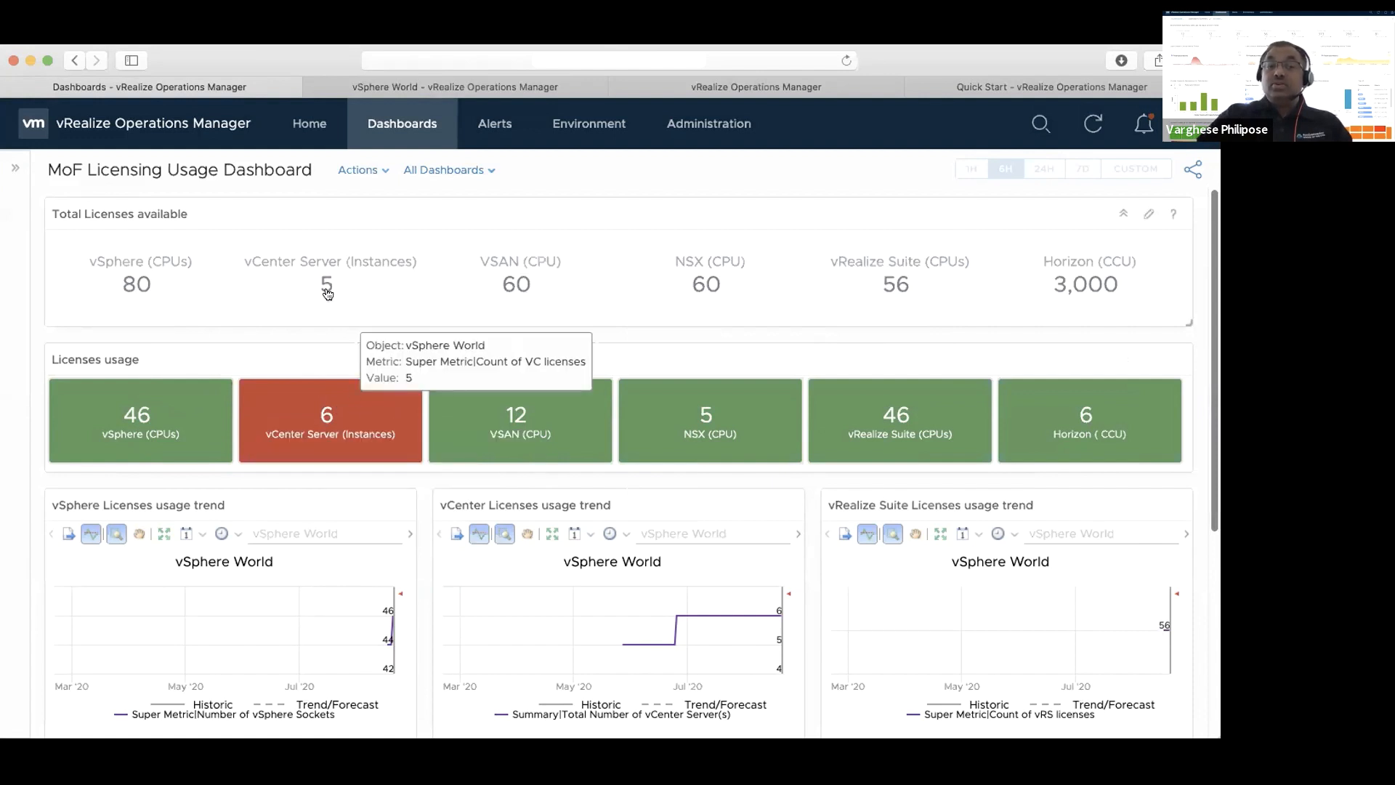
mouse_move(318, 425)
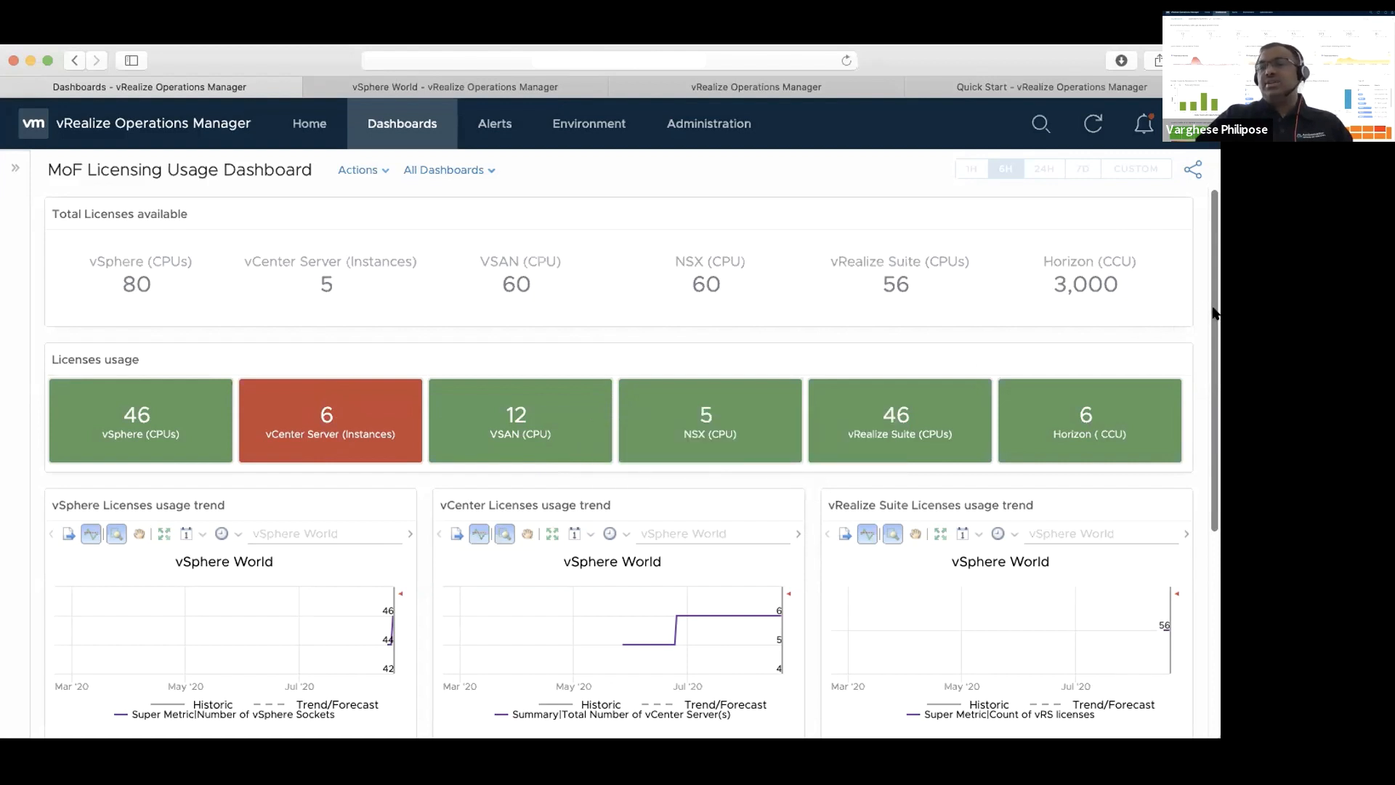
drag(1214, 313, 1210, 342)
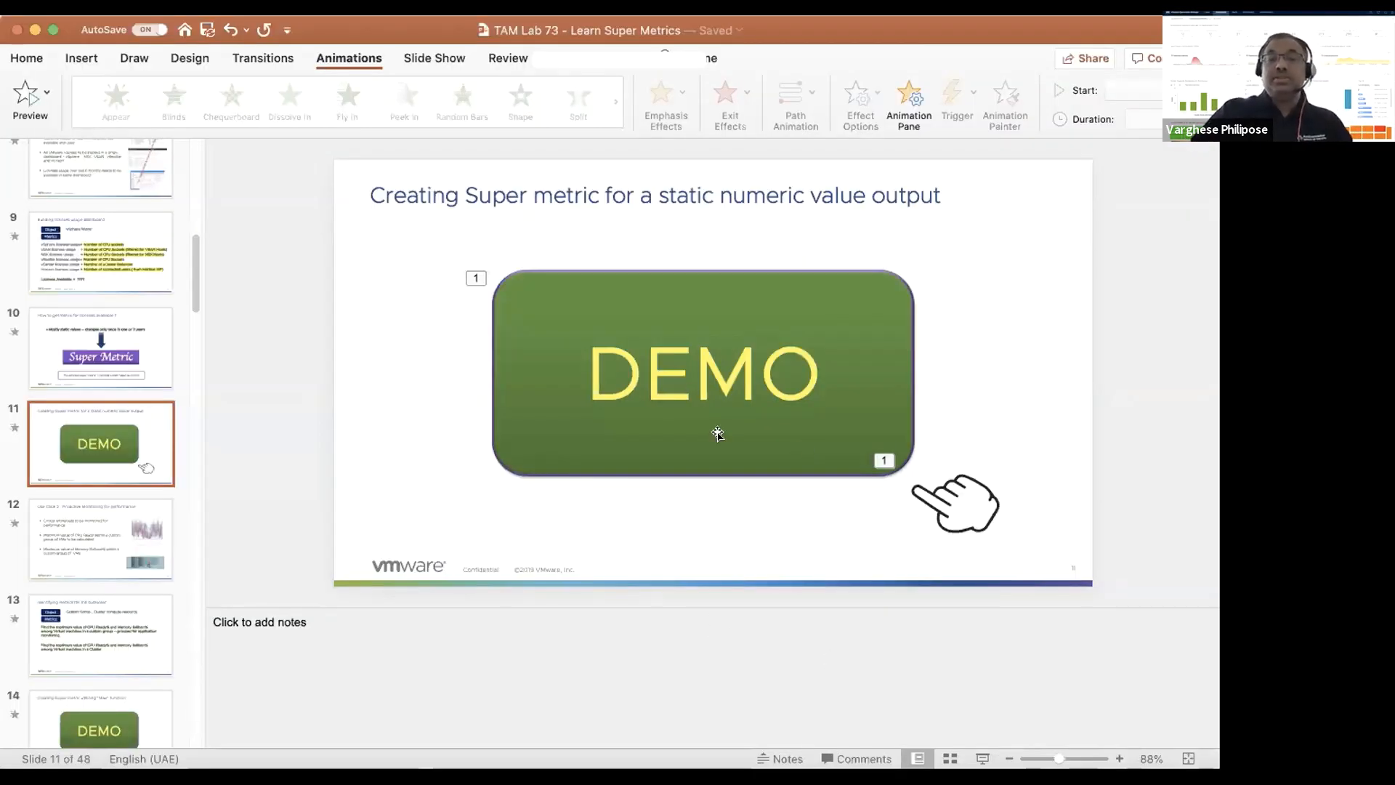
In the PowerPoint deck, start the slide show from slide 12, "Use Case 2 : Proactive Monitoring for performance", and reveal its first bullet
click(93, 519)
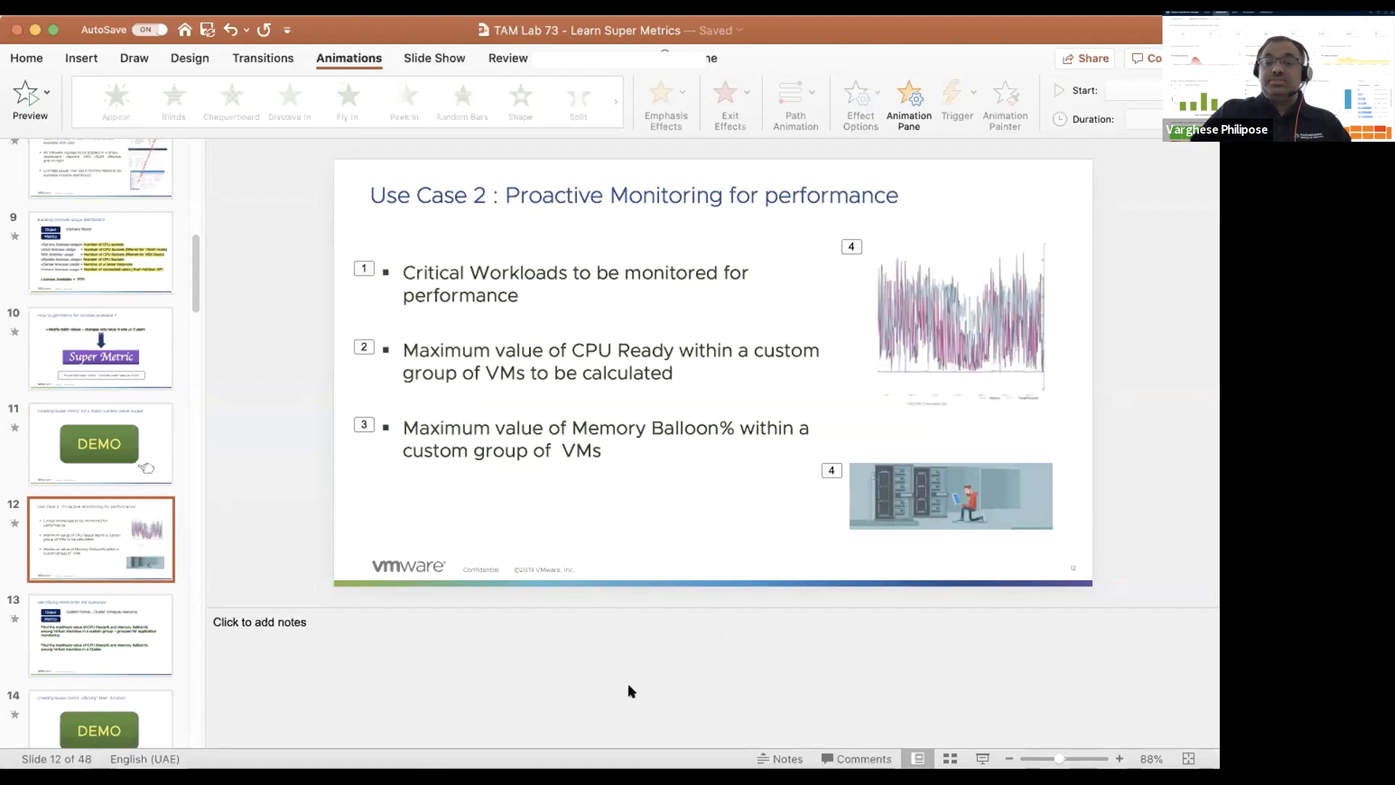
click(978, 758)
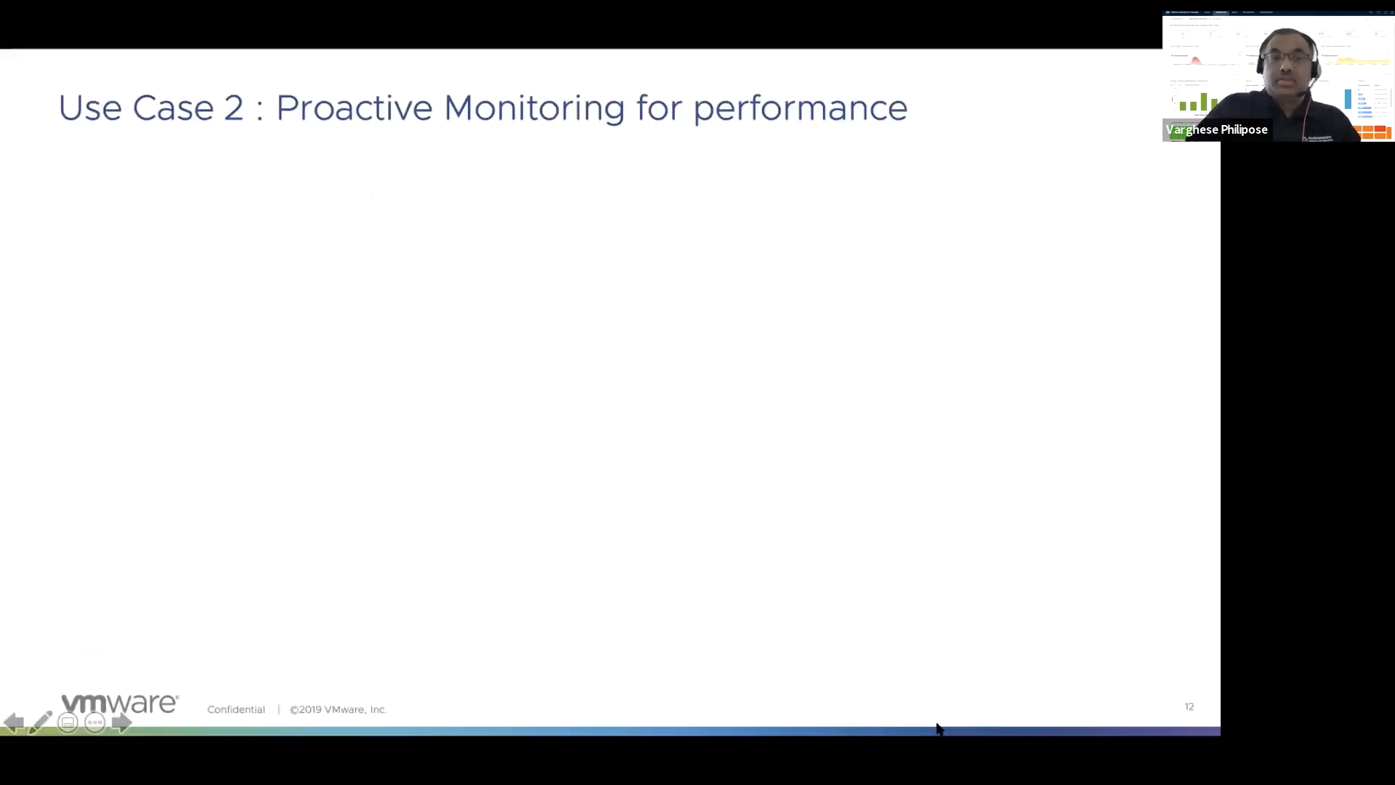
click(937, 728)
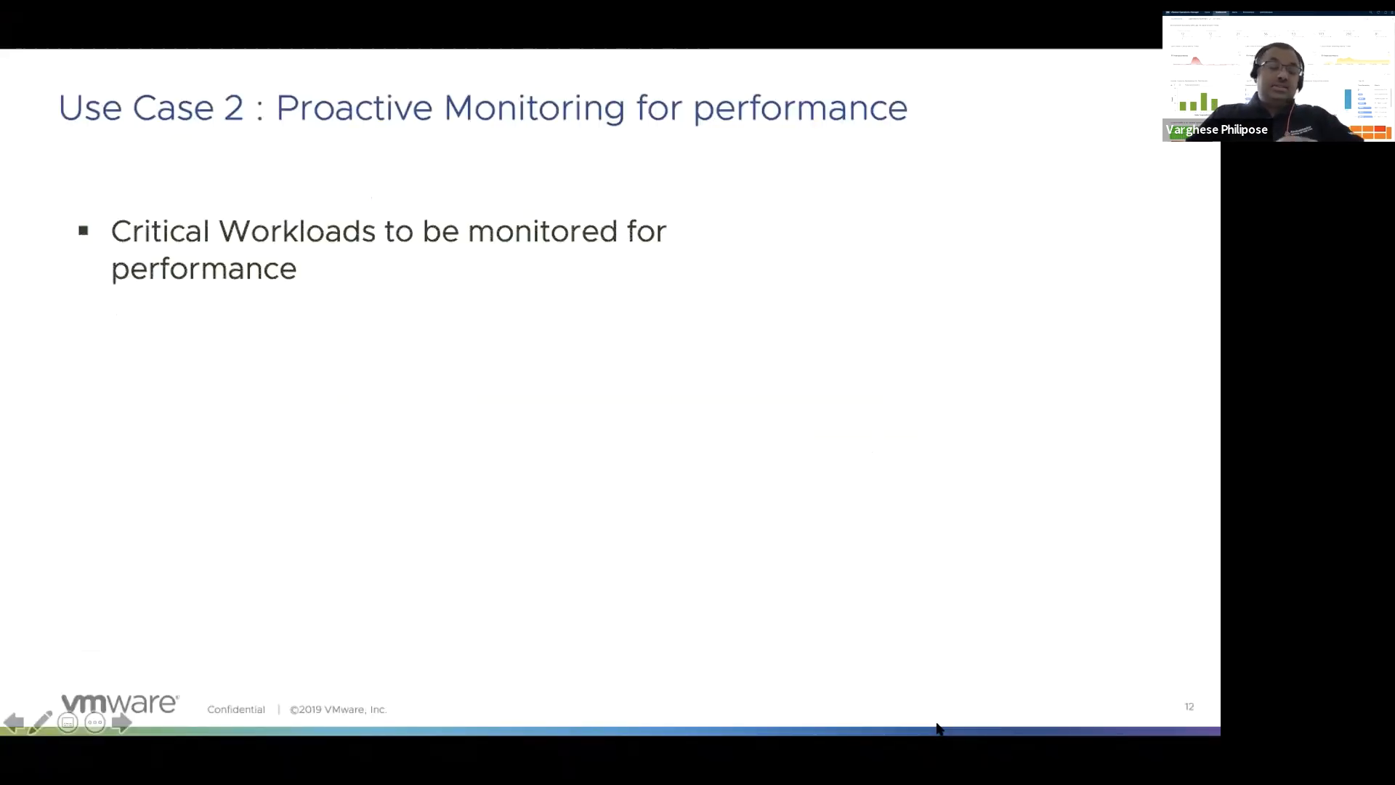
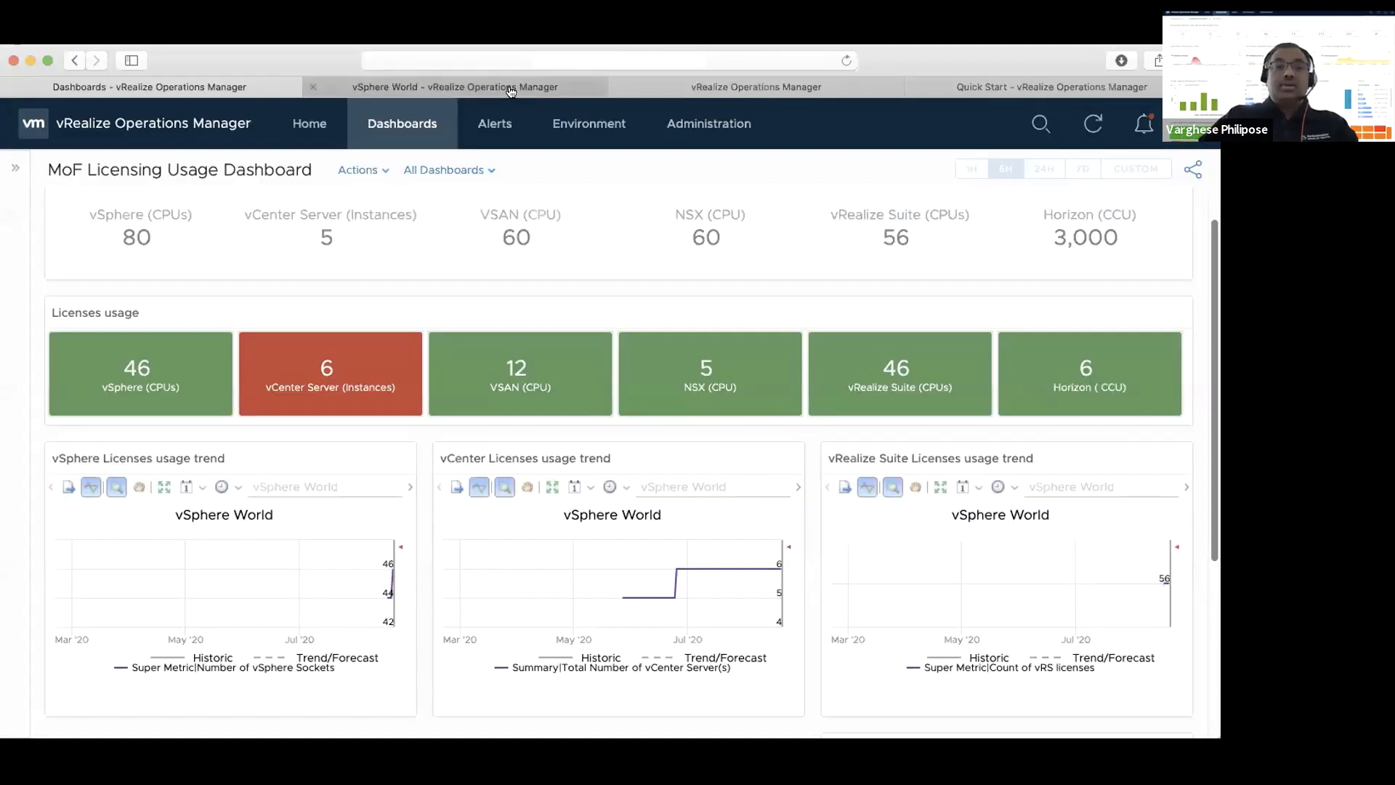
Log in to the expired vRealize Operations Manager session as a local user with the saved user name and password
click(518, 86)
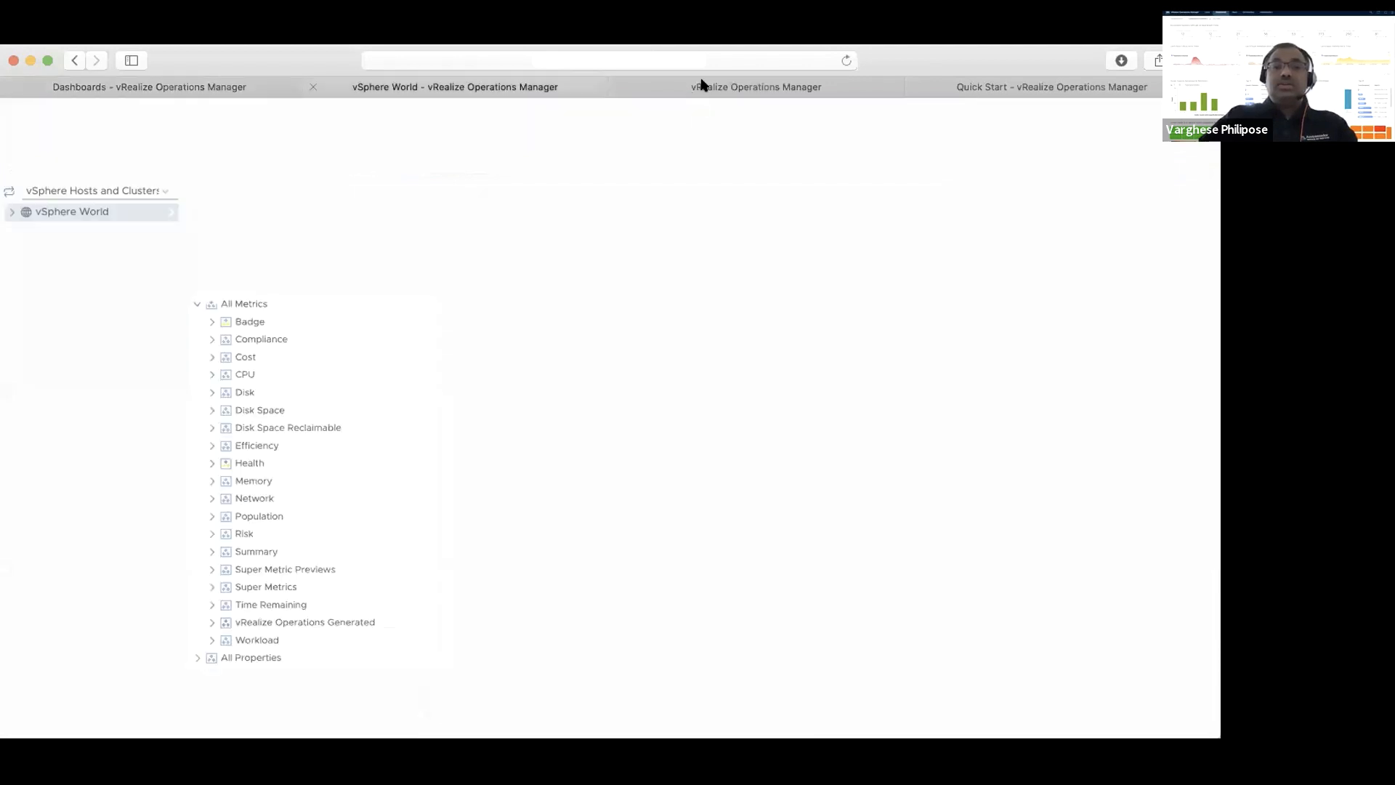
click(700, 84)
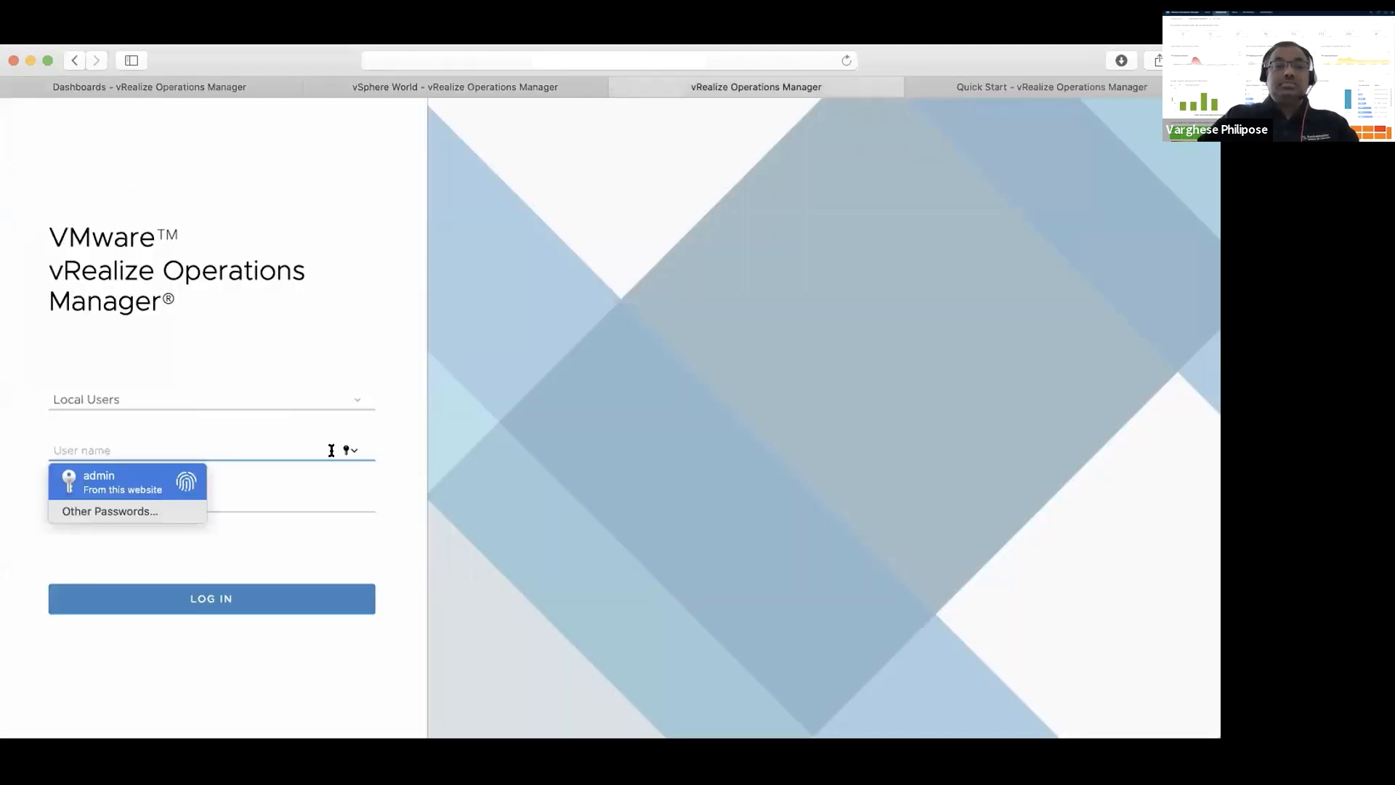
click(155, 478)
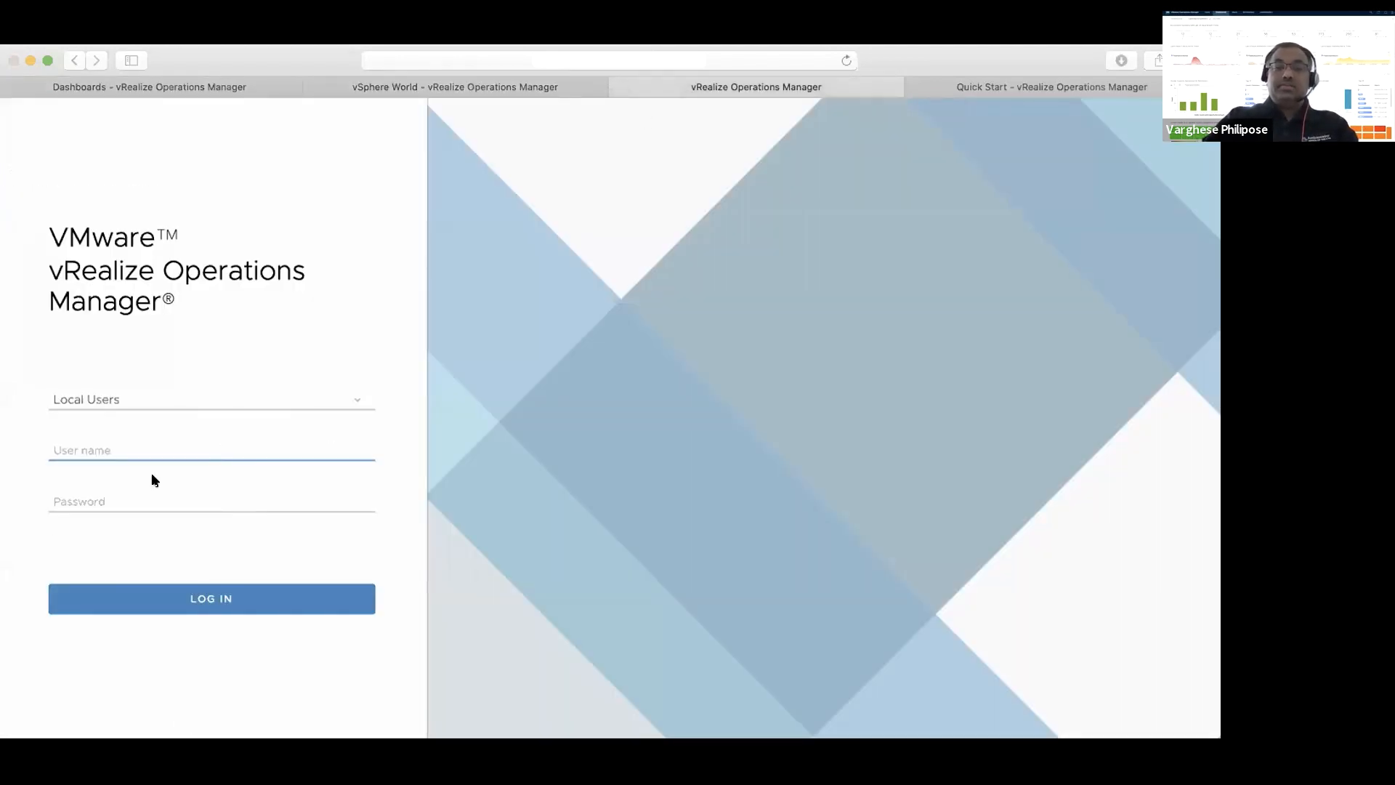
click(152, 600)
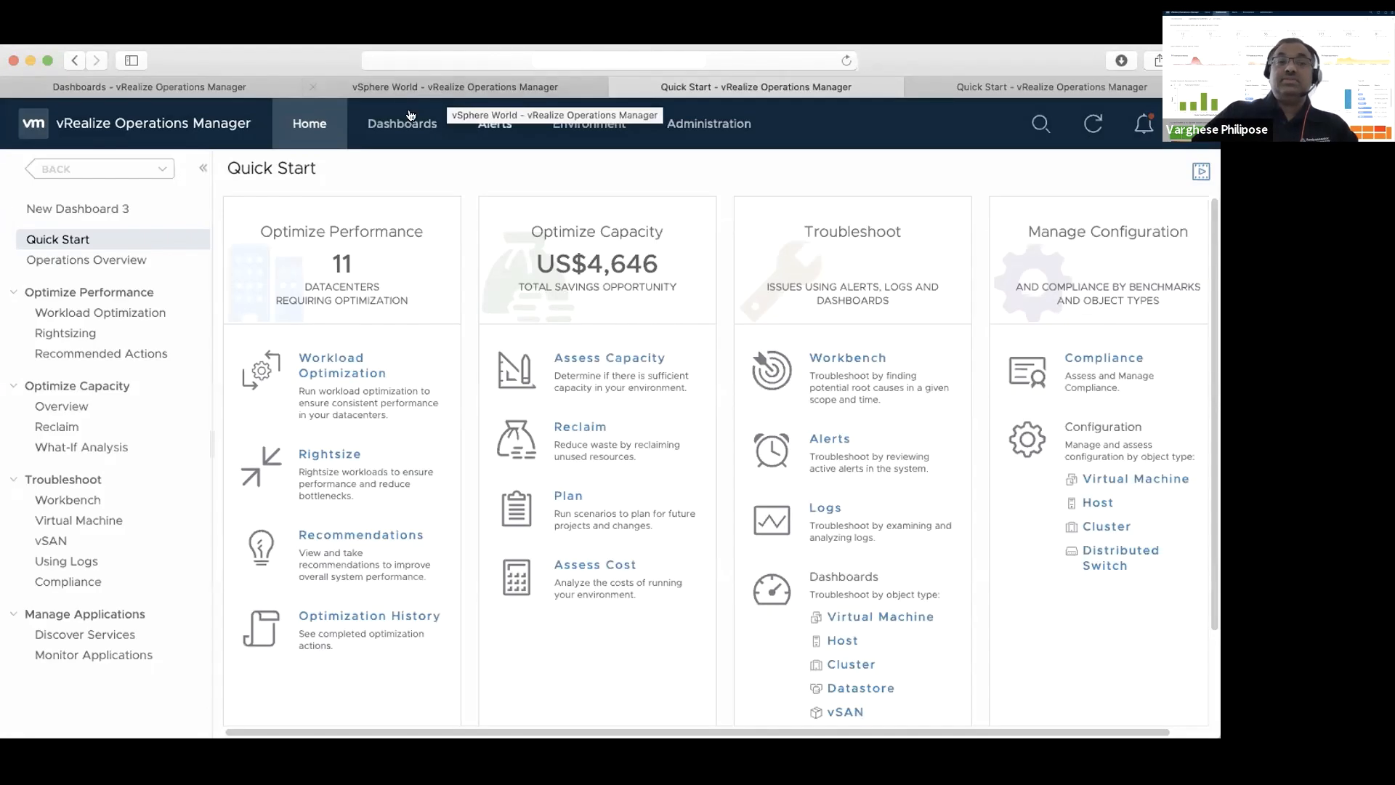
Open the Super Metrics configuration under Administration and start creating a new super metric
click(579, 129)
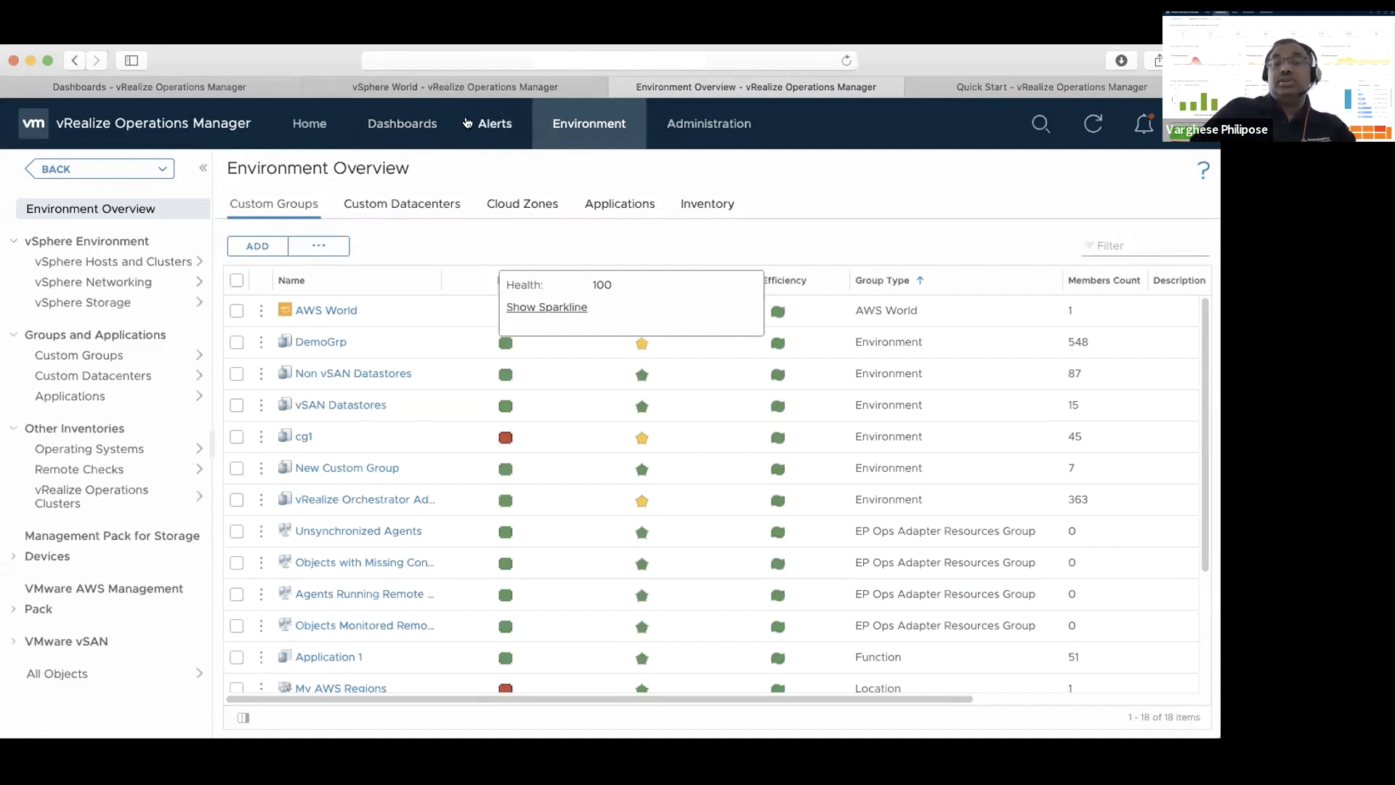
click(709, 125)
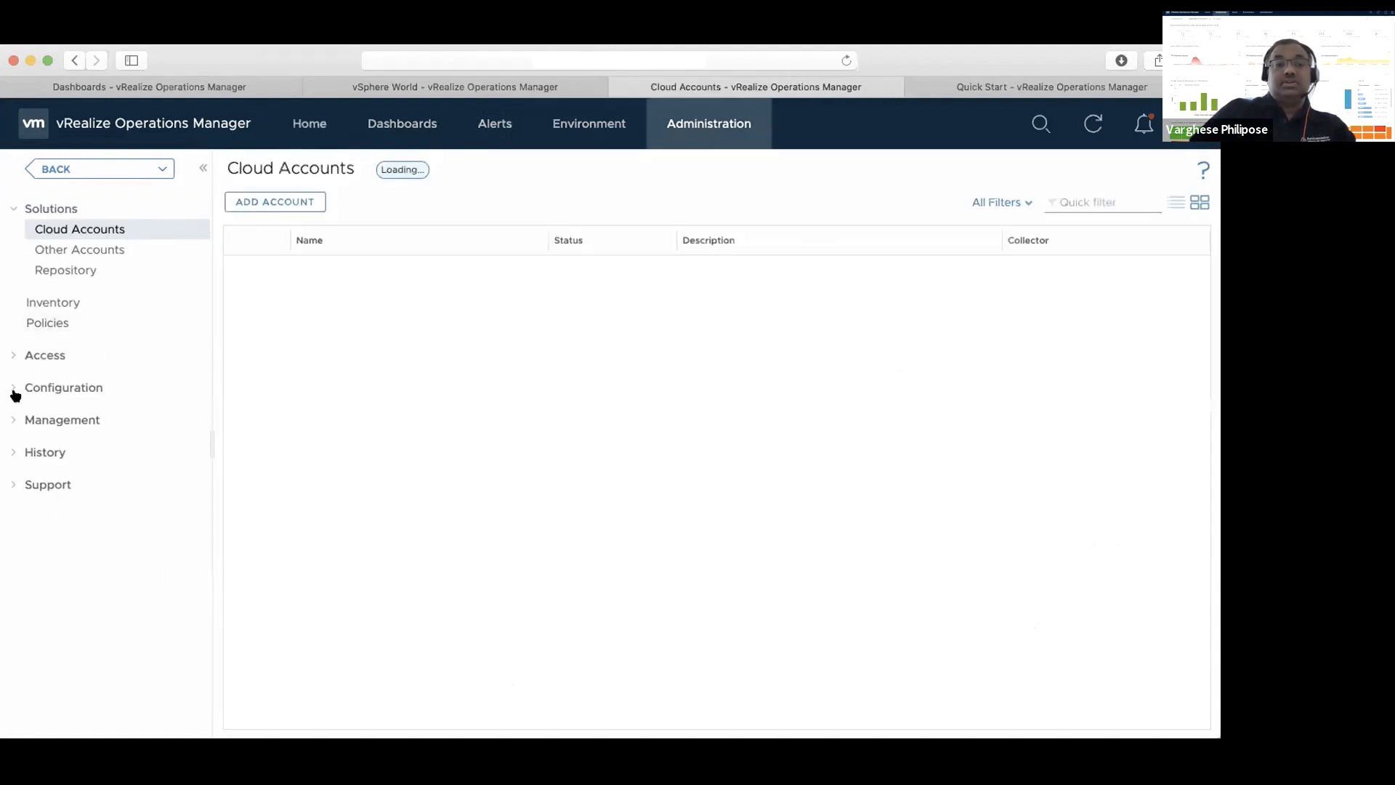
click(64, 387)
click(79, 571)
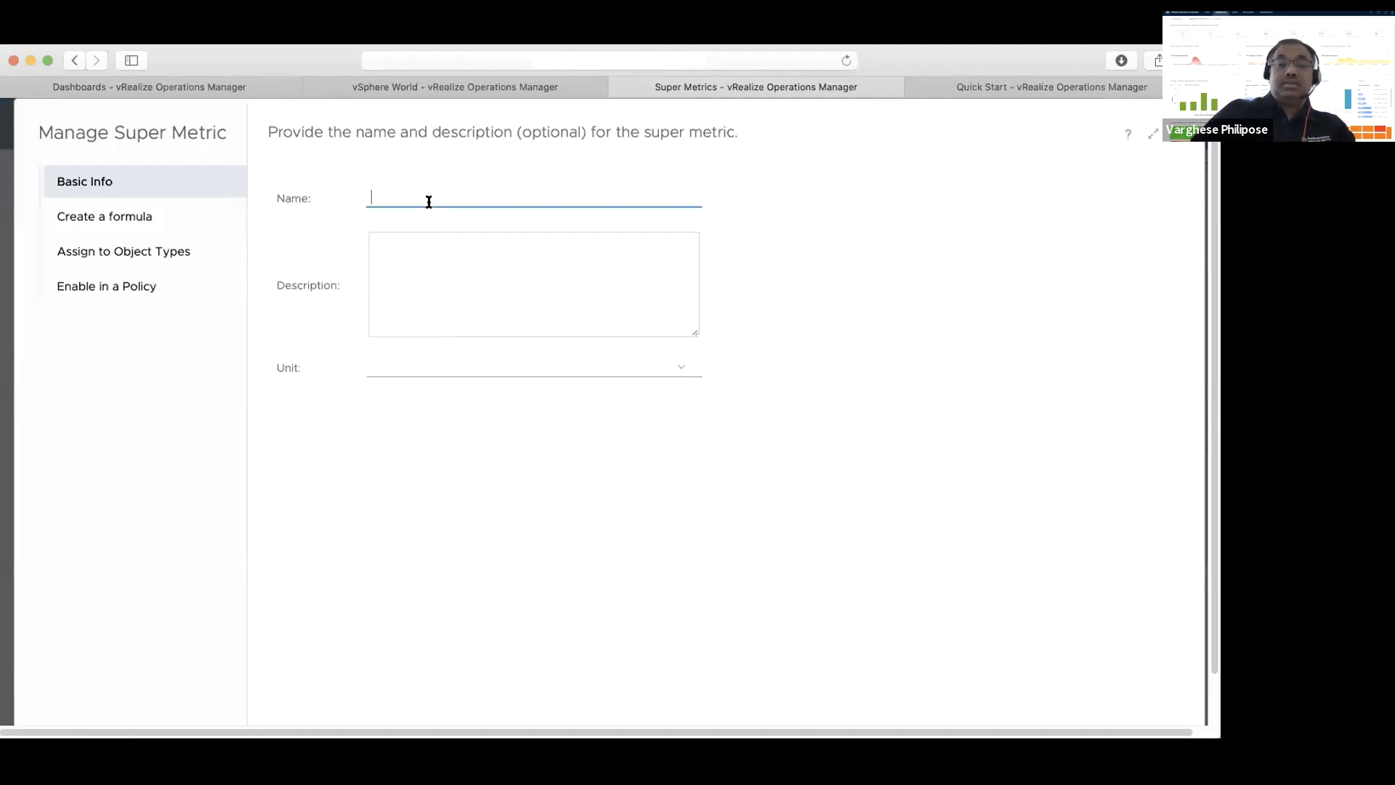
Name the super metric "Max CPU ready%" and copy the same text into its description
text(Max )
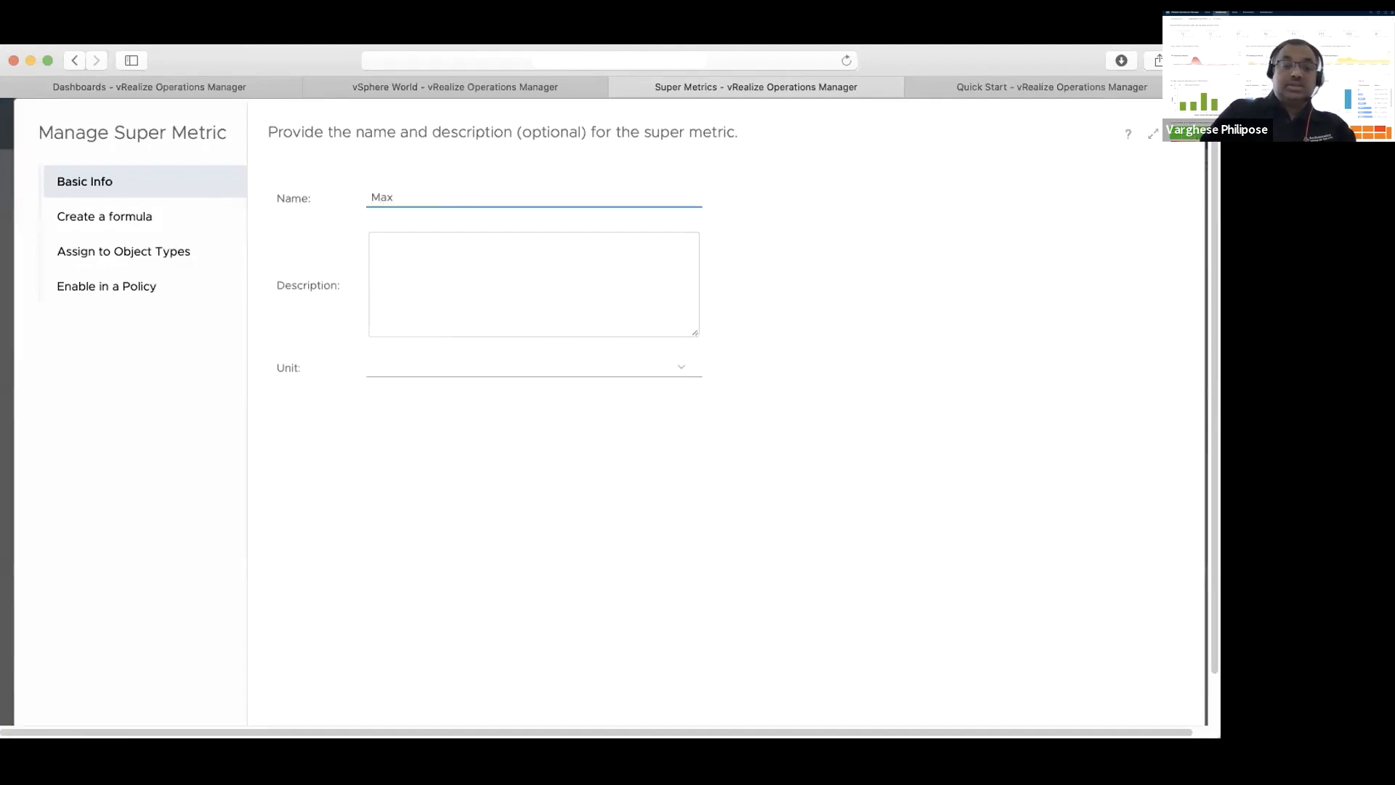
text(CPU ready%)
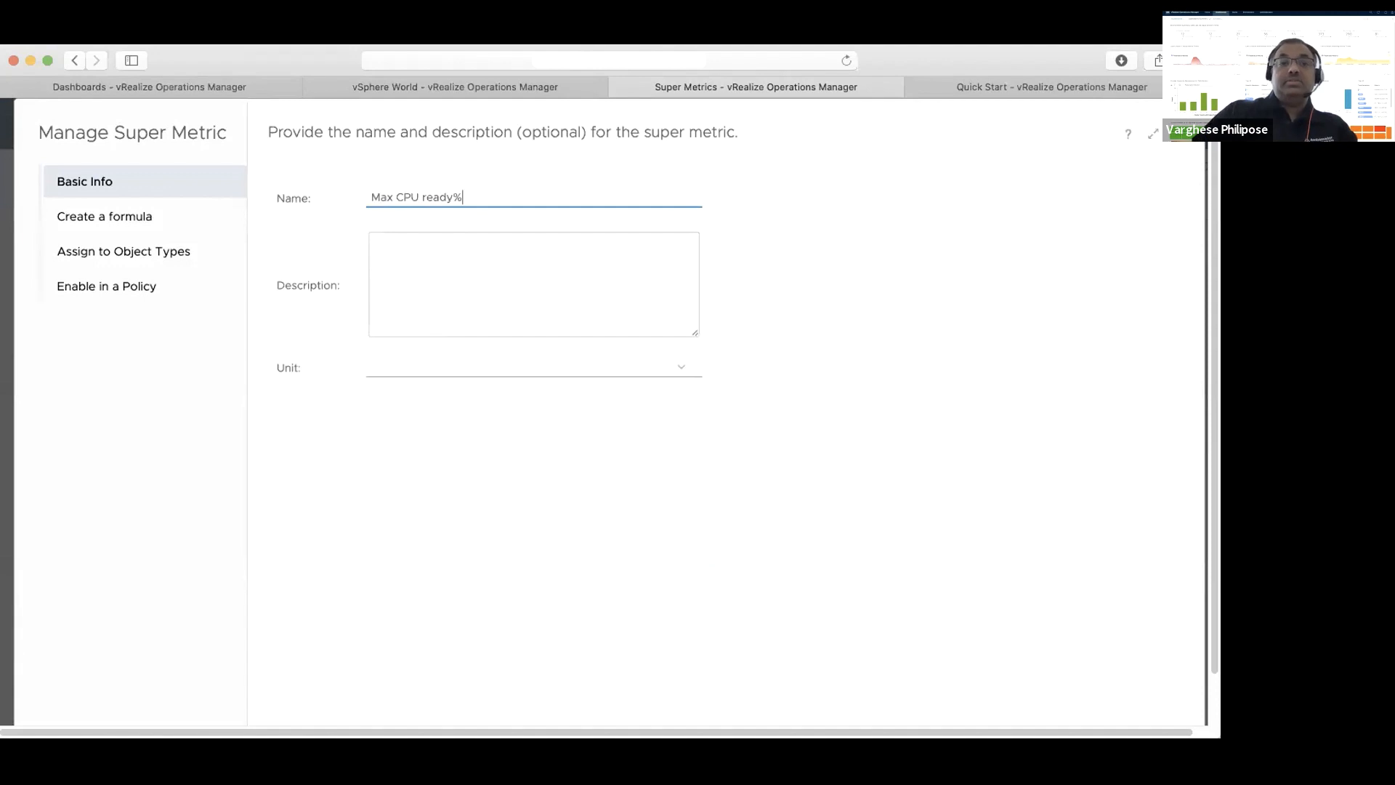
drag(473, 192, 319, 194)
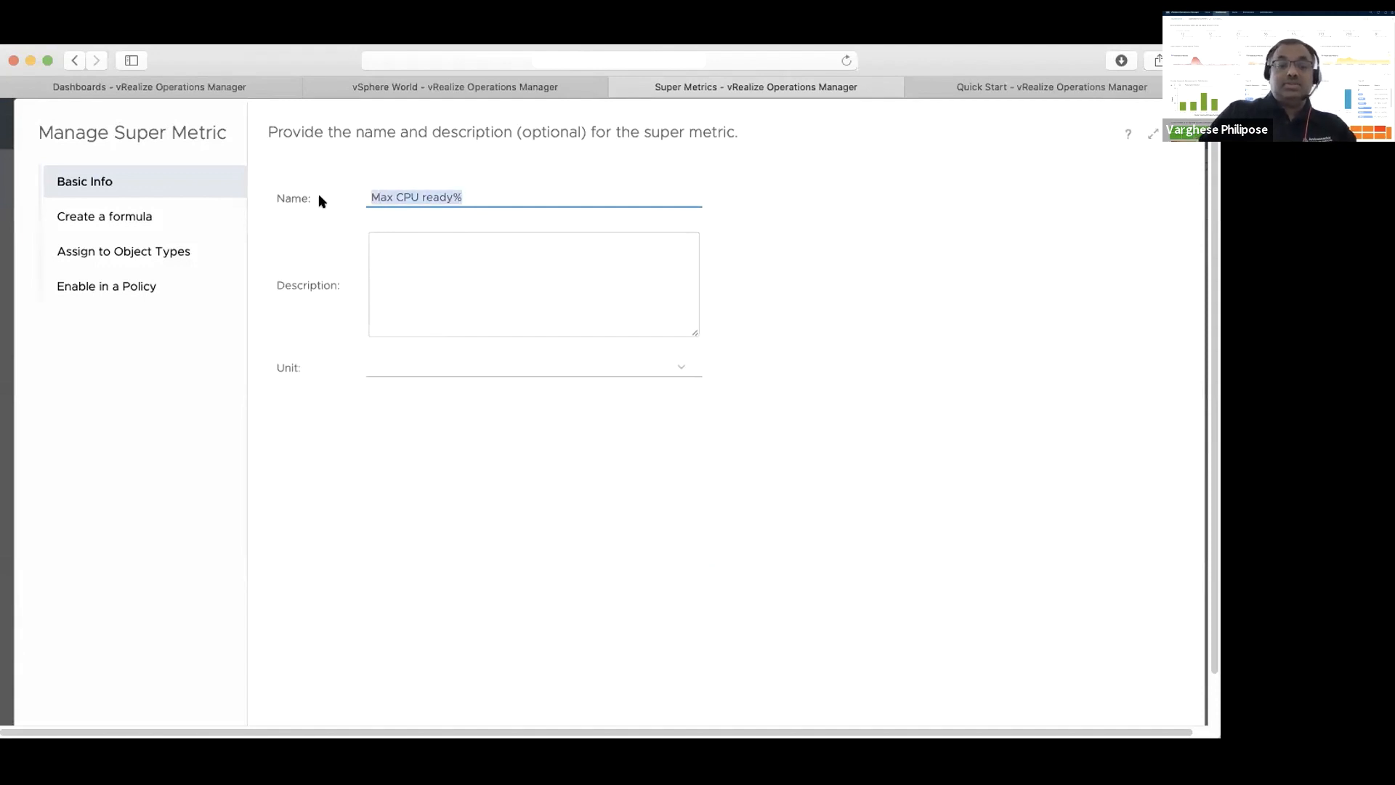
key(super+c)
click(389, 240)
key(super+v)
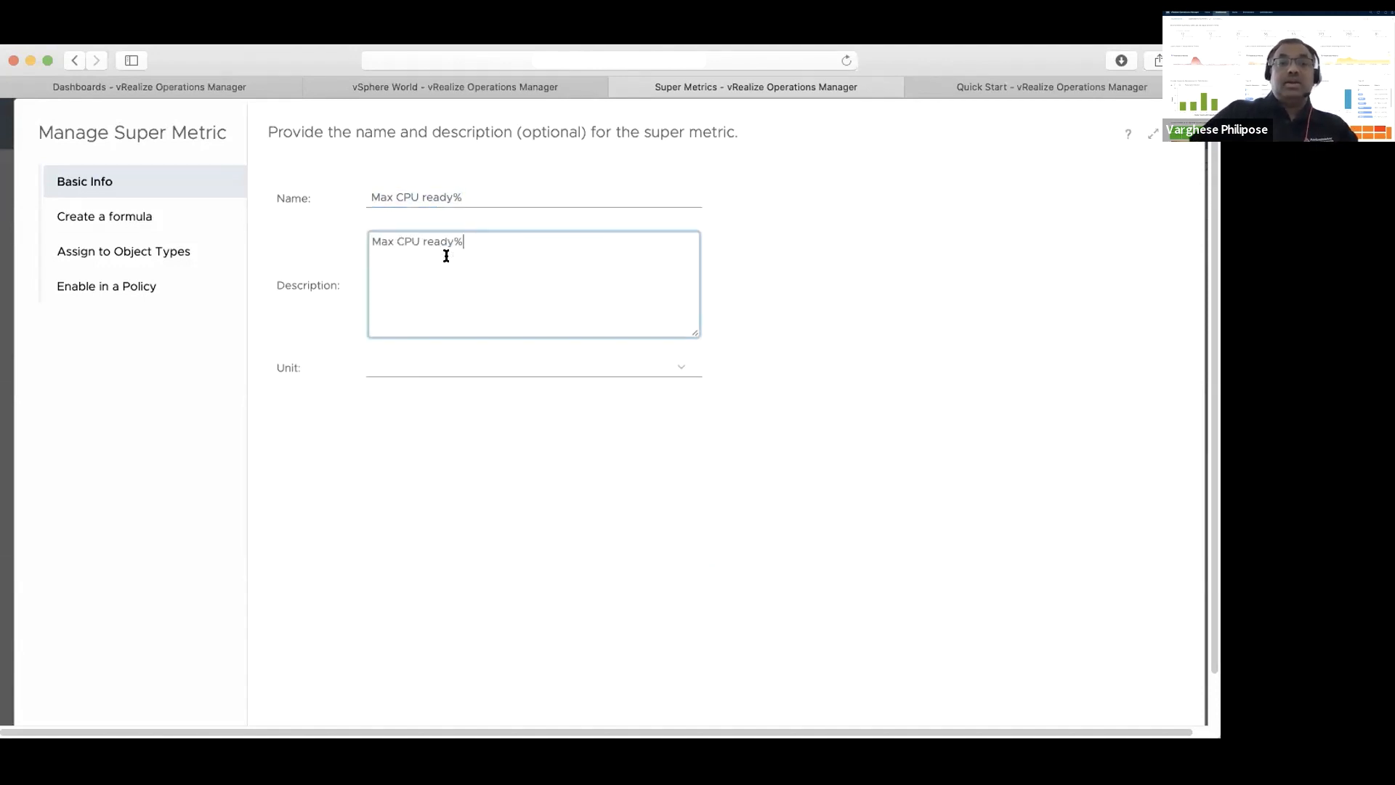
Set the super metric's unit to % and proceed to creating its formula
click(684, 370)
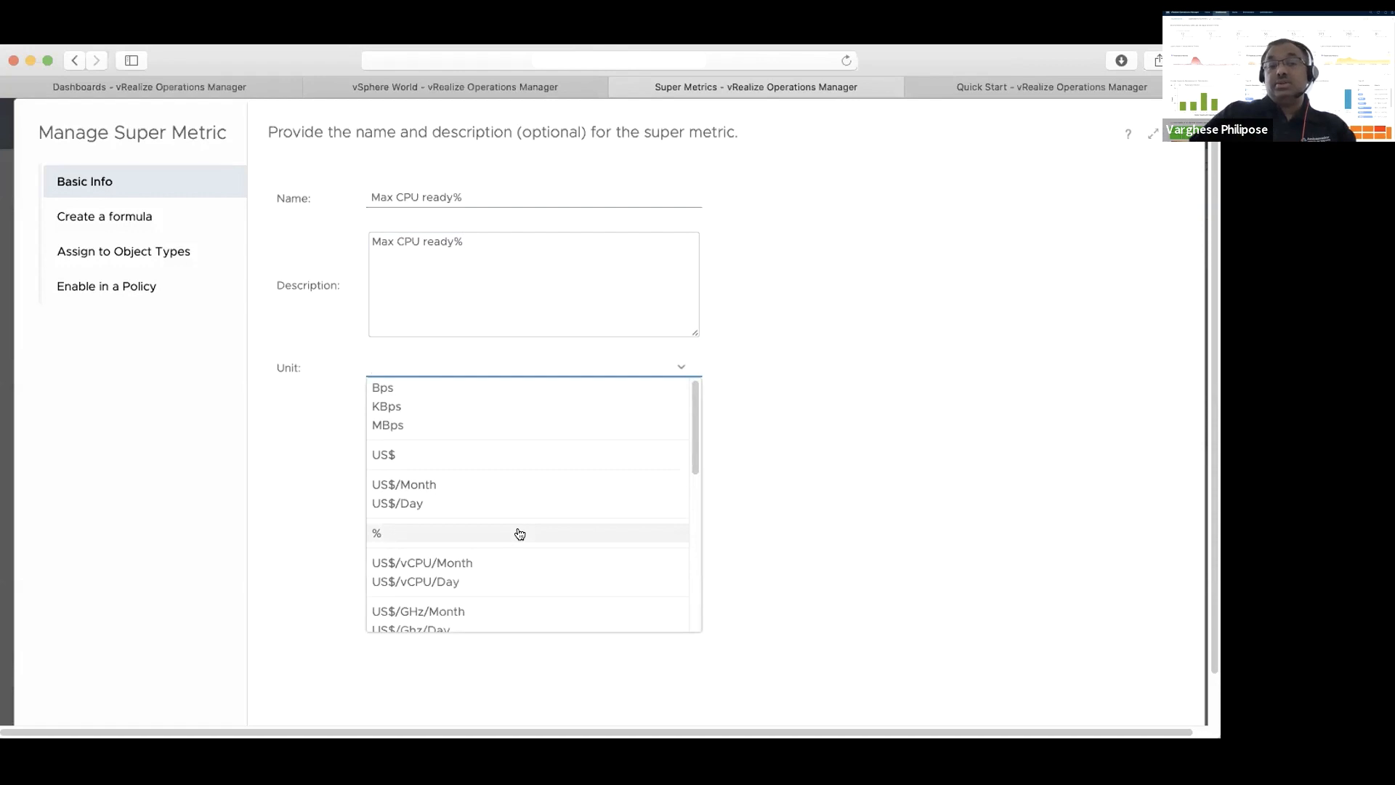
click(519, 534)
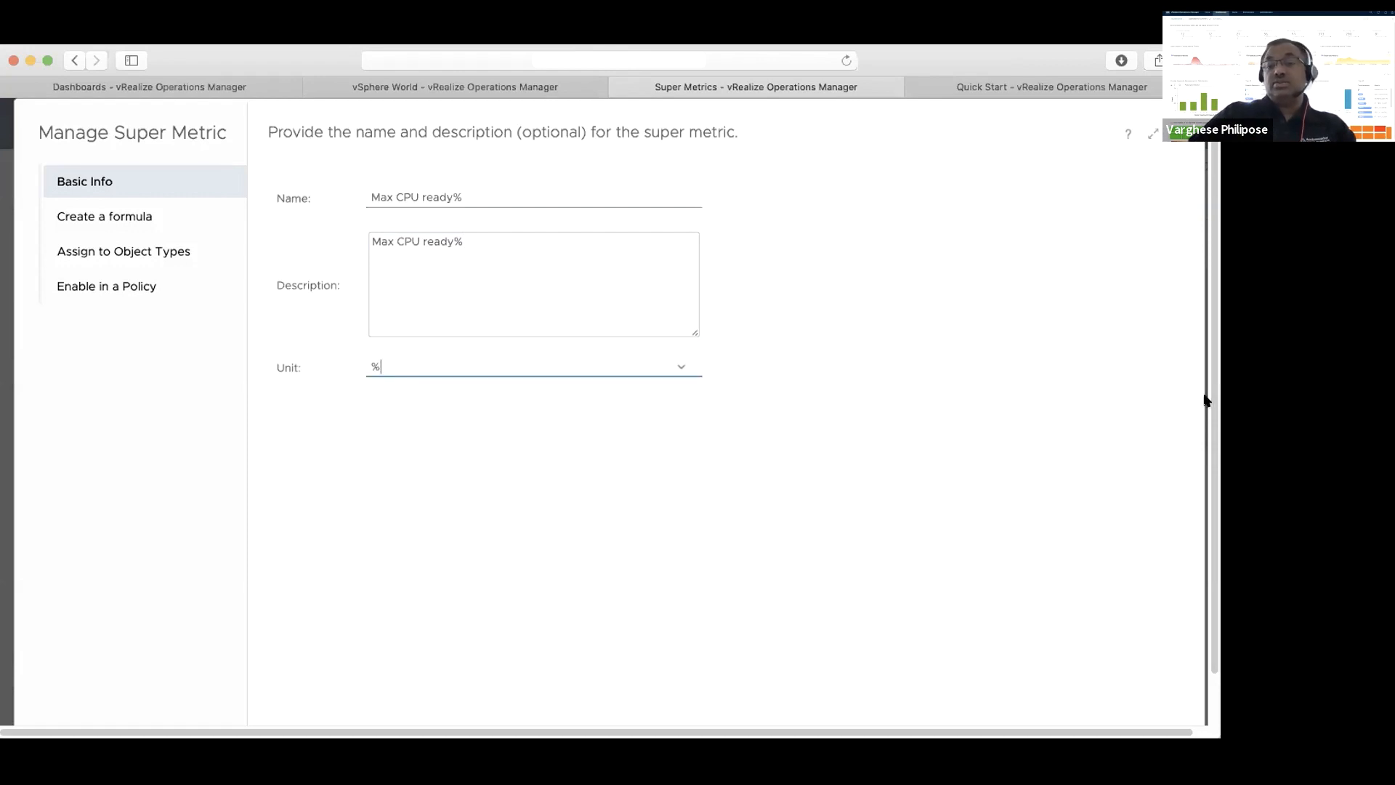
scroll(1210, 436, down, 3)
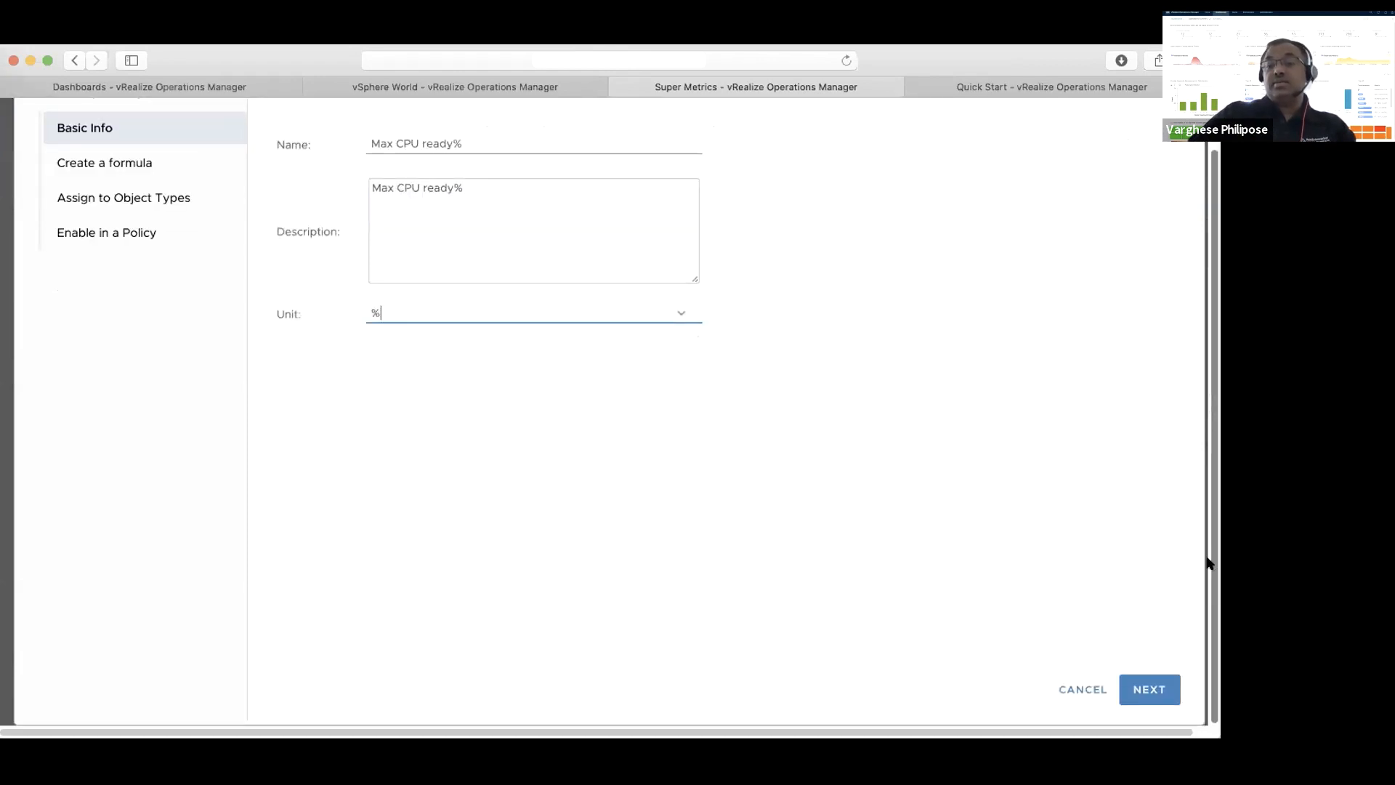
click(1150, 690)
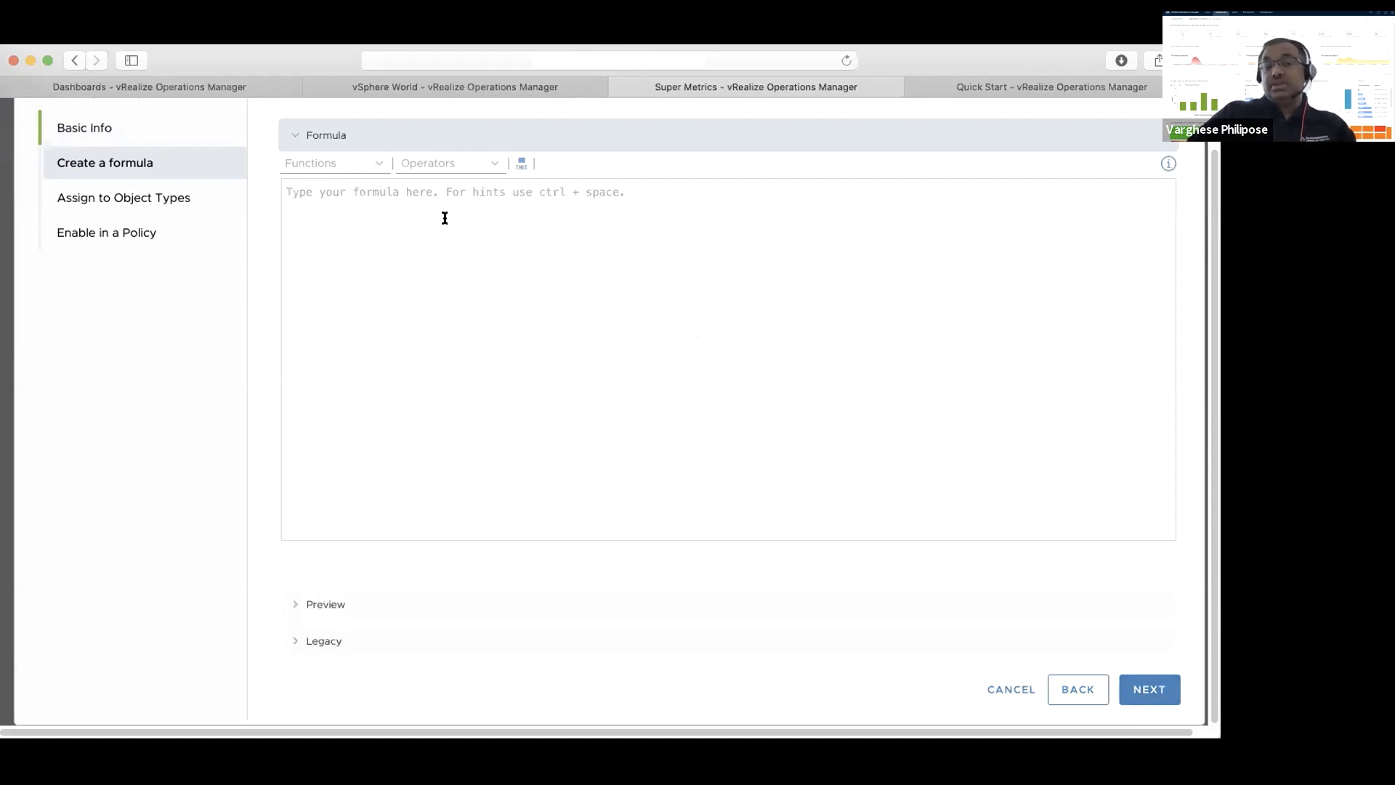
Examine the legacy object and metric pickers for building the formula, and collapse them again
scroll(589, 249, right, 1)
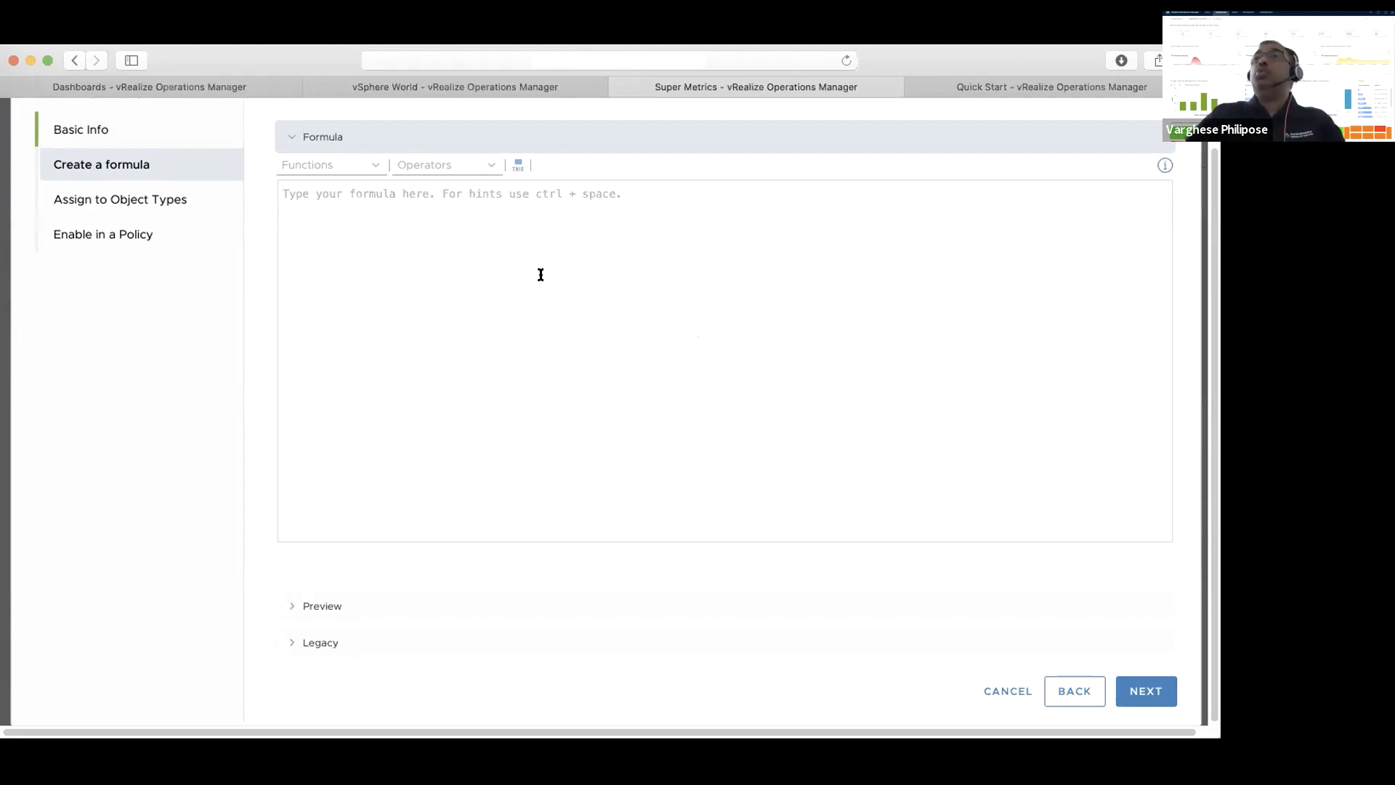
click(348, 638)
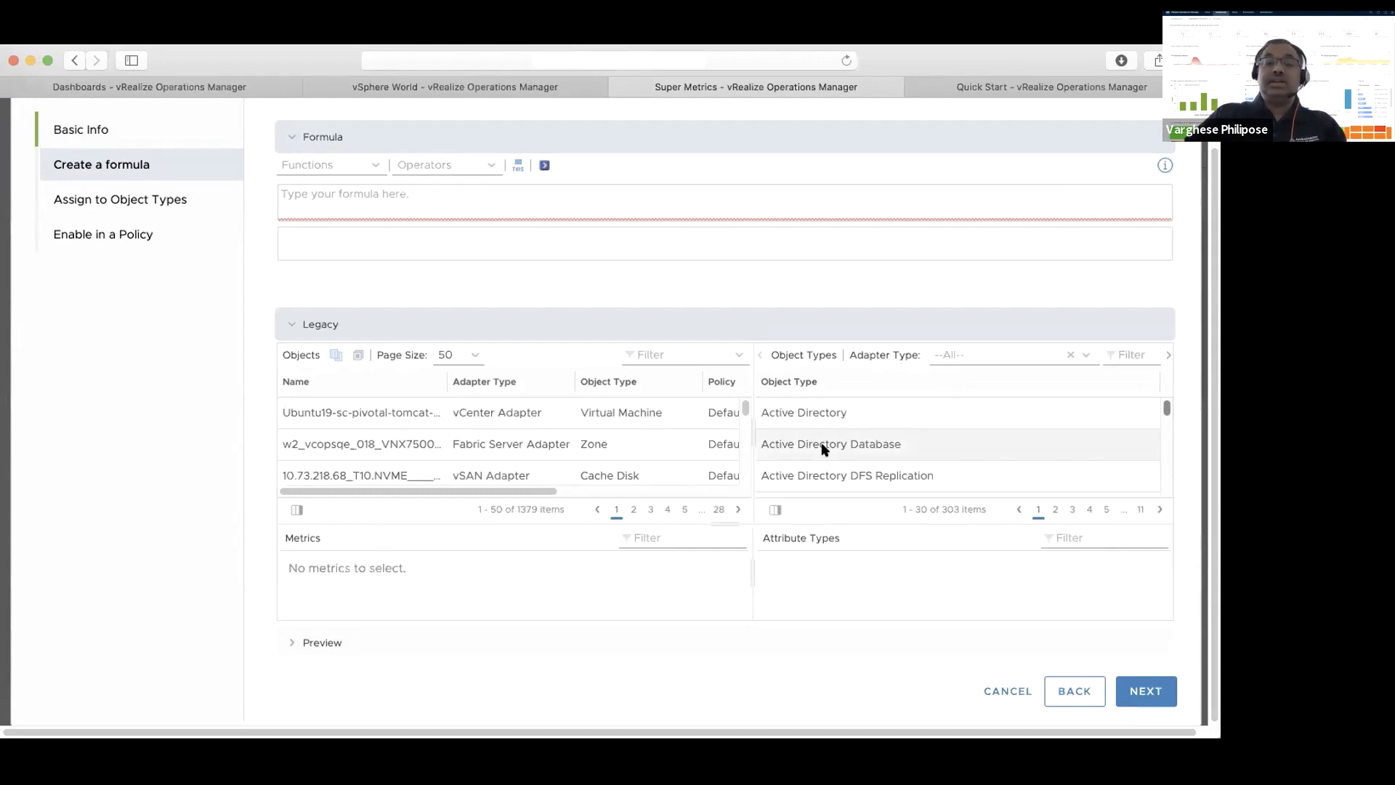
click(375, 318)
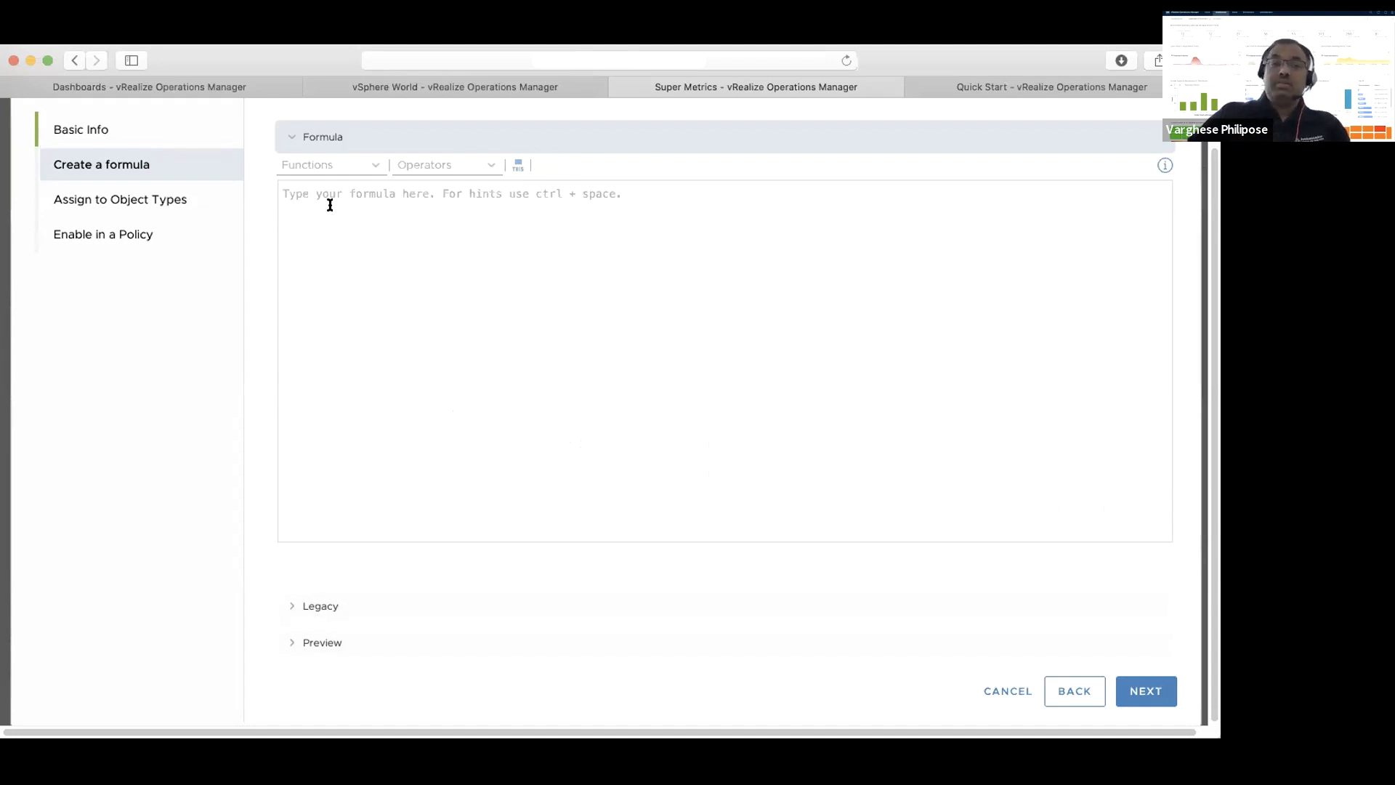
Start the formula with the max function and insert the Virtual Machine object type as its argument
click(373, 170)
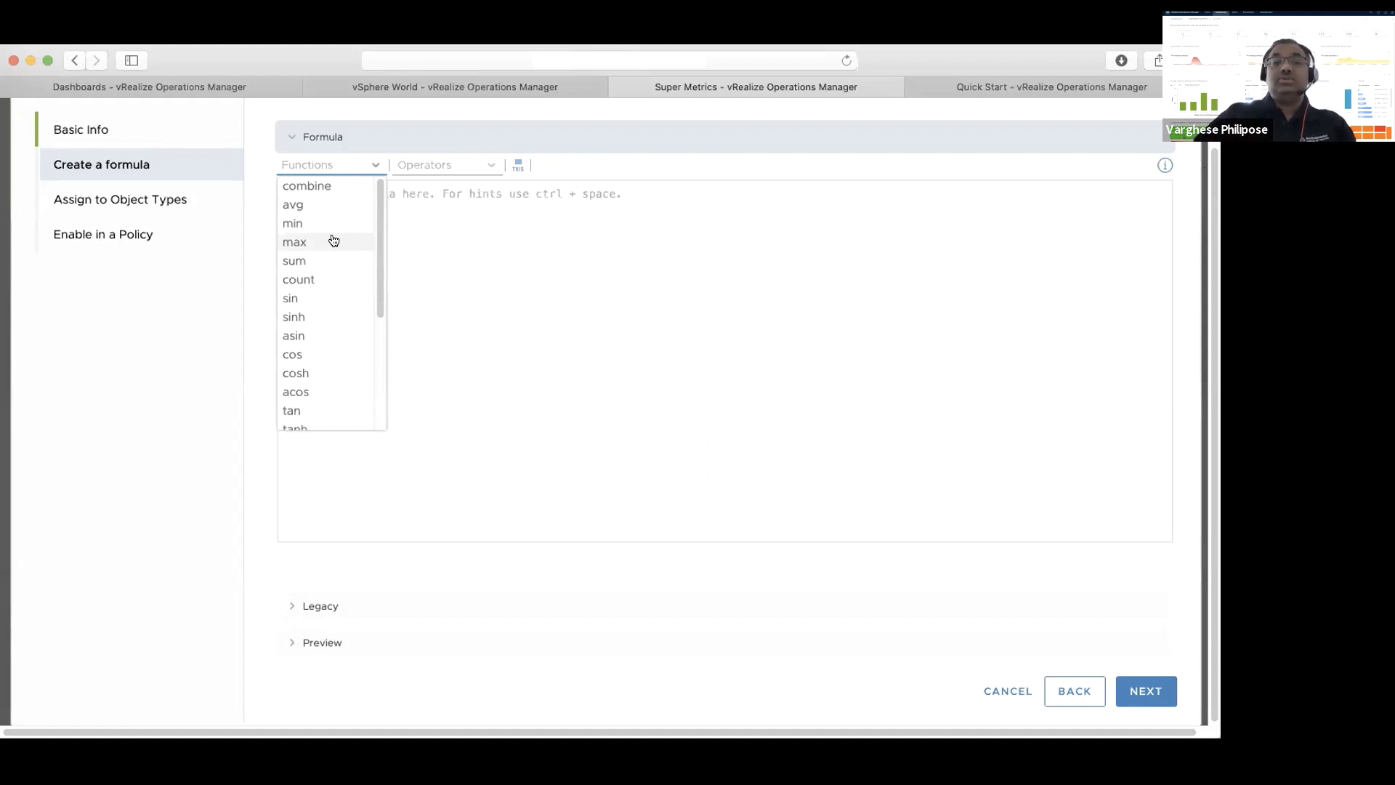
click(334, 241)
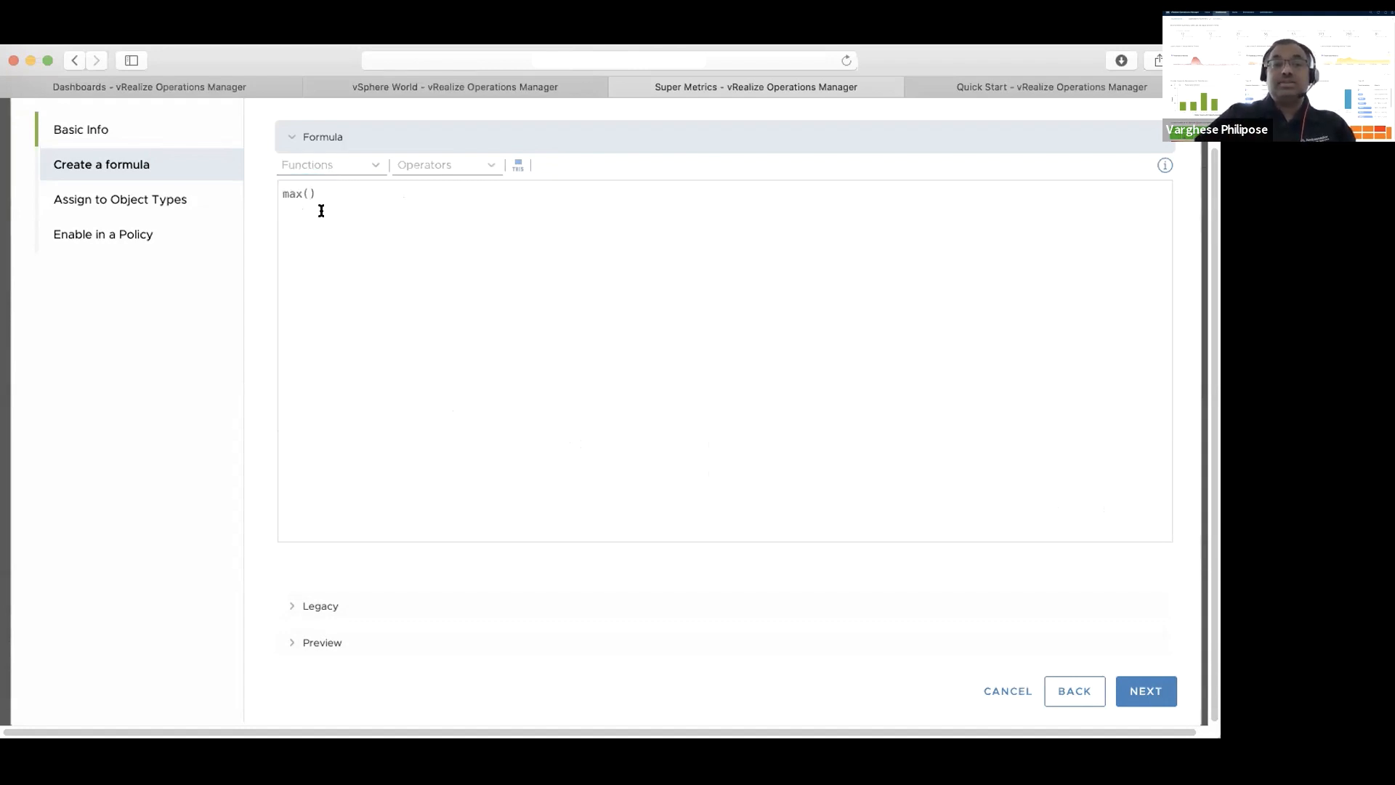
text(Virtual)
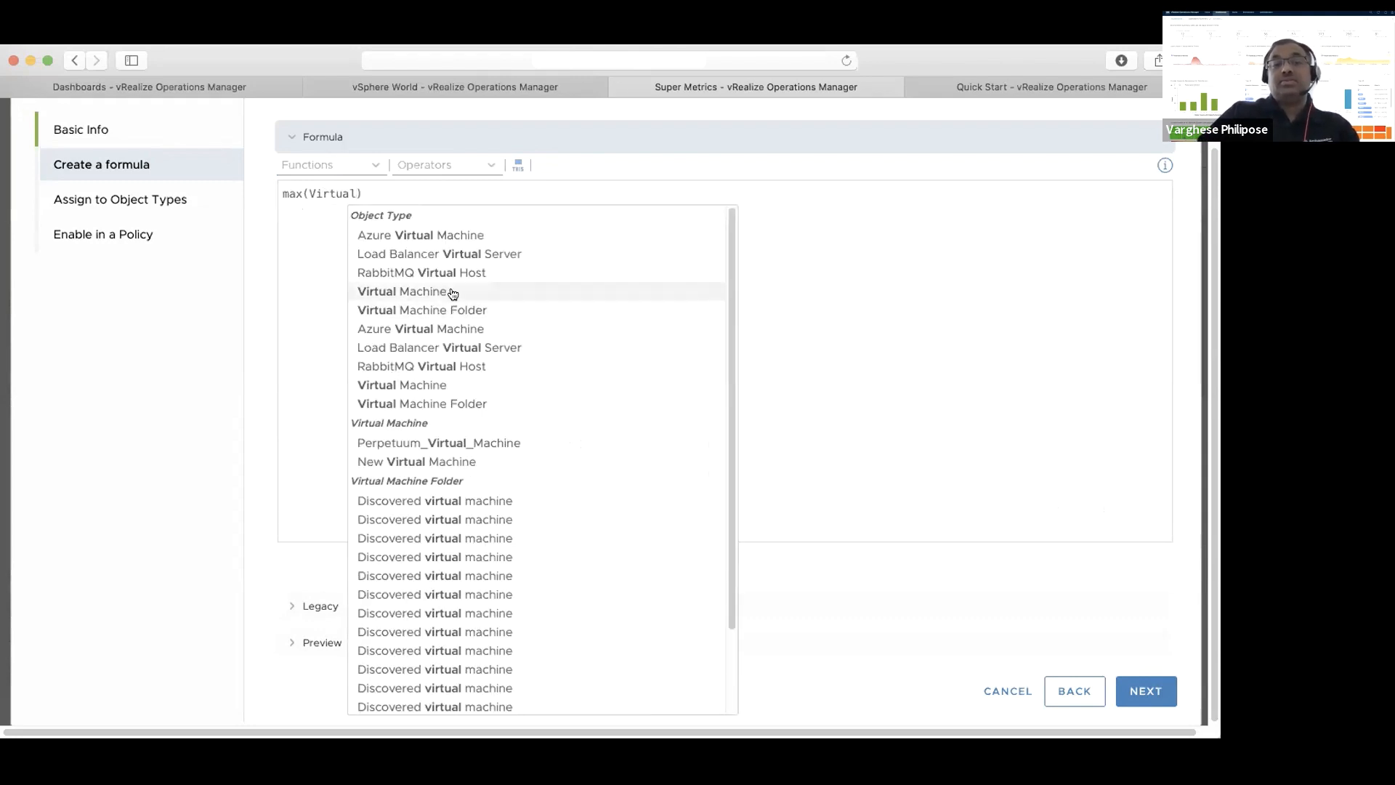
click(452, 292)
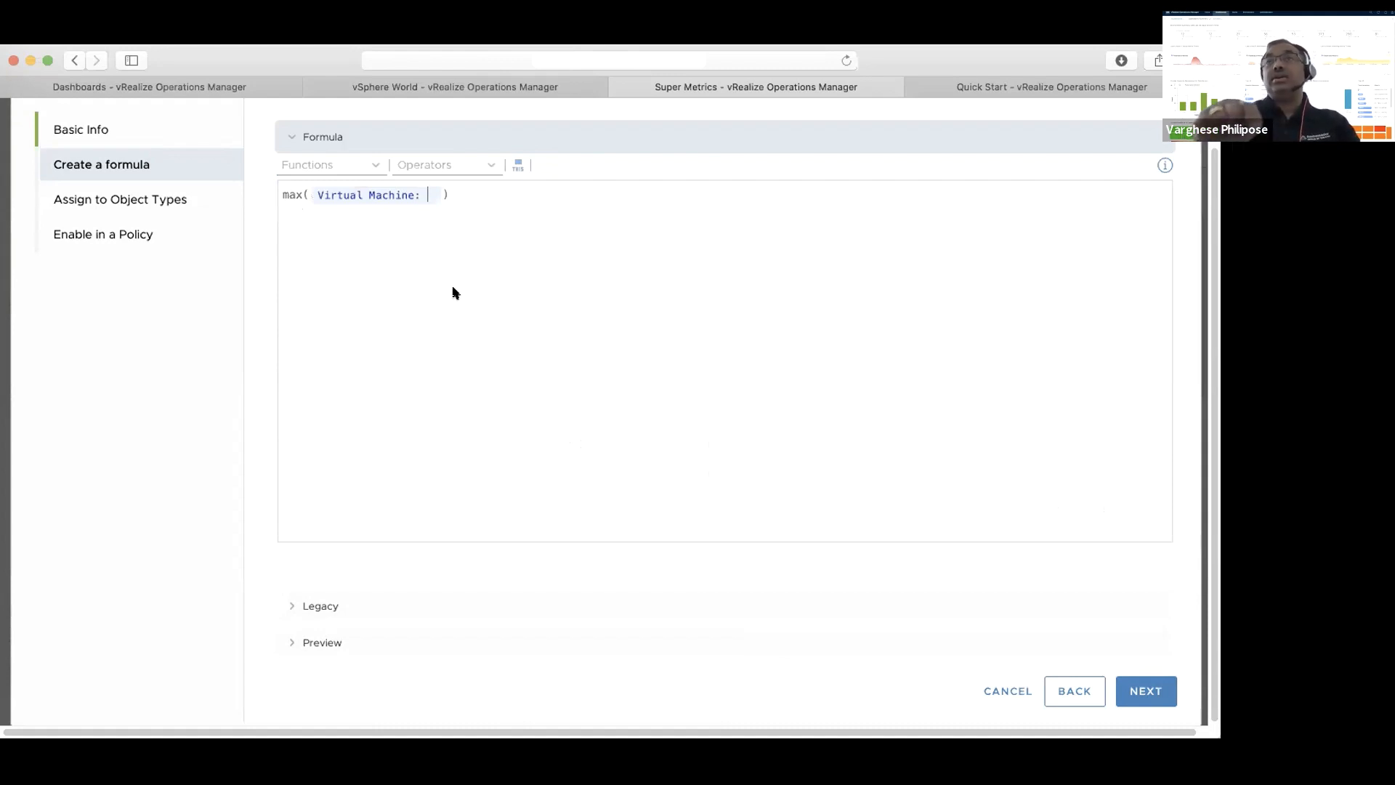
Add the CPU|Ready (%) metric to the Virtual Machine argument of the max formula
text(CPU)
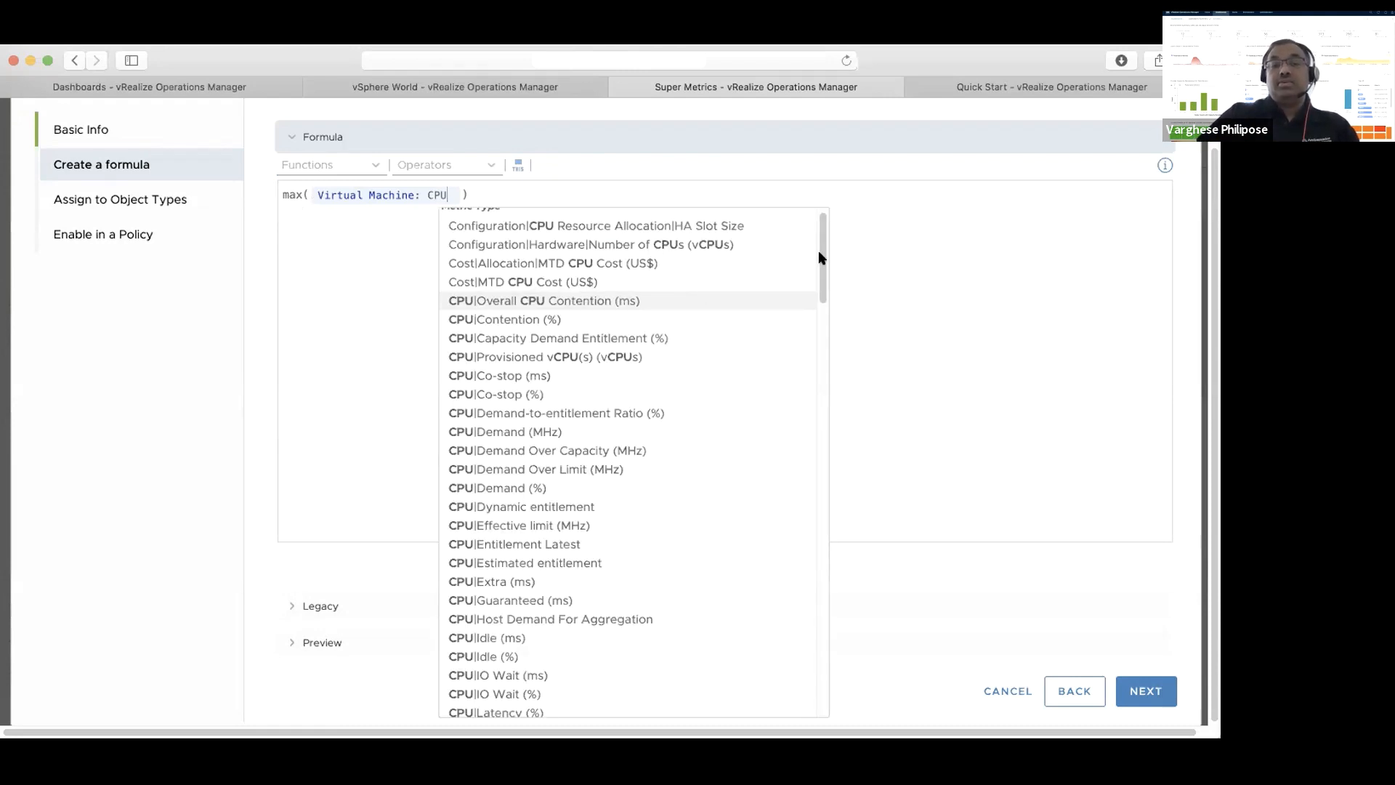
scroll(813, 476, down, 10)
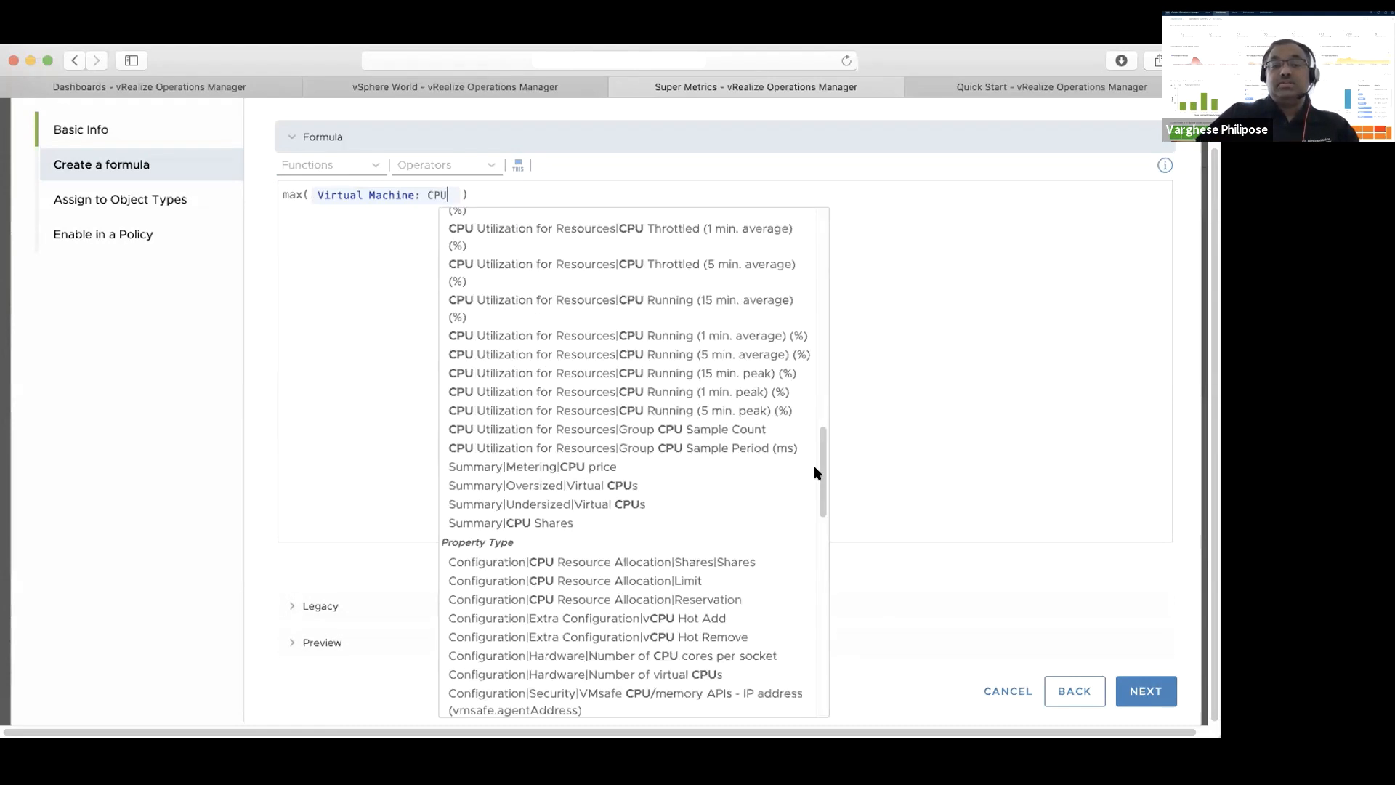
scroll(812, 517, down, 15)
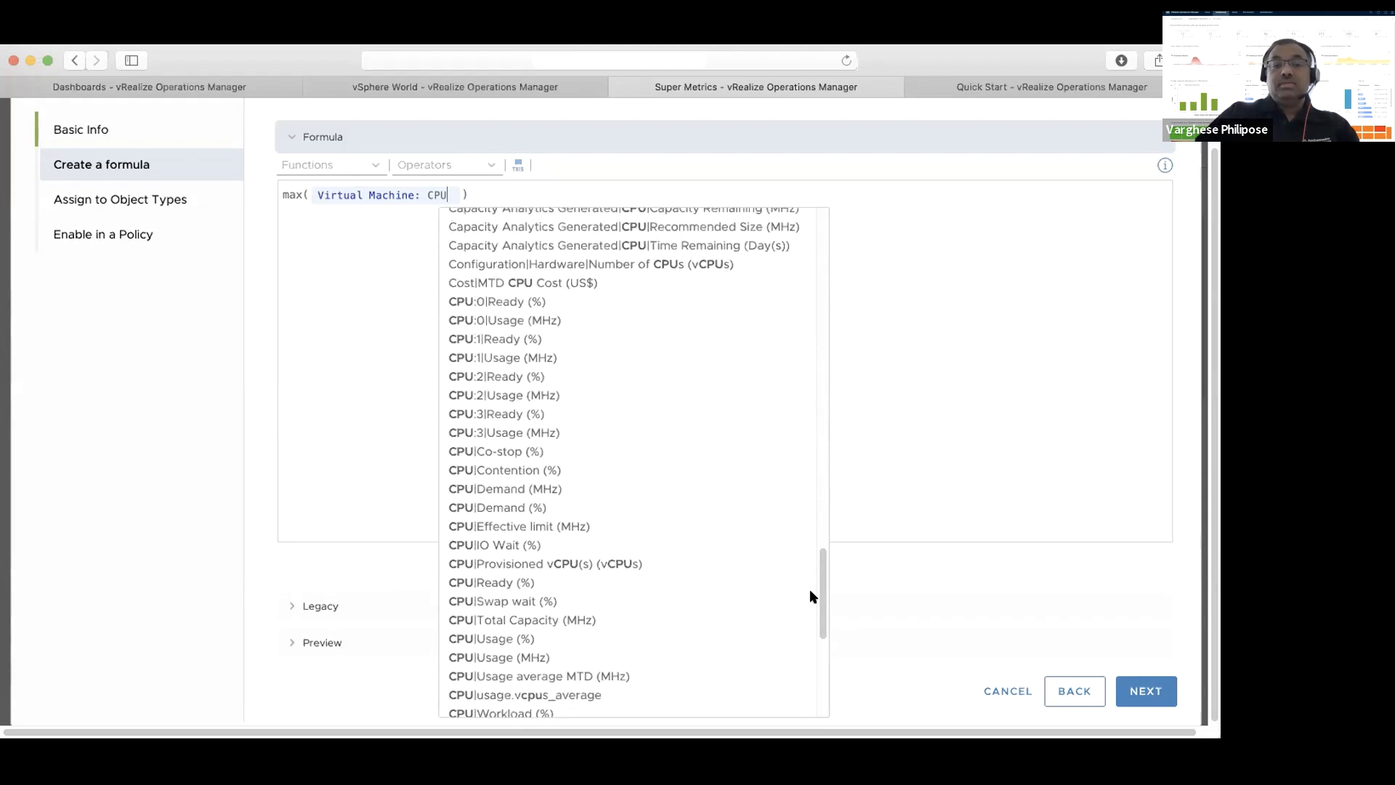
scroll(811, 613, down, 1)
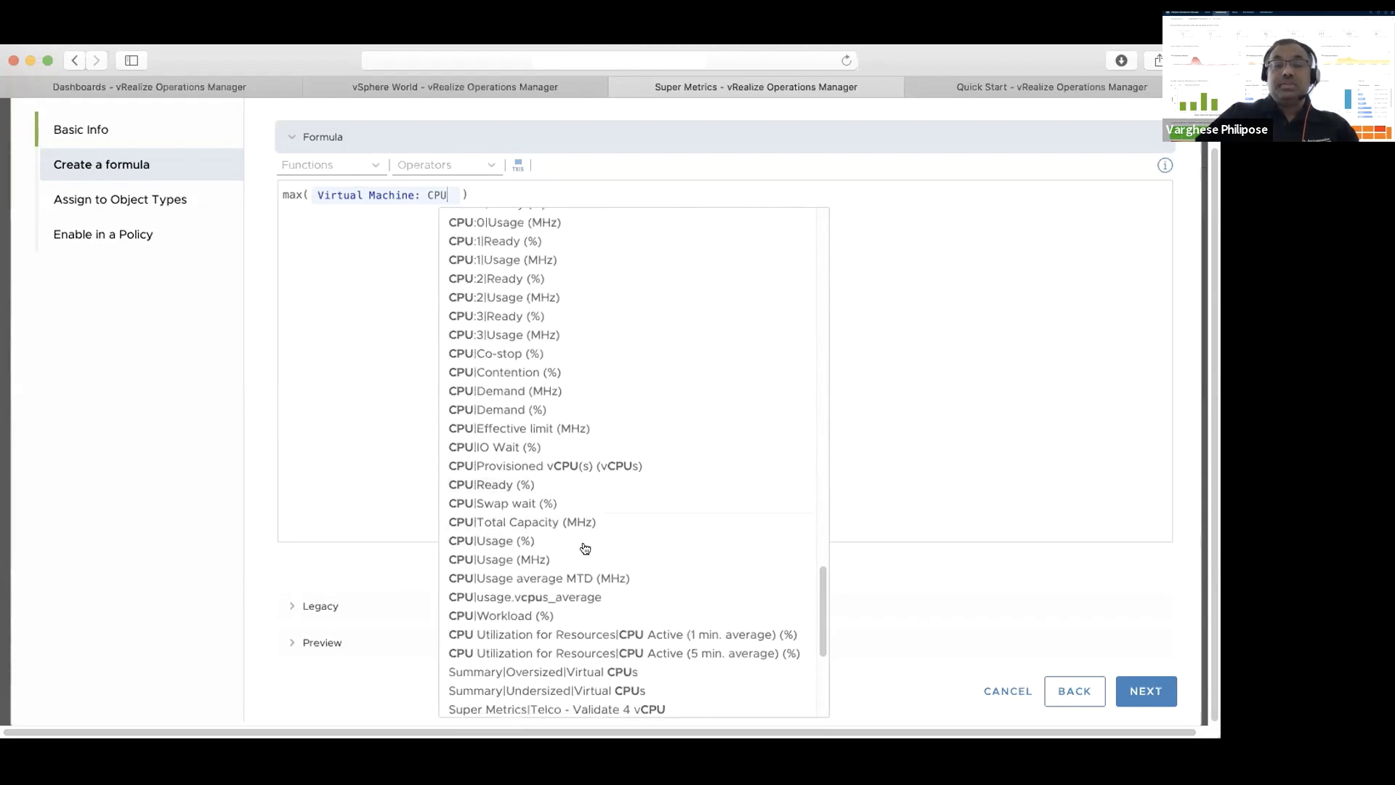
click(582, 487)
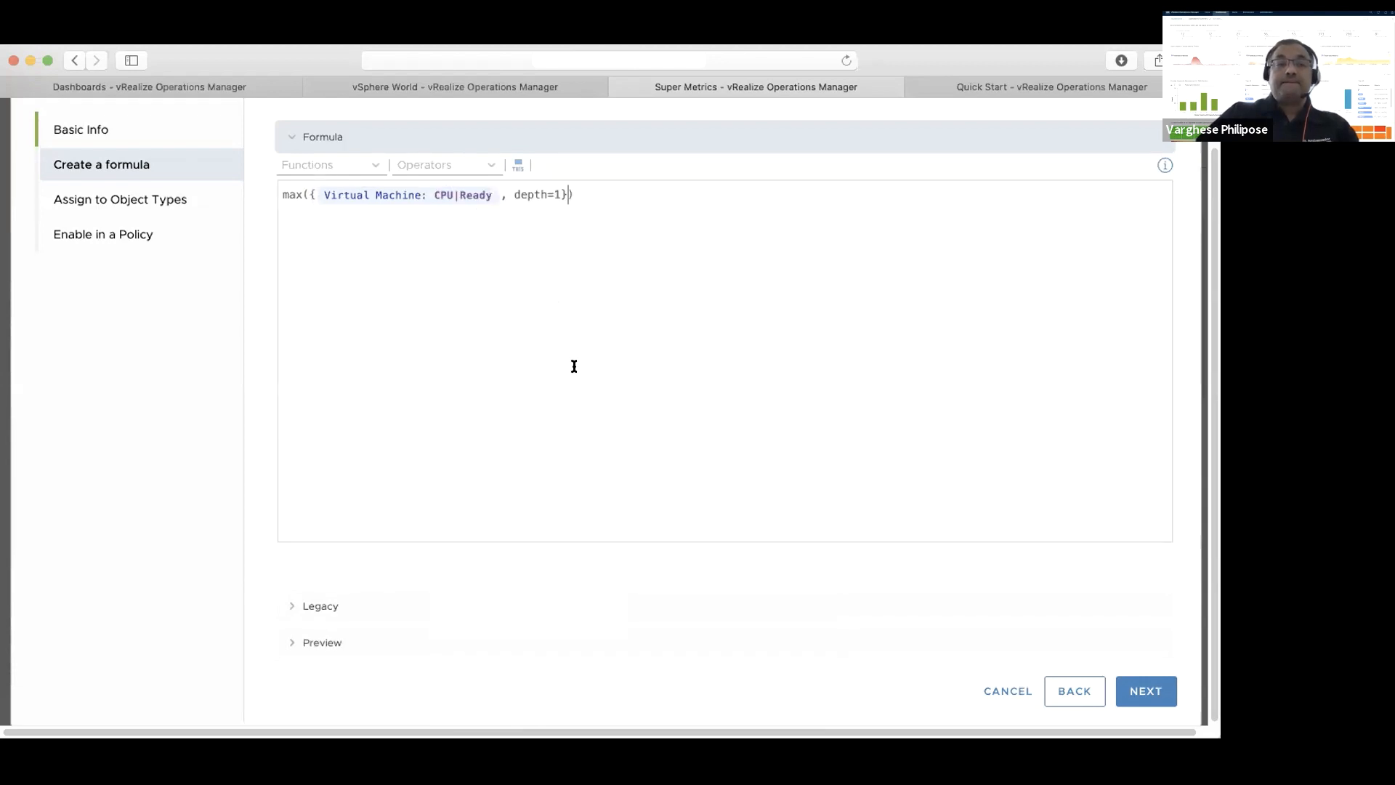
Set the formula's depth to 8
click(560, 193)
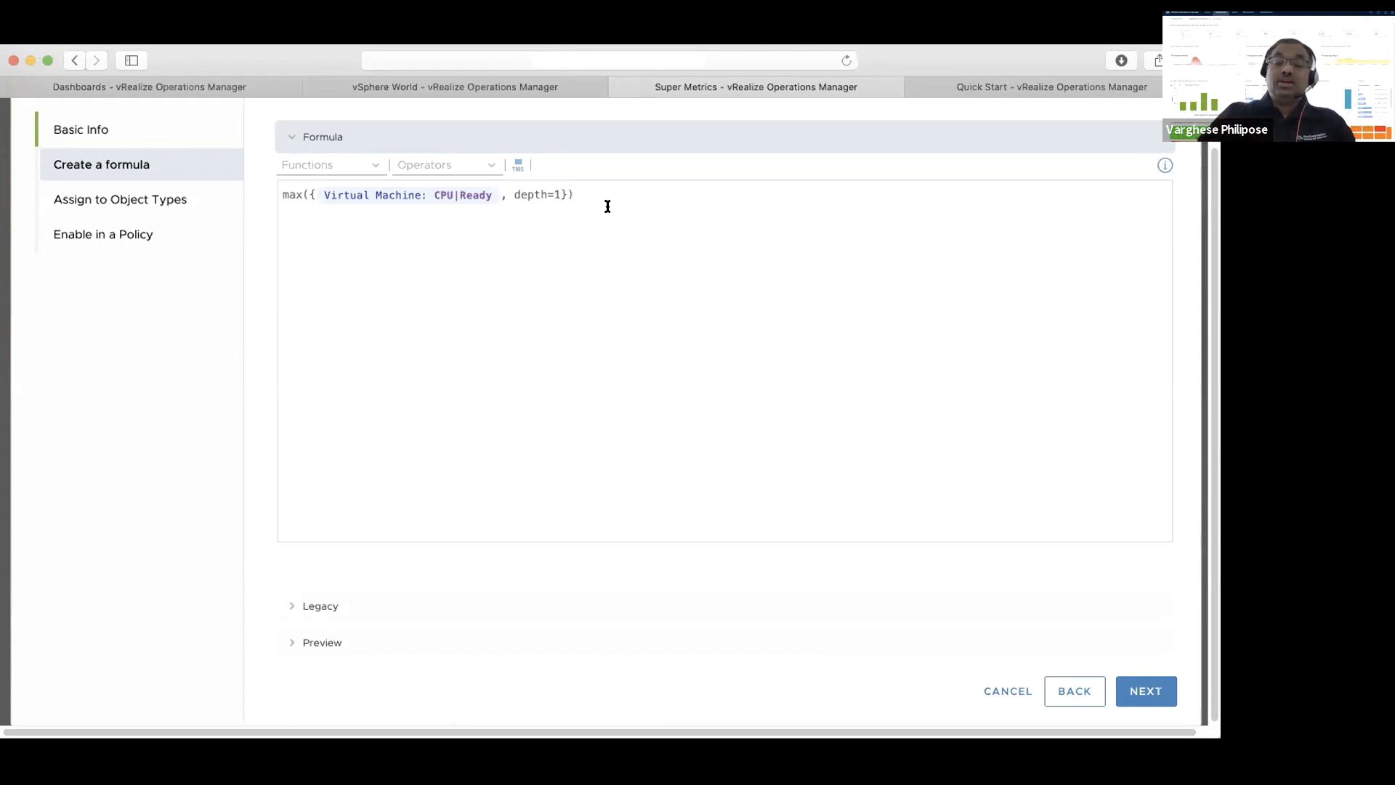
key(BackSpace)
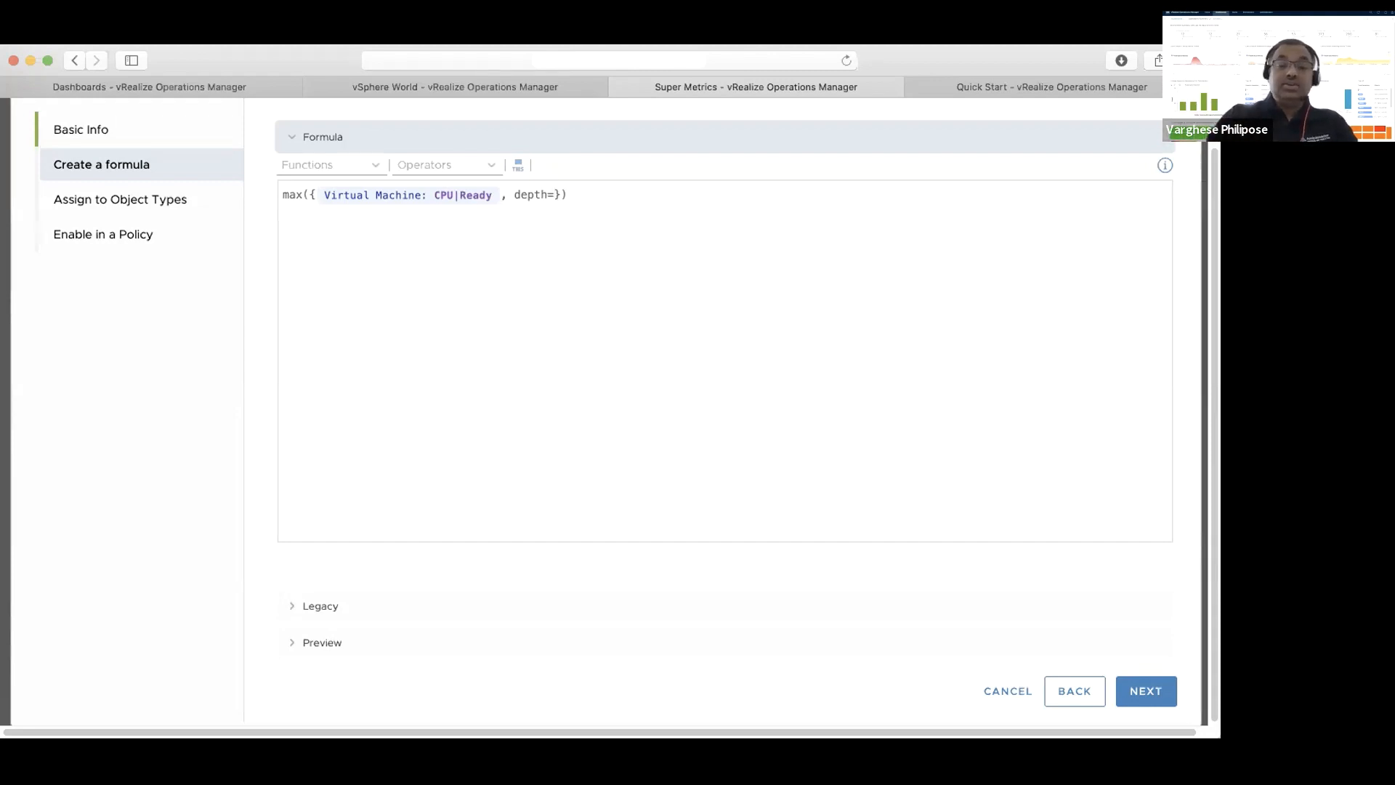
text(8)
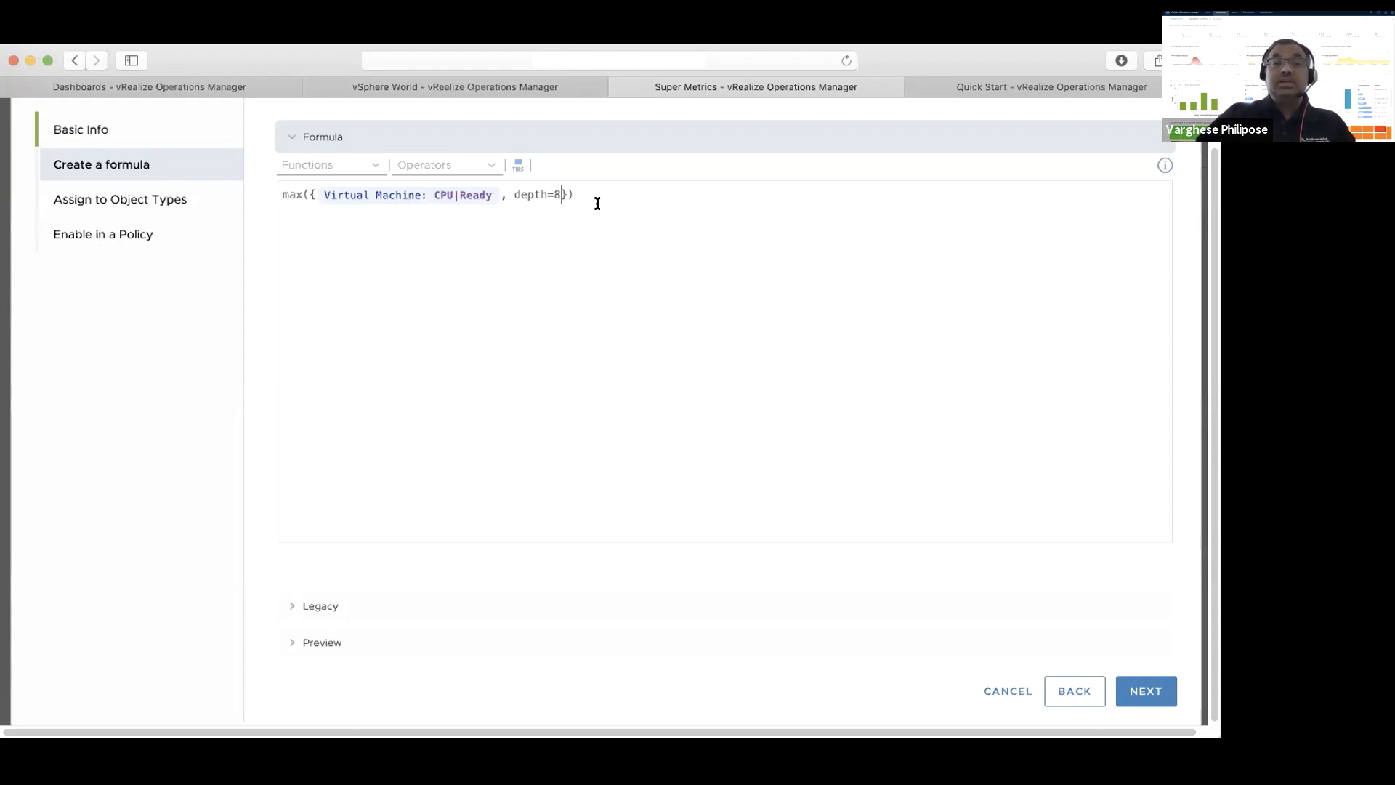
Preview the Max CPU ready% formula on the Application 1 object
click(333, 644)
click(468, 421)
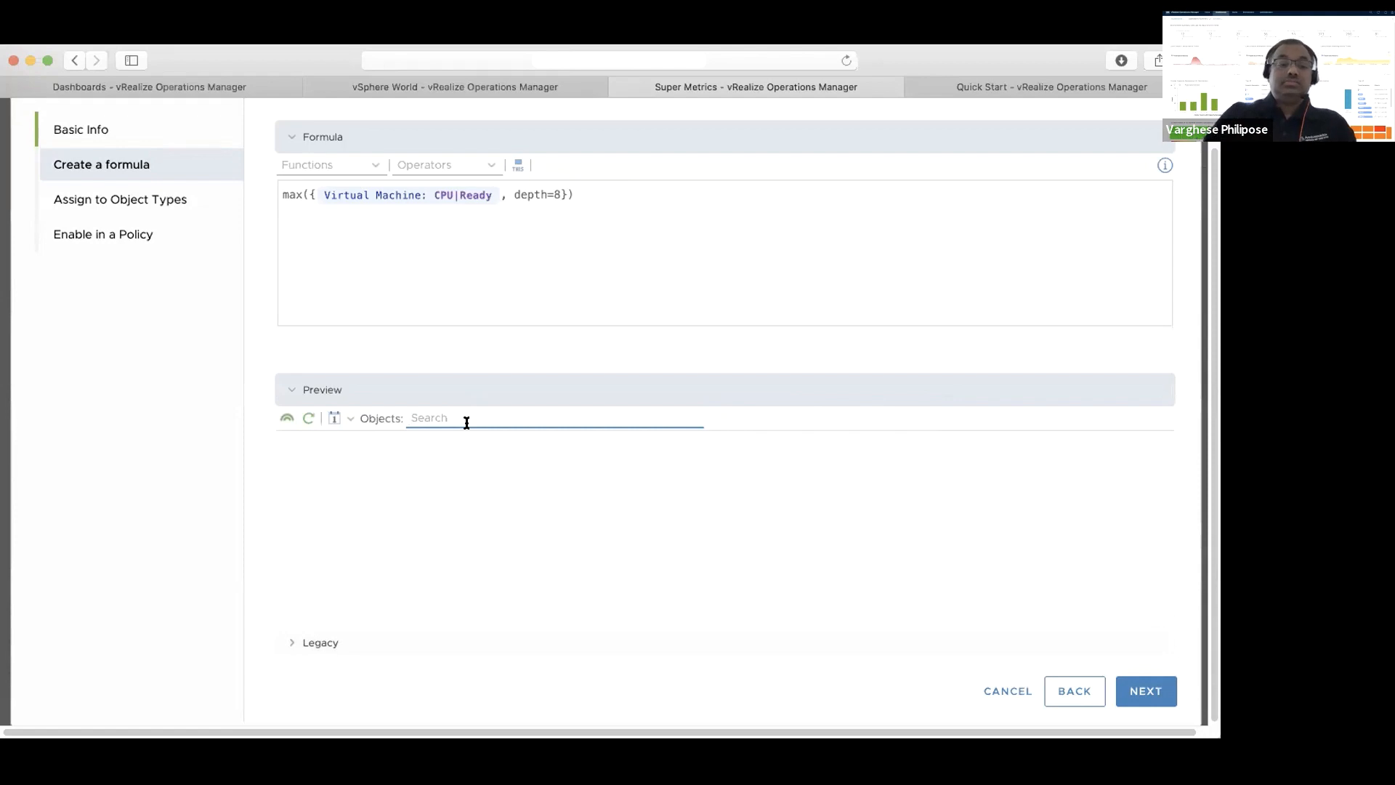
text(Applicat)
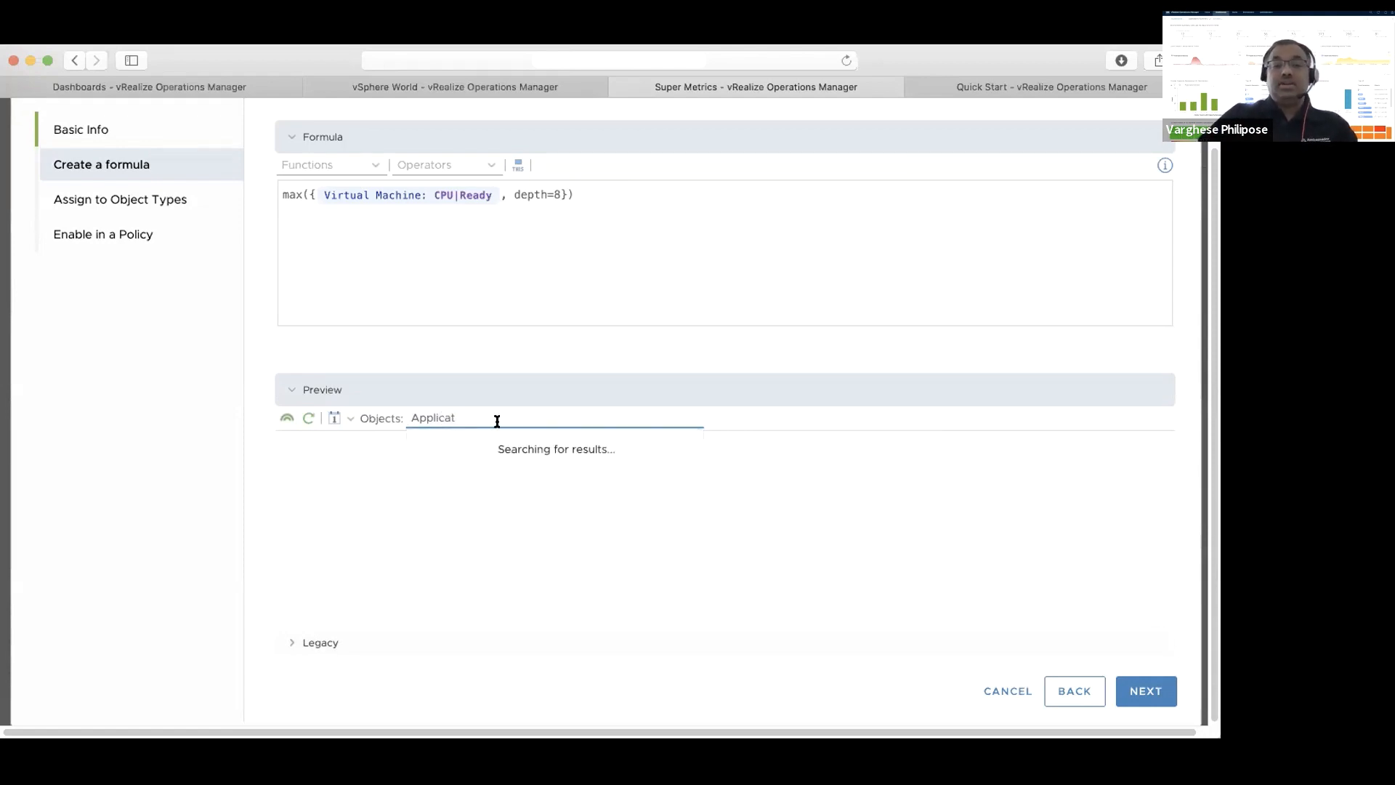
click(491, 558)
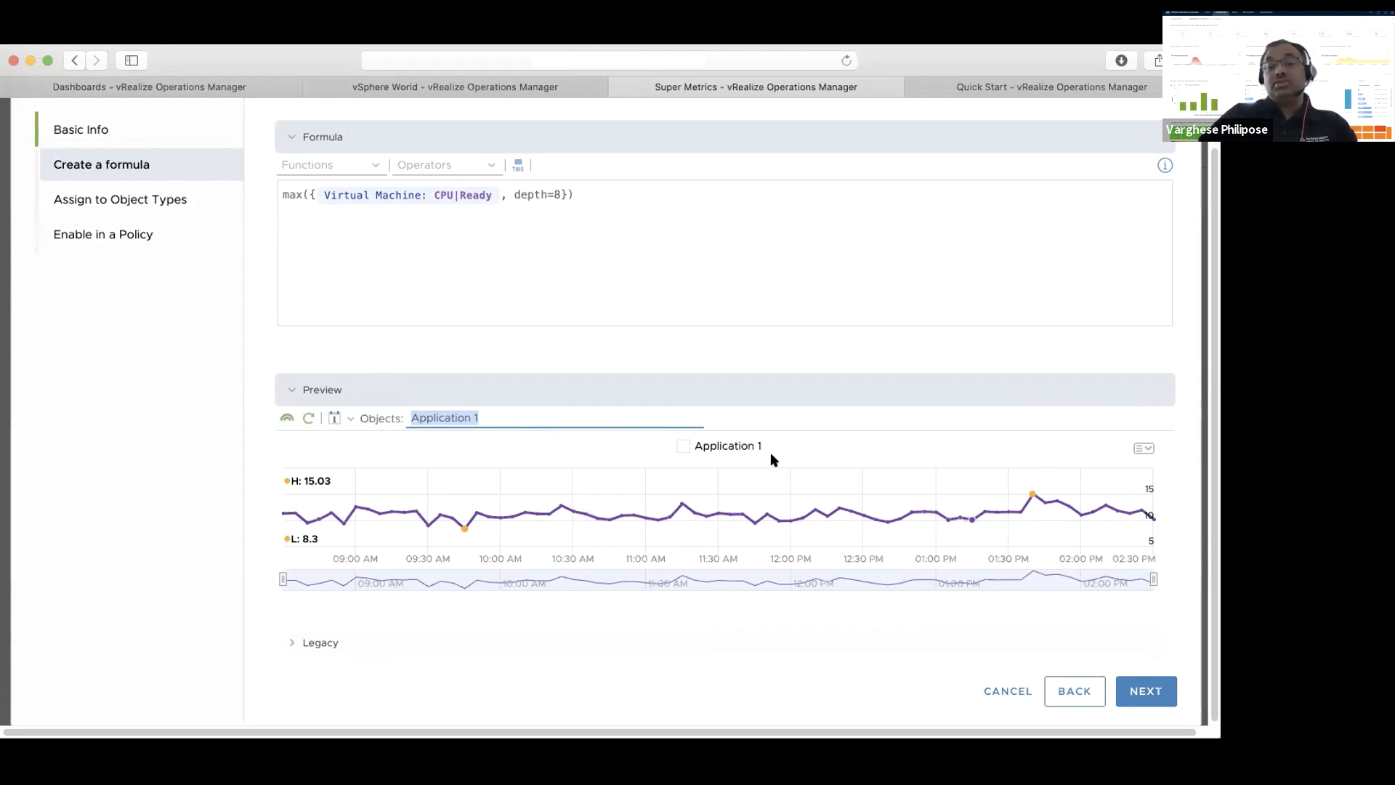
Preview the Max CPU ready% formula on the Cluster Compute Resource object ESO-EVN-Cluster1
text(Cl)
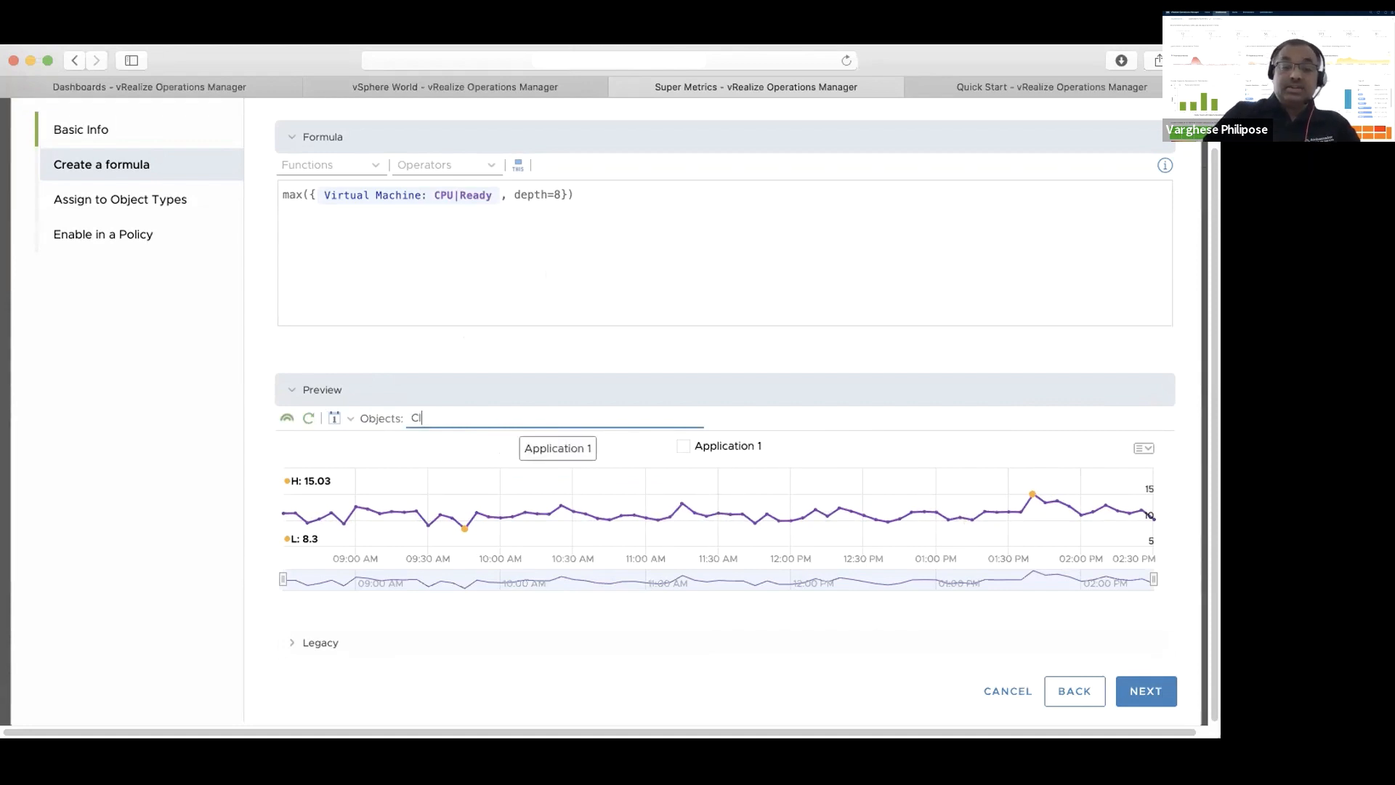
text(uster)
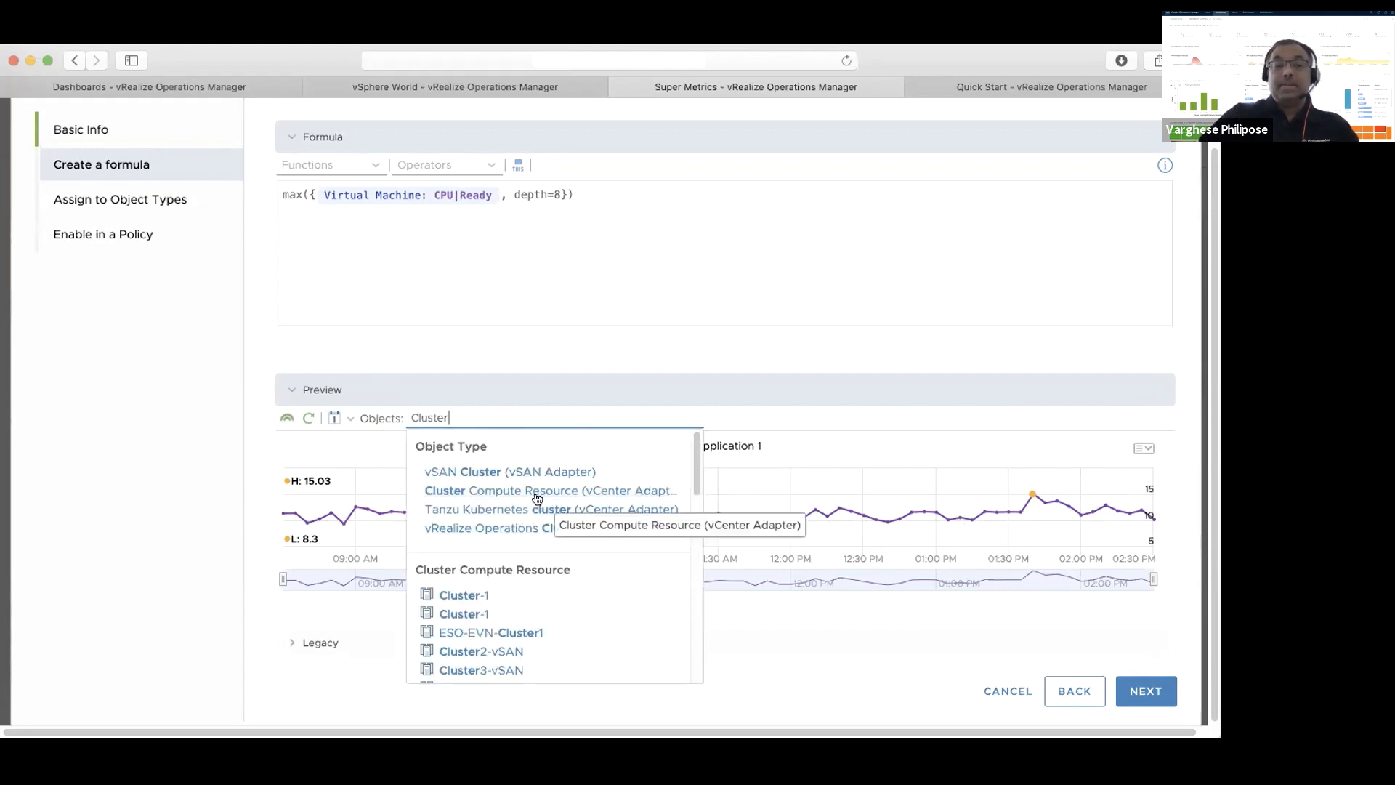
click(536, 493)
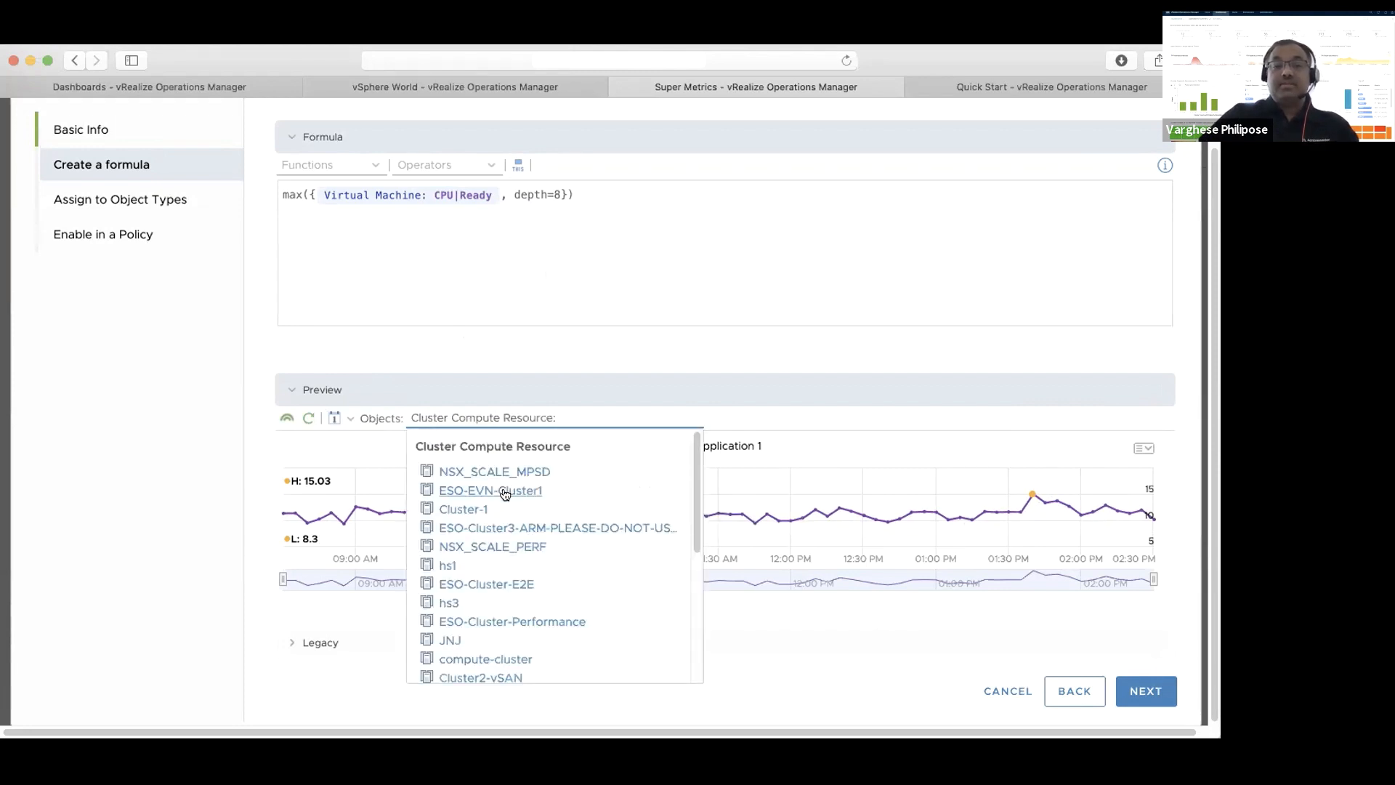
click(505, 492)
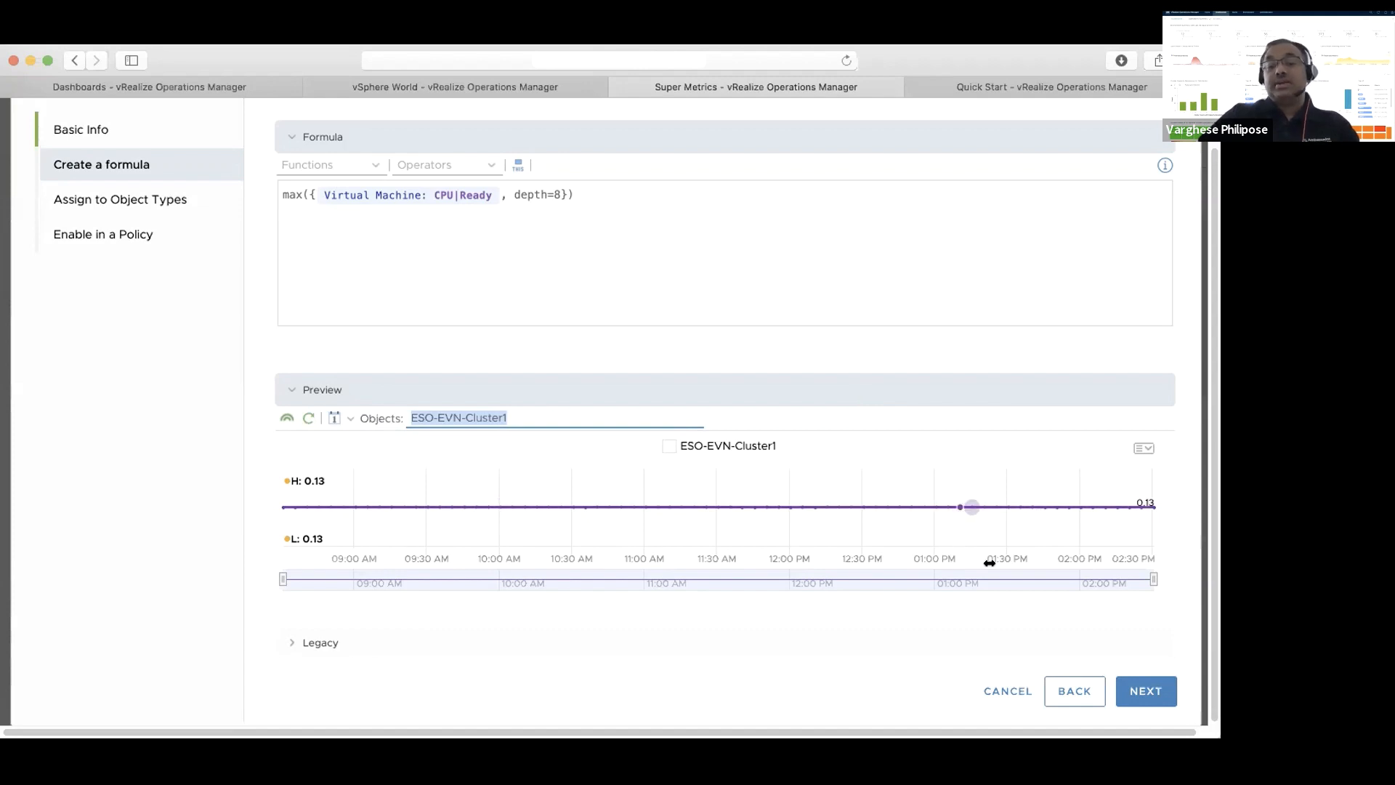
Accept the formula and assign the super metric to the Function object type under Container
click(1150, 694)
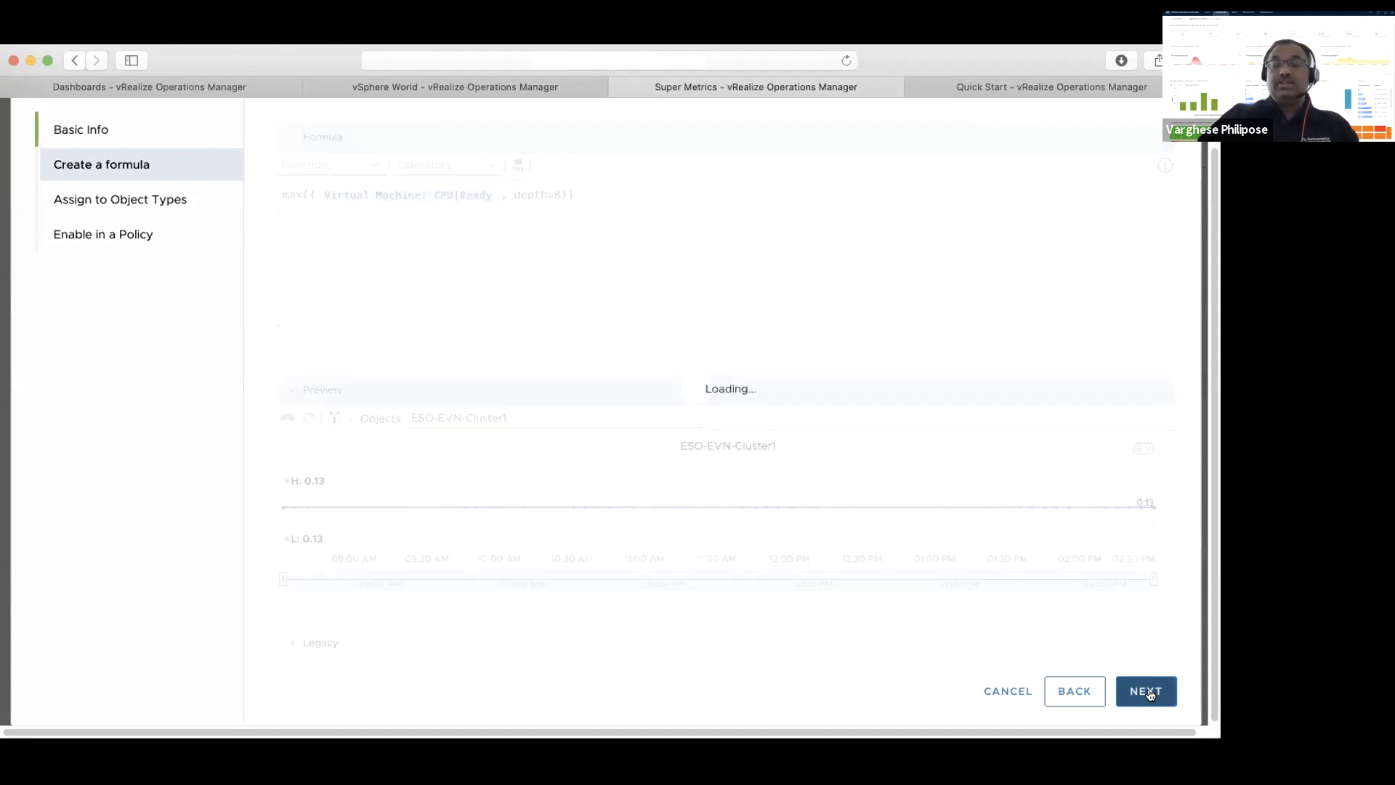
click(445, 137)
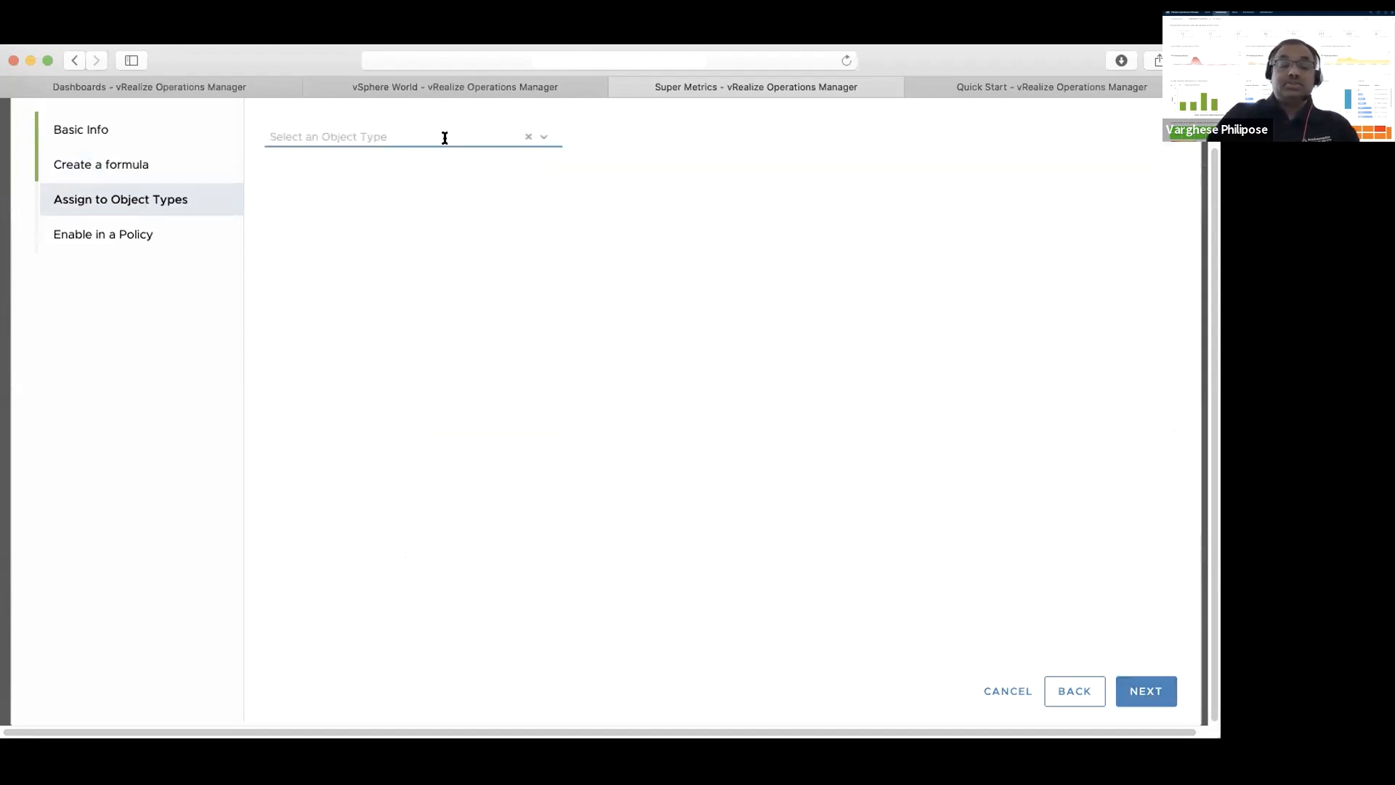
text(Container)
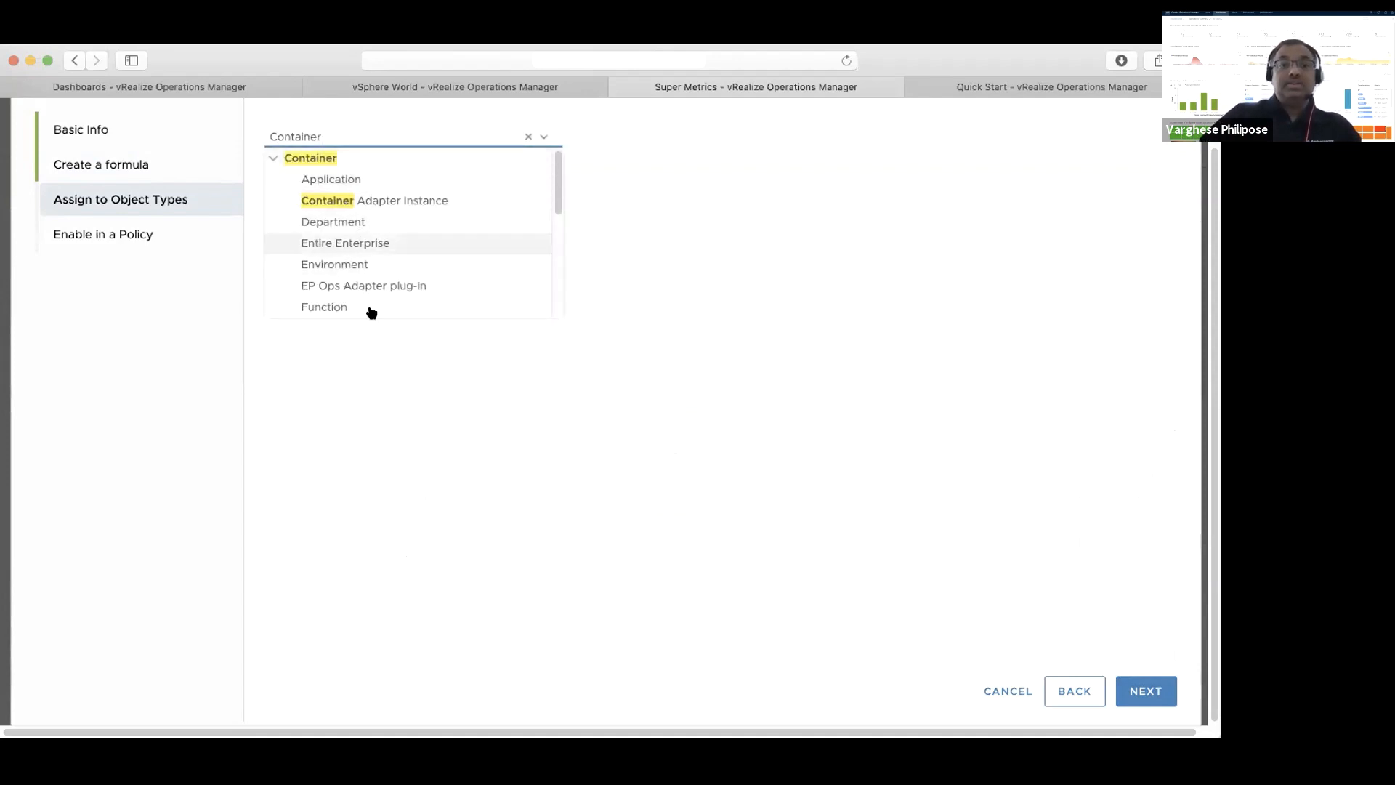
click(366, 314)
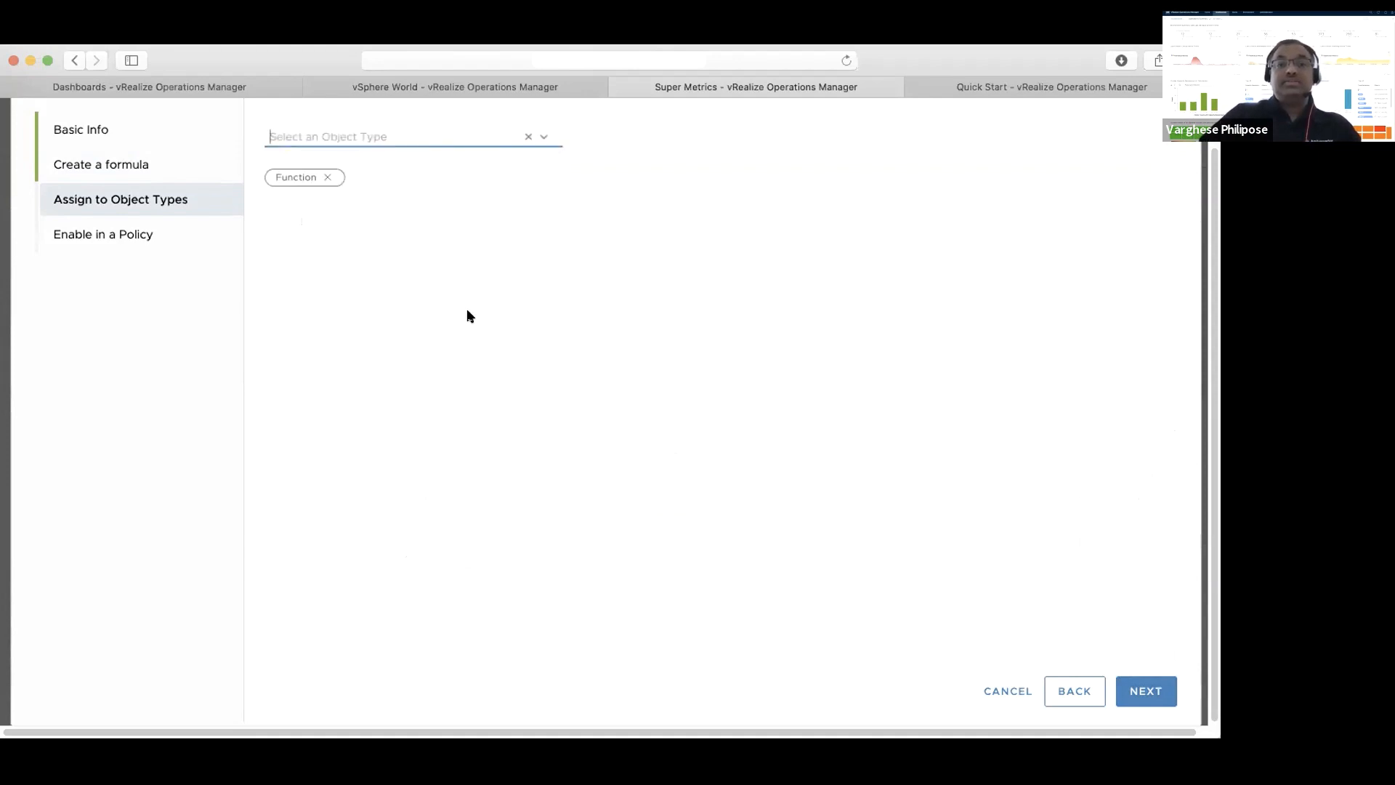
Enable the super metric for Function in the Default Policy and all its child policies, and finish creating it
click(1141, 691)
click(609, 156)
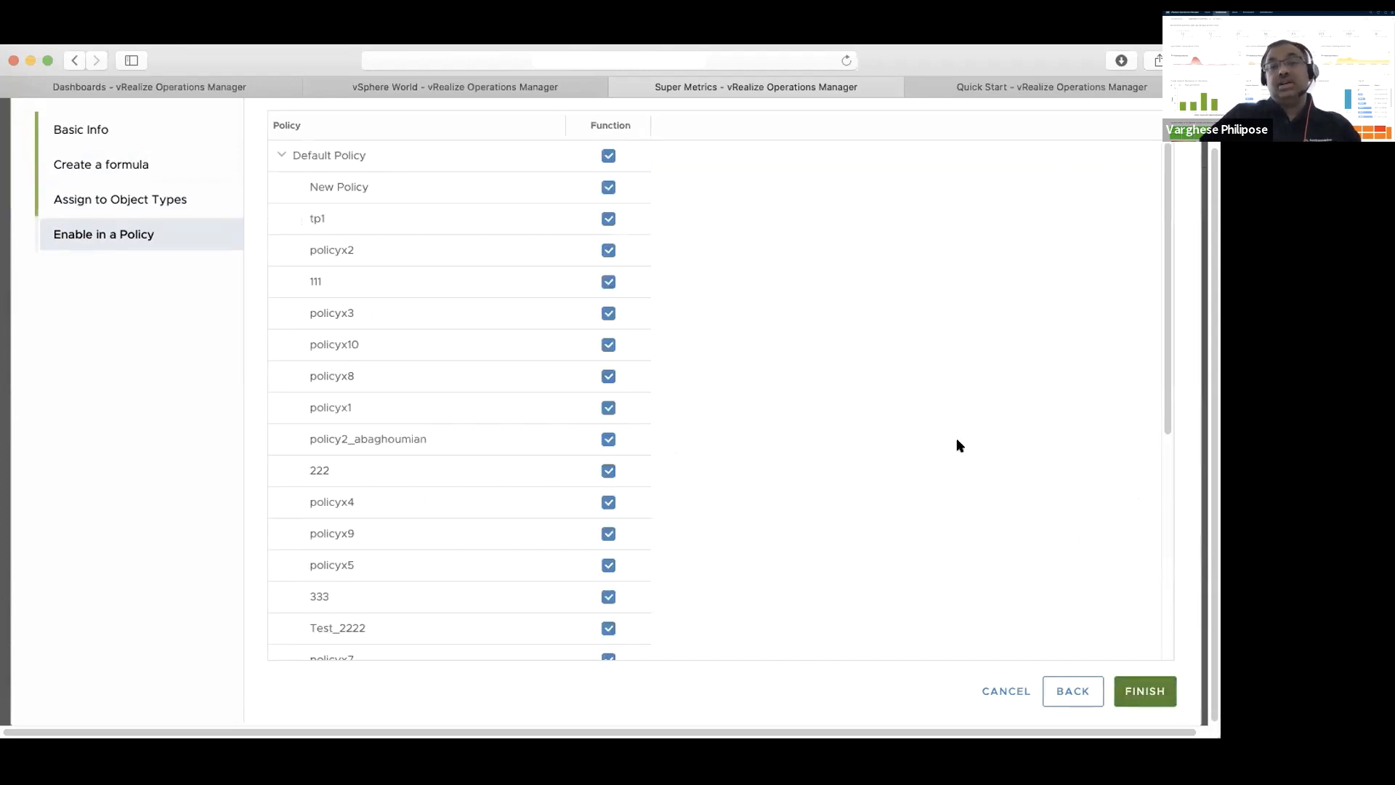
click(1154, 694)
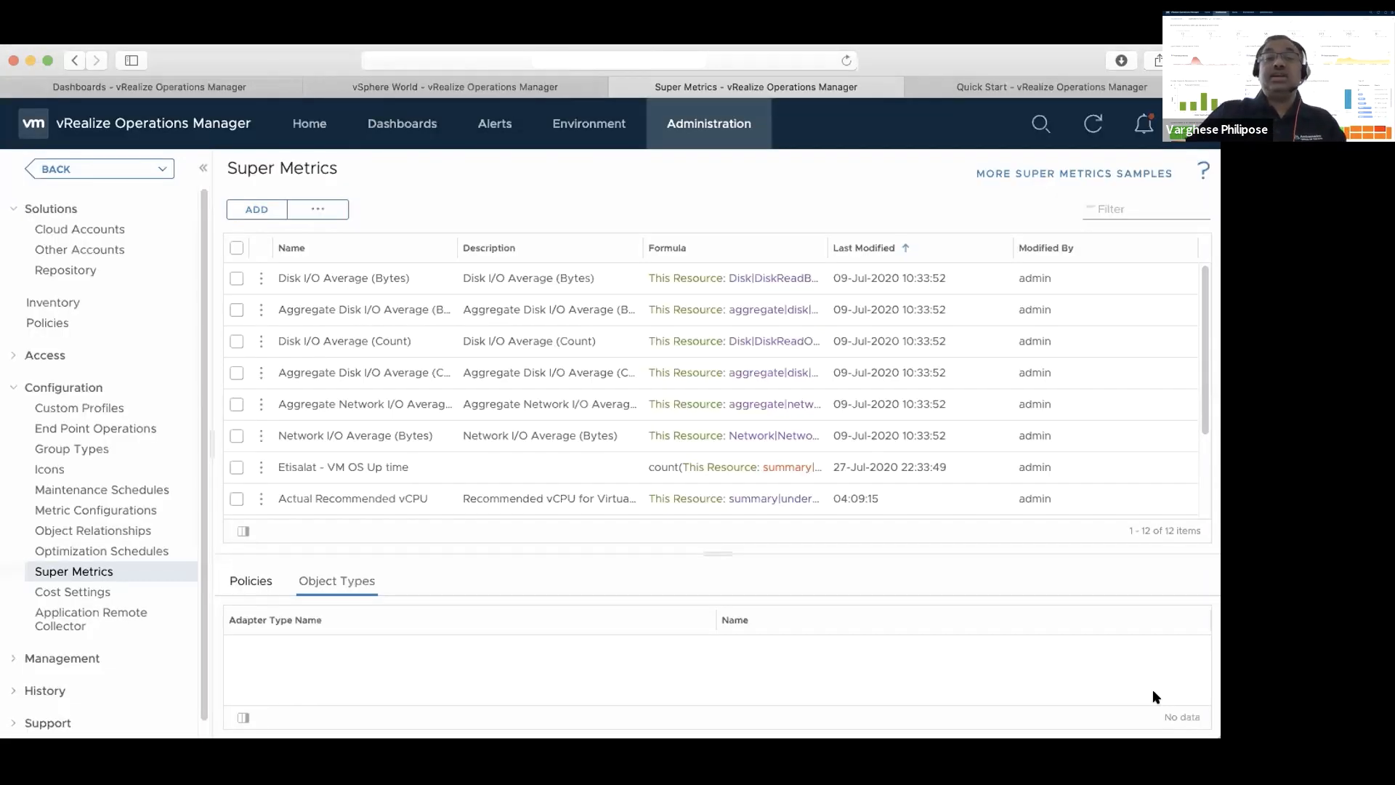
Open the Application 1 custom group from the environment overview and show its metrics
click(576, 125)
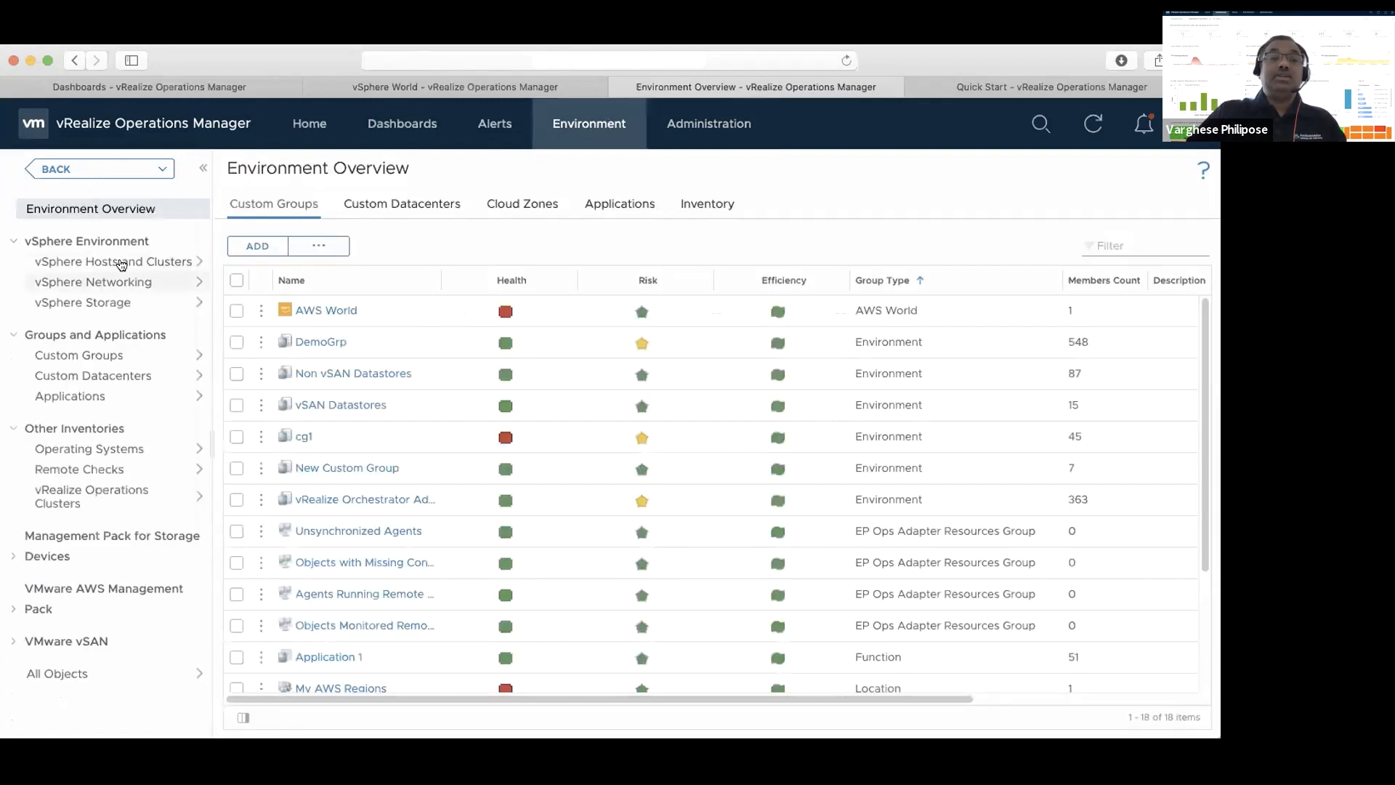
click(109, 266)
click(15, 235)
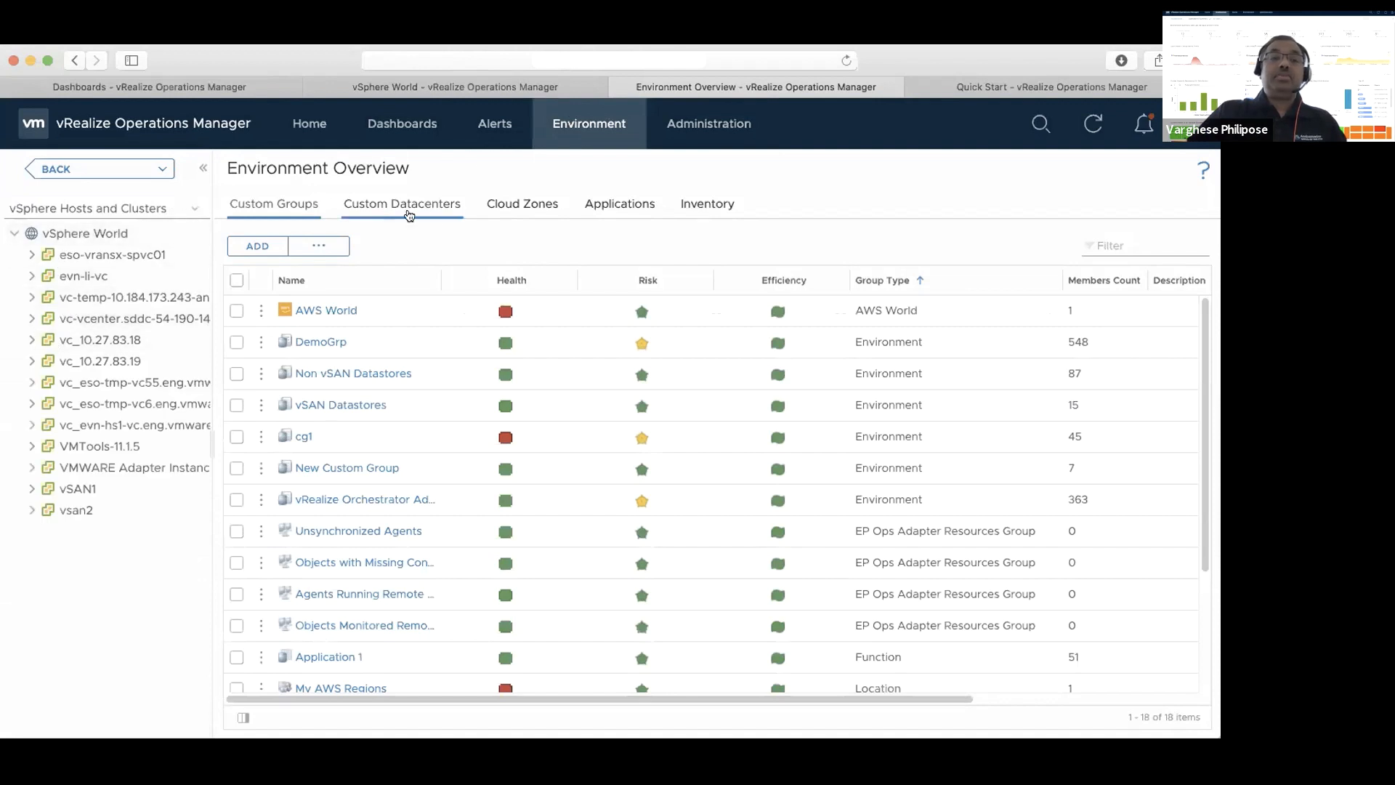
click(318, 657)
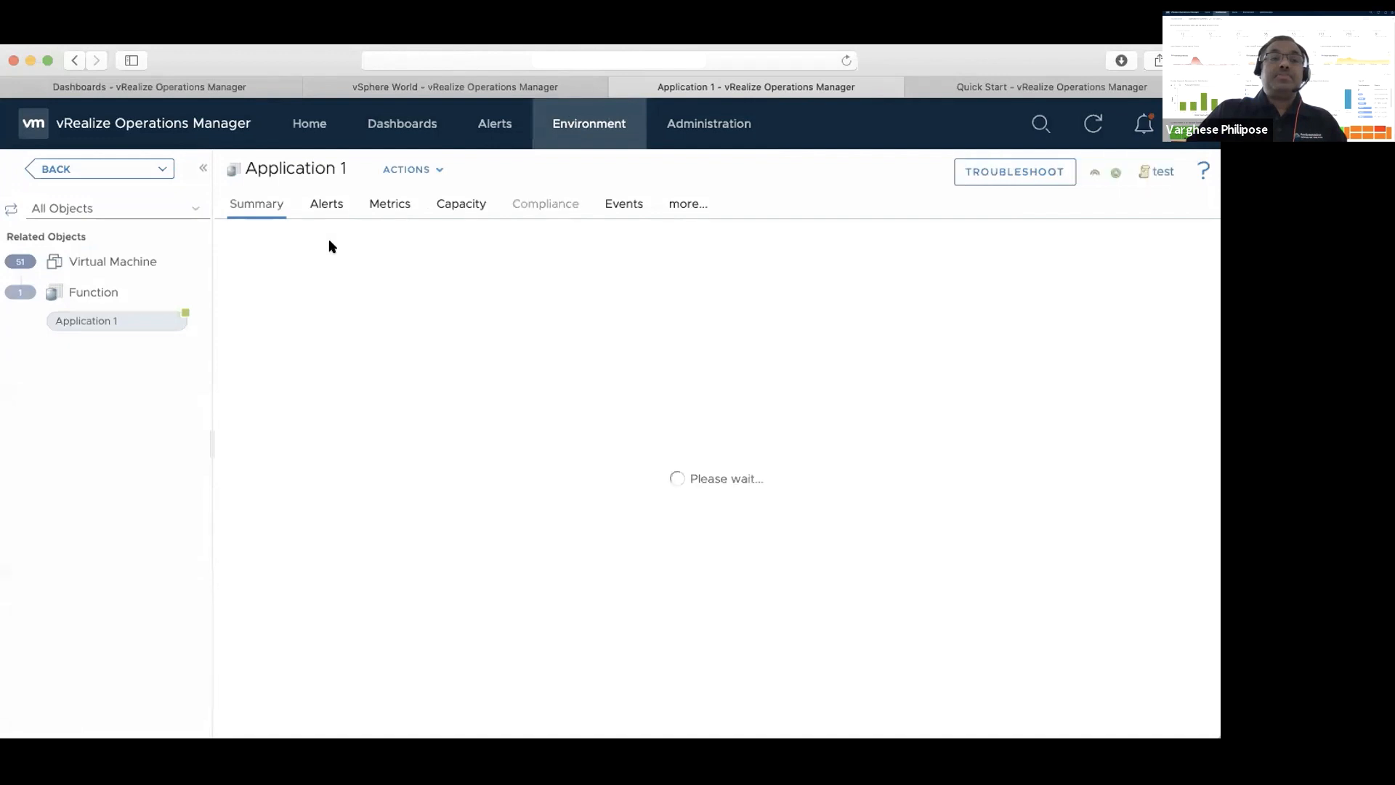
click(384, 205)
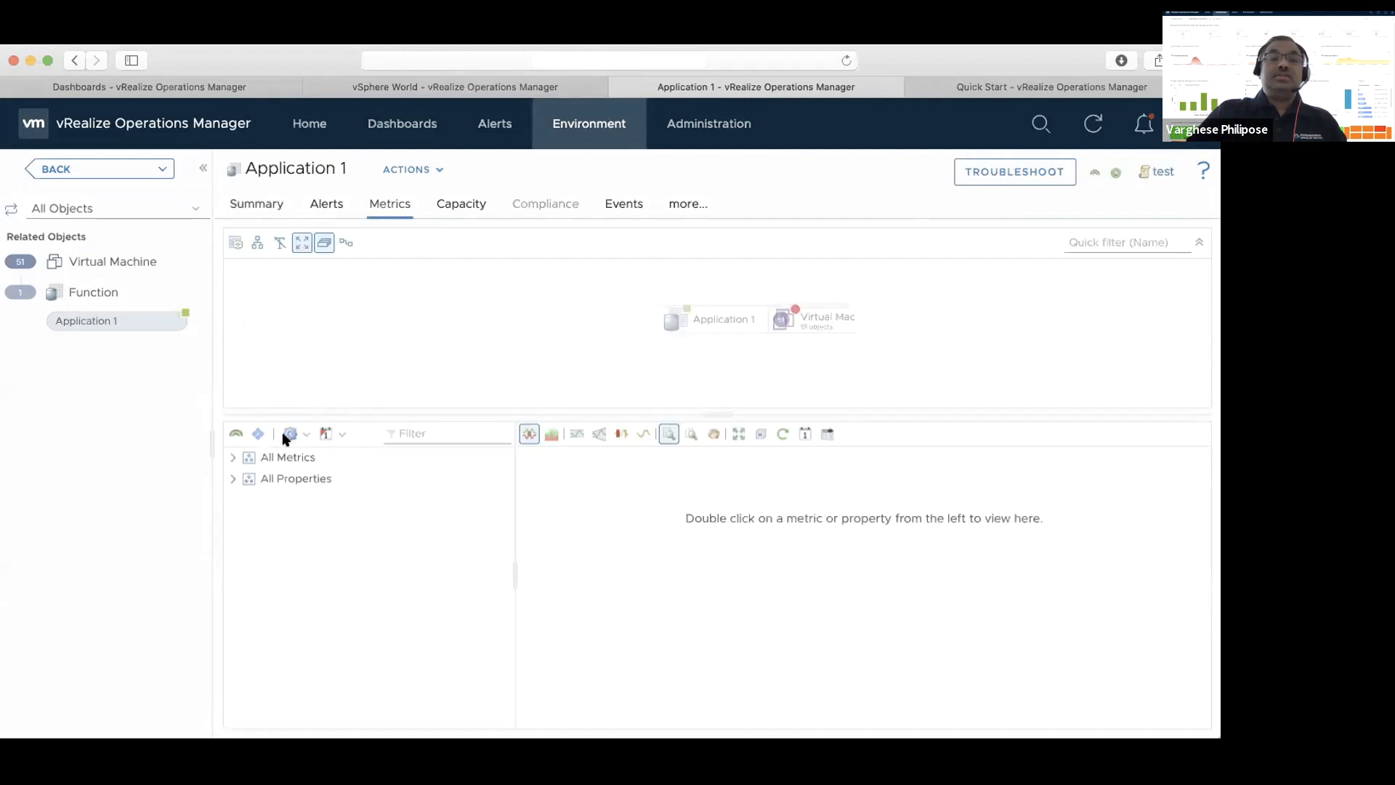
Include super metric previews in Application 1's metrics and chart Max CPU ready% (%)
click(232, 457)
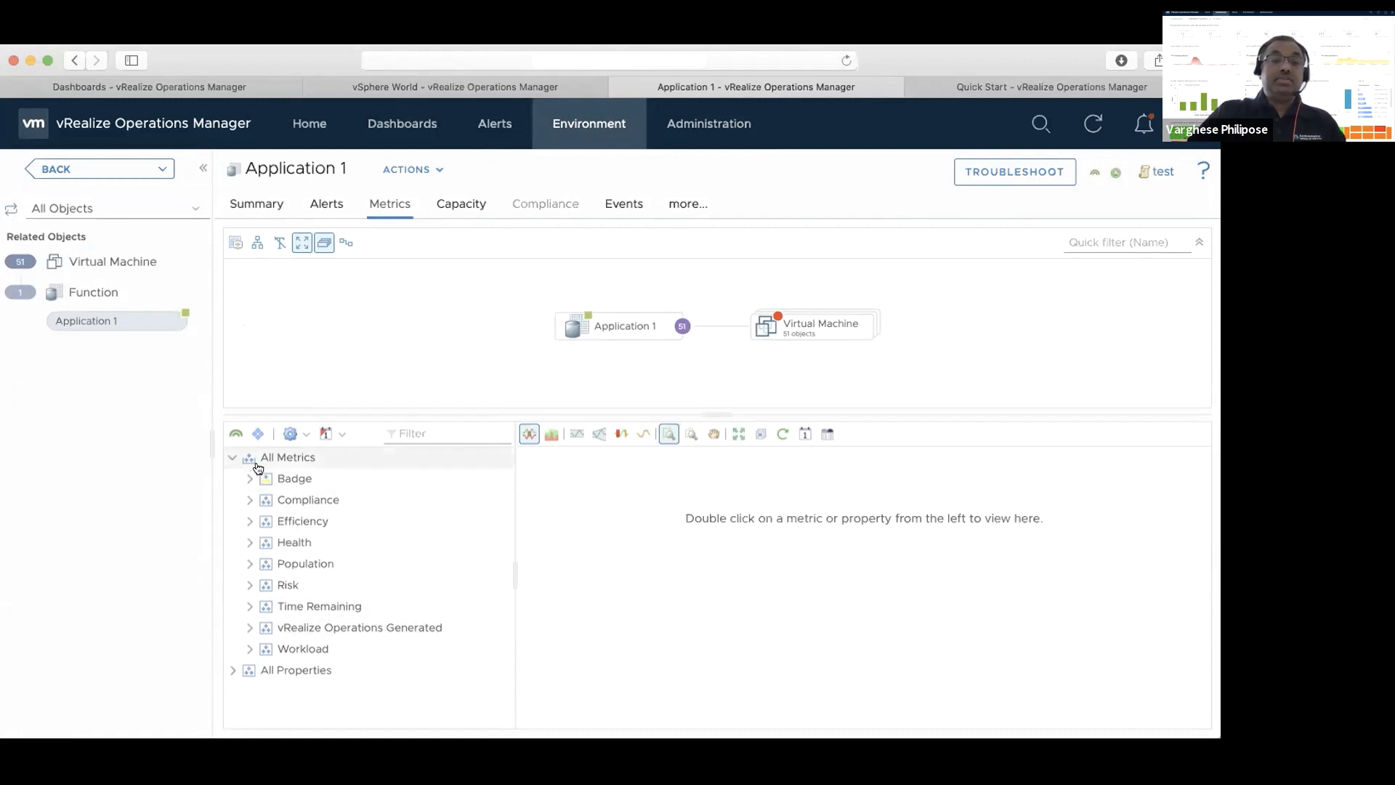
click(256, 438)
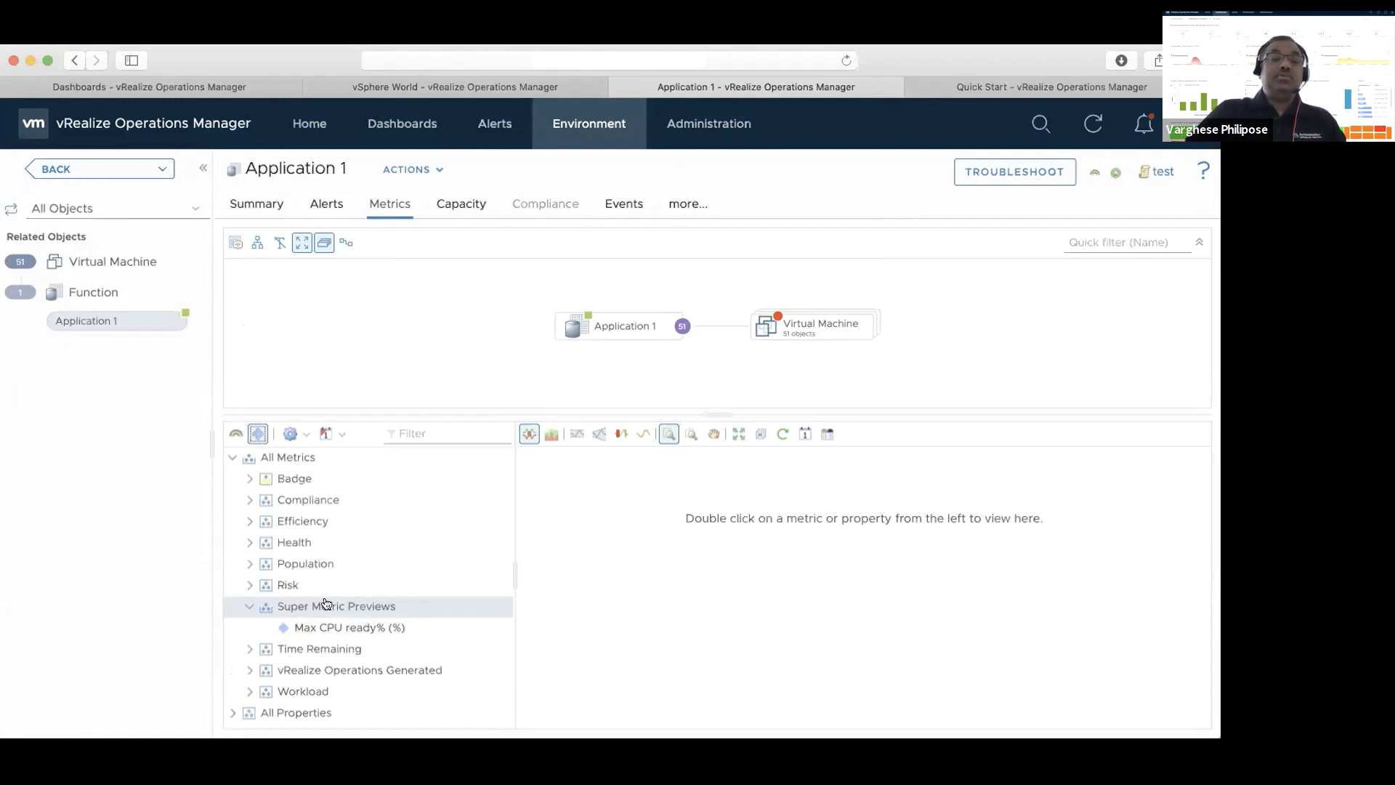
double_click(319, 628)
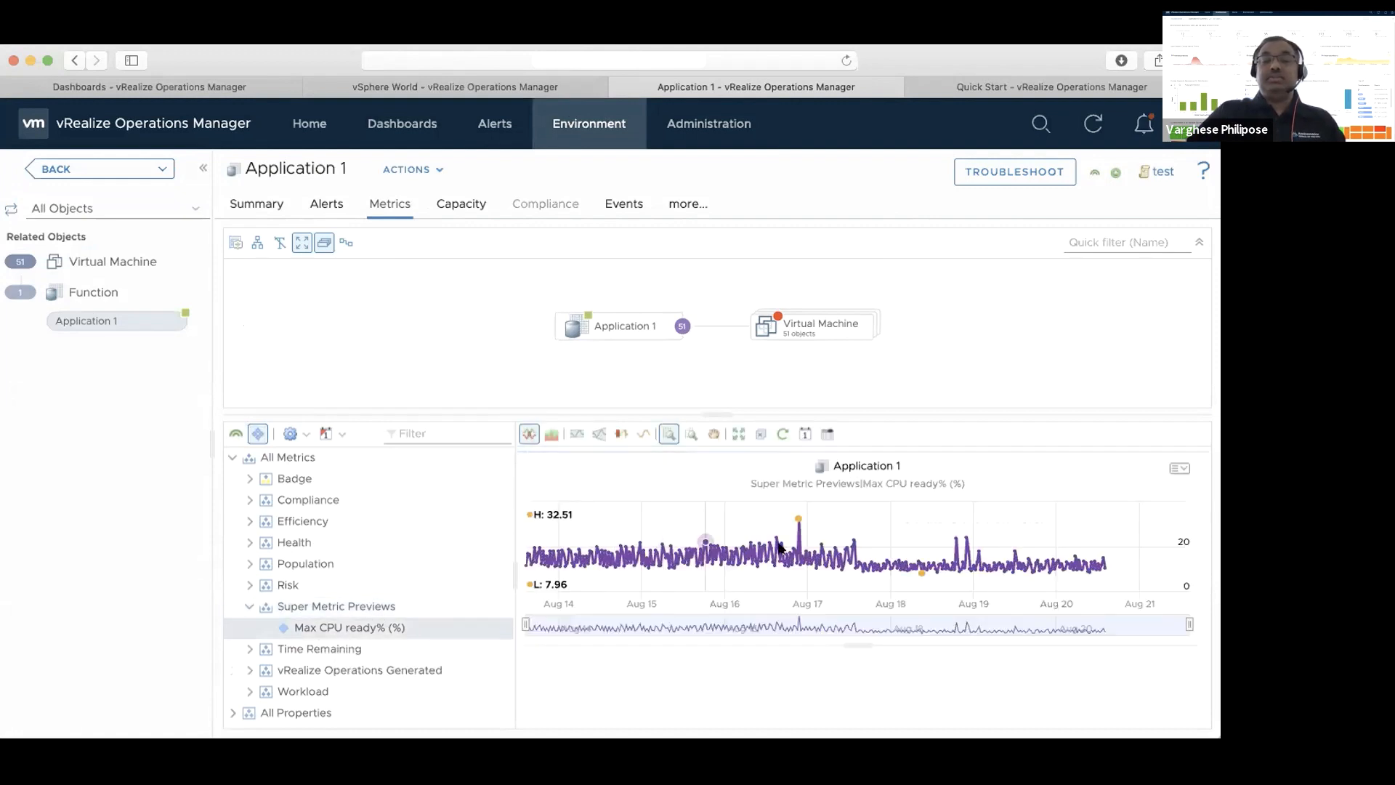
Zoom the Max CPU ready% chart to about Aug 16 through Aug 20 and examine its trend
mouse_move(1126, 552)
mouse_down()
mouse_move(564, 546)
mouse_move(810, 545)
mouse_move(768, 542)
mouse_up()
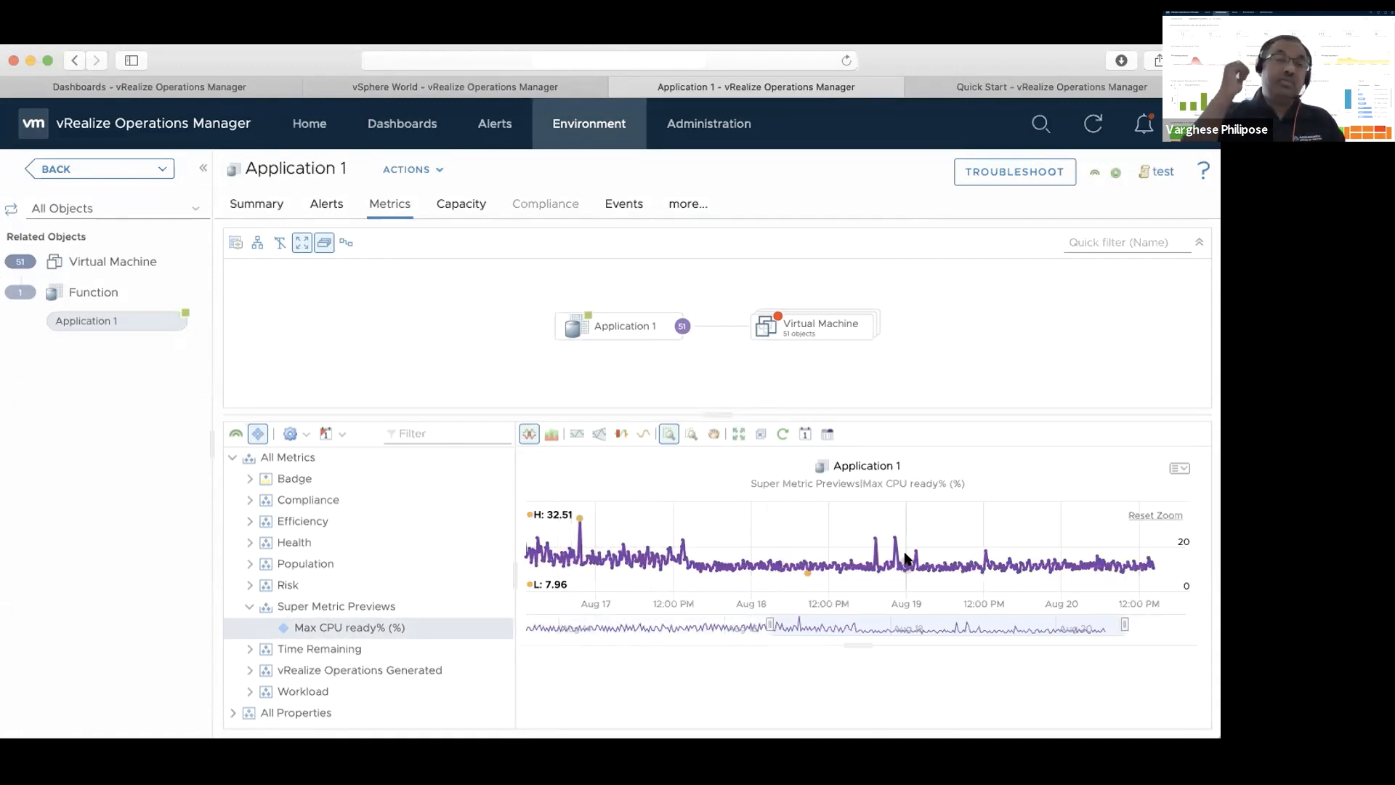
mouse_move(906, 558)
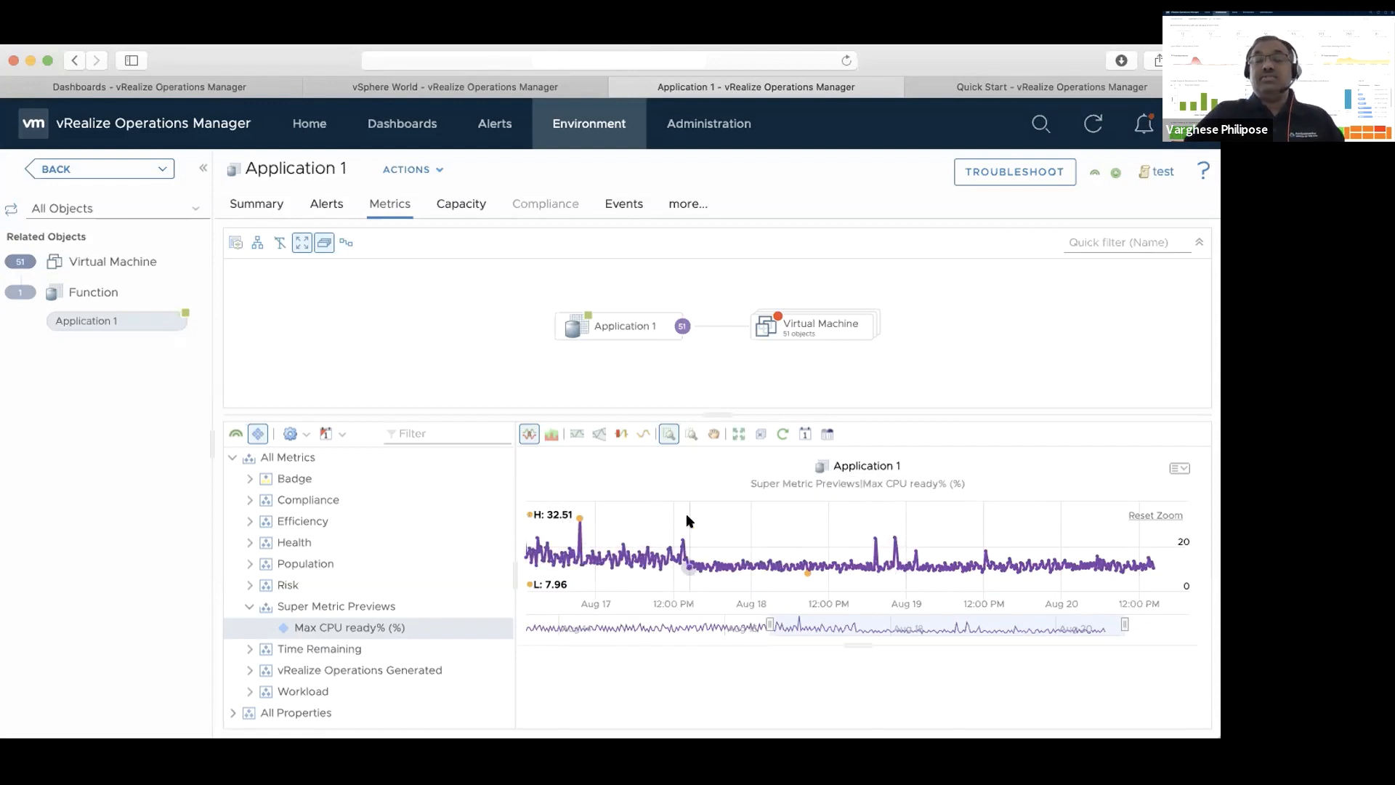
mouse_move(688, 521)
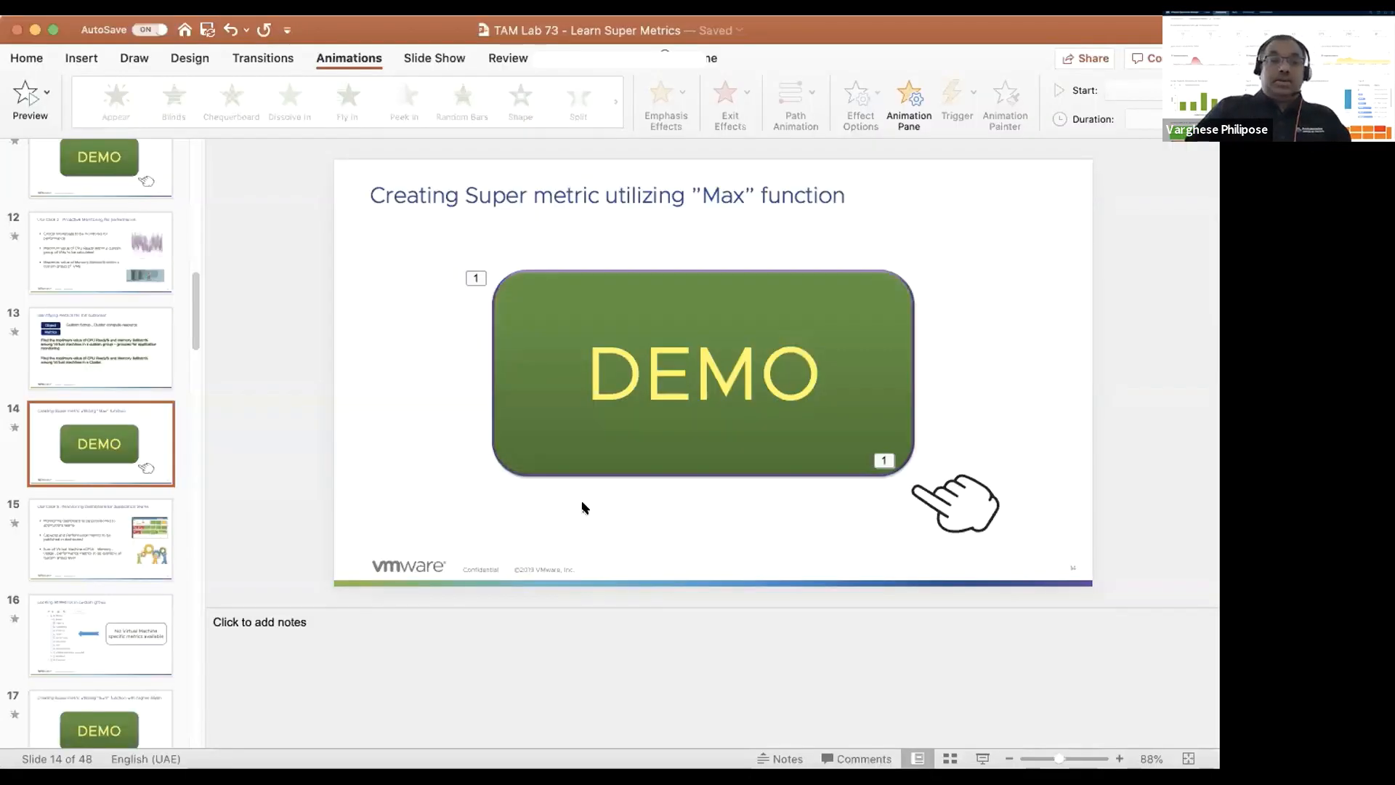
Switch to PowerPoint, start the slide show from slide 14, and advance to the first bullet of Use Case 3
click(981, 758)
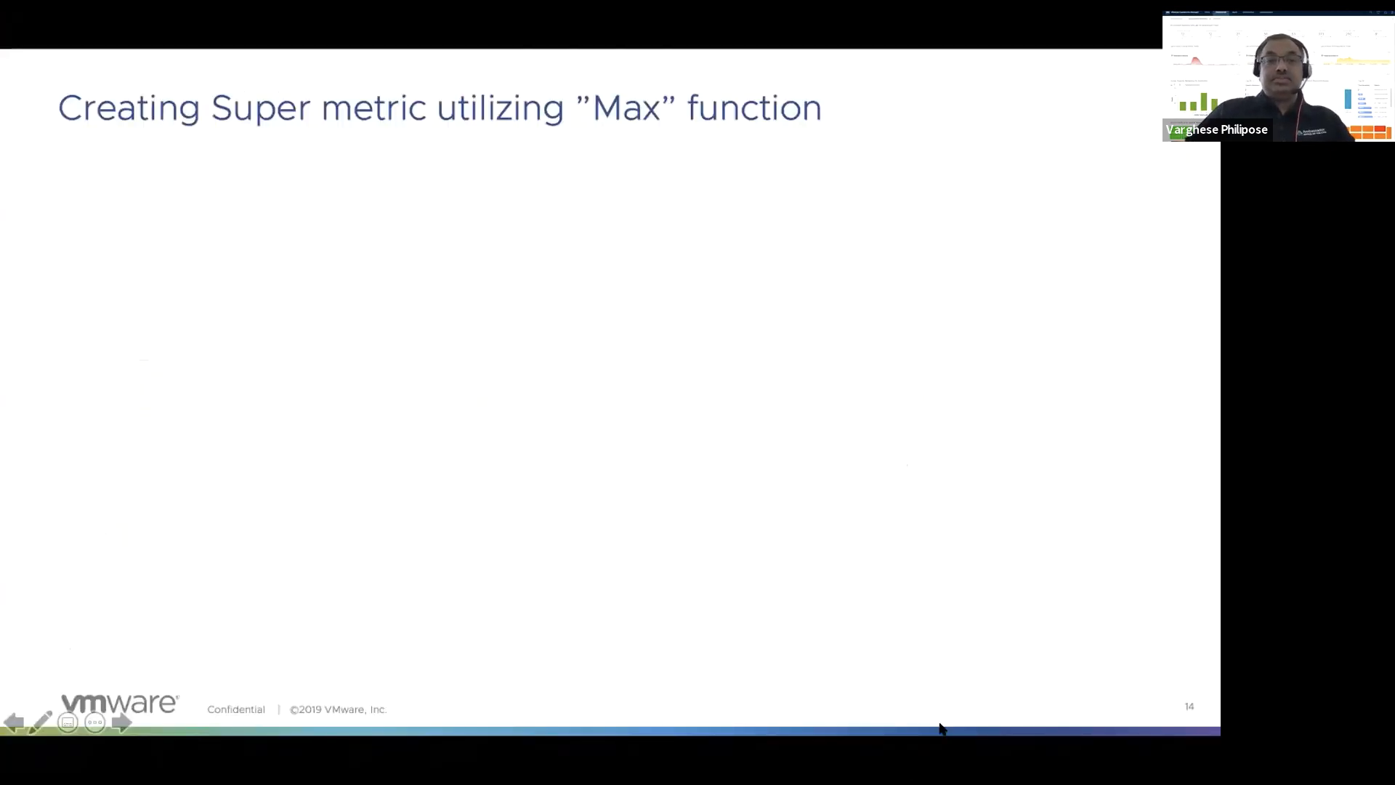
key(Right)
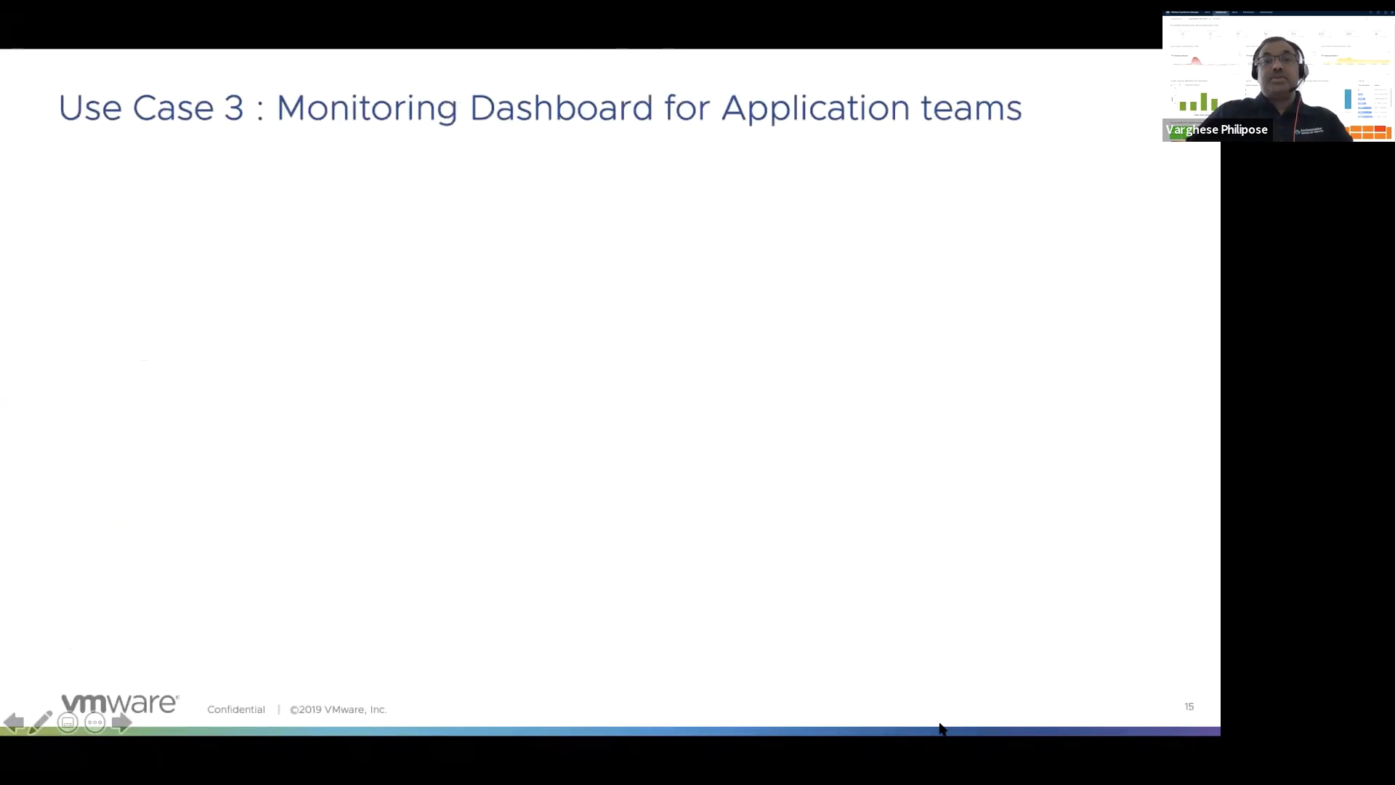
key(Right)
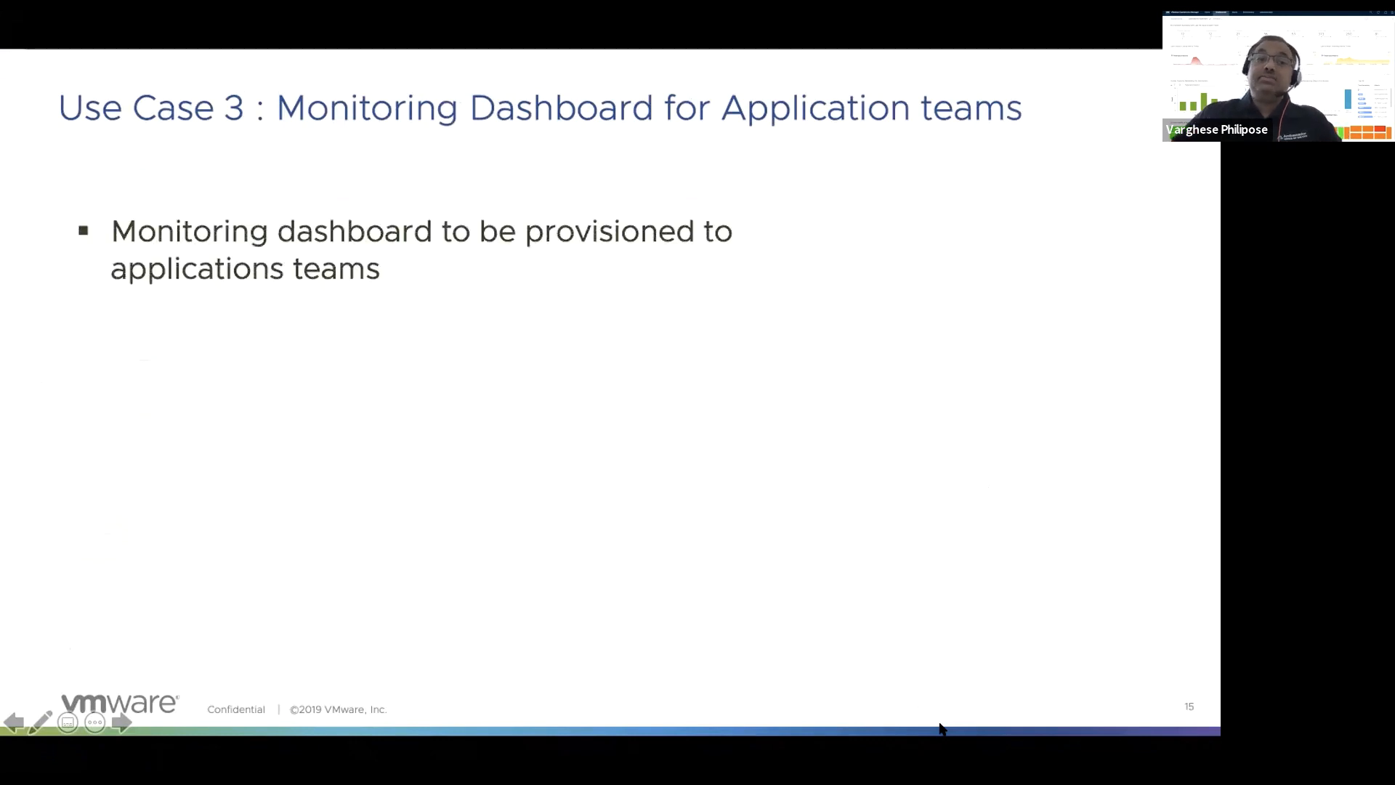